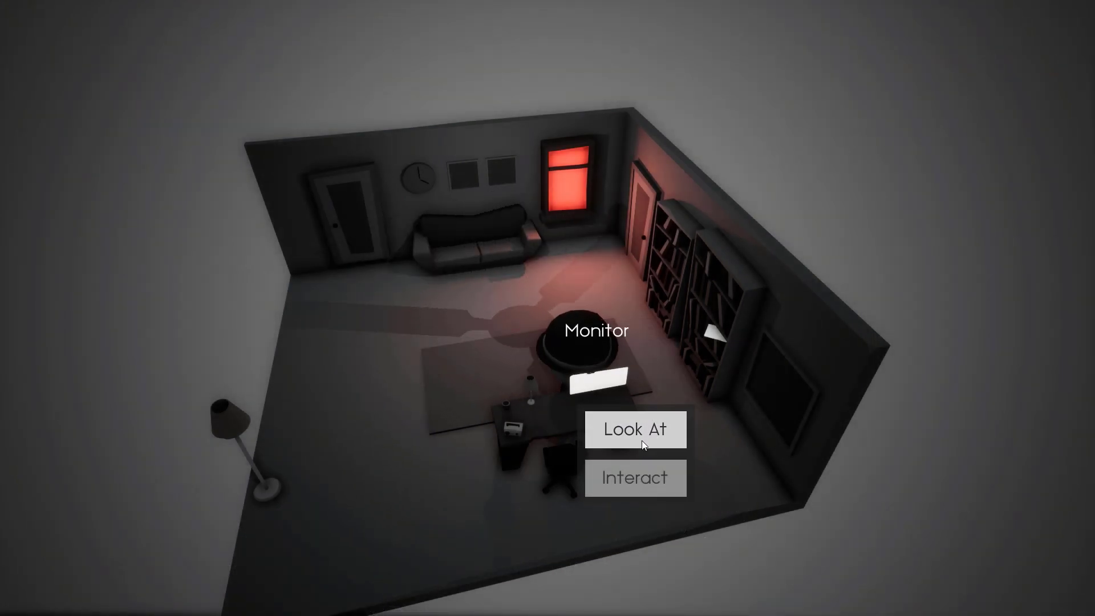
- Interact with the game monitor until Access Denied appears, then burst the two yellow rings
{"action": "left_click", "coordinate": [641, 440]}
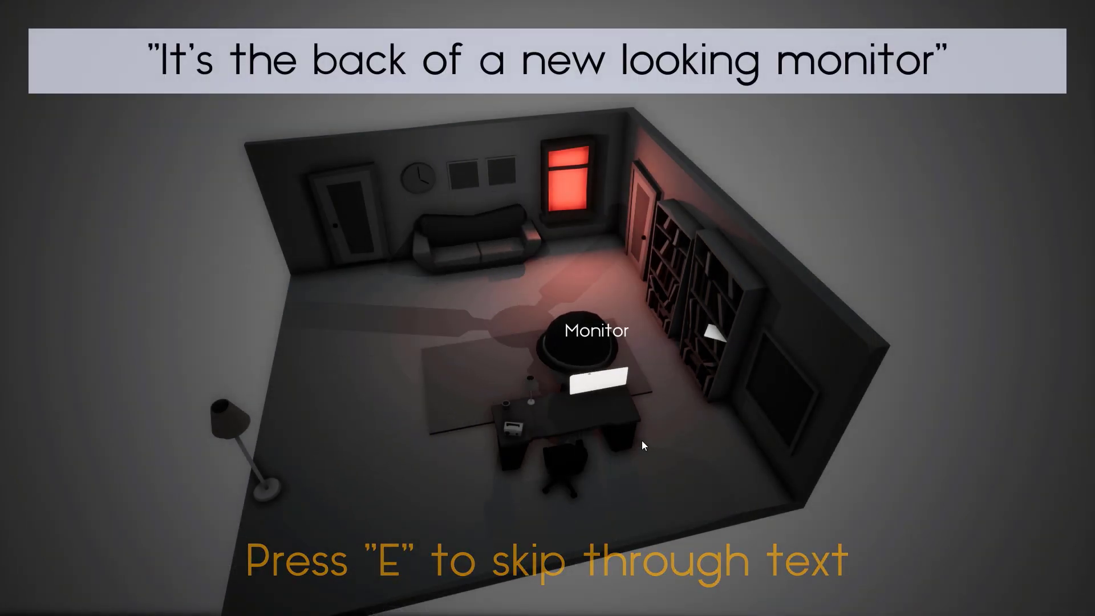
{"action": "key", "text": "e"}
{"action": "left_click", "coordinate": [642, 440]}
{"action": "left_click", "coordinate": [631, 478]}
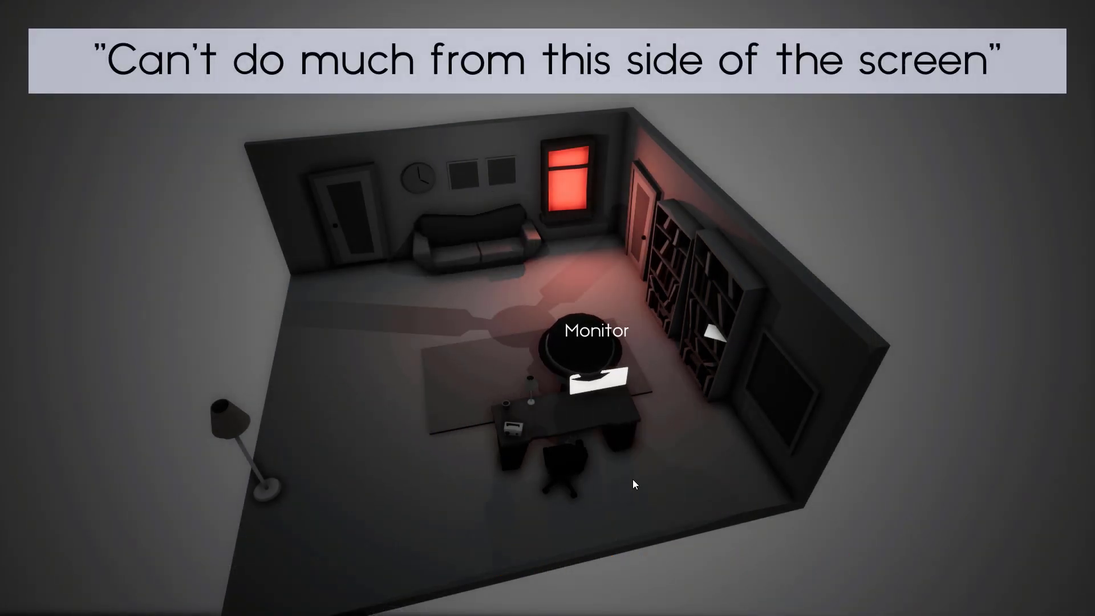
{"action": "left_click", "coordinate": [633, 481]}
{"action": "left_click", "coordinate": [673, 542]}
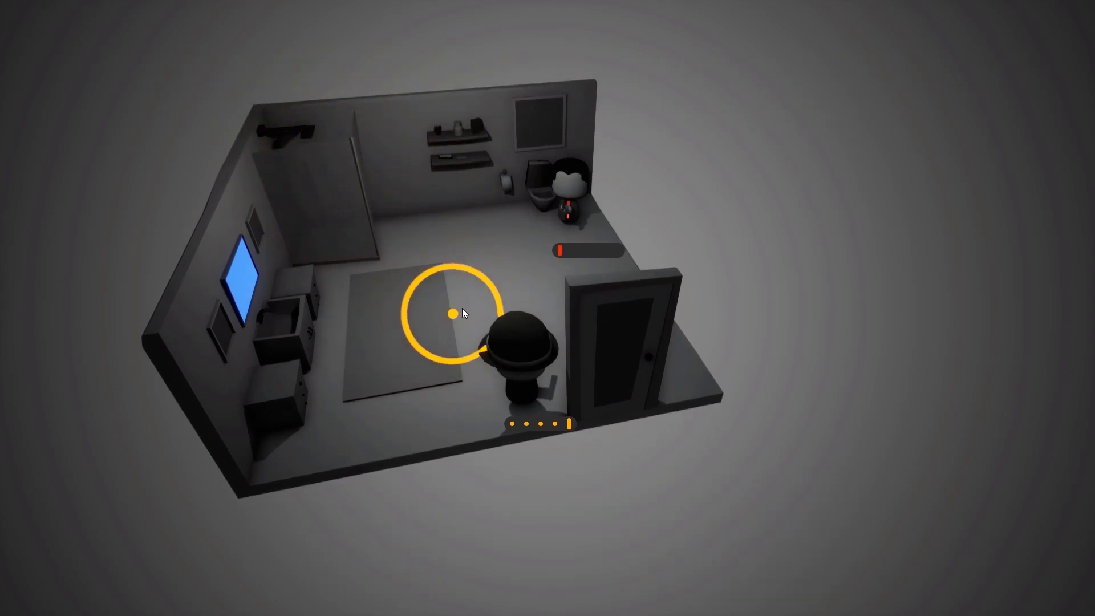
{"action": "left_click", "coordinate": [456, 325]}
{"action": "left_click", "coordinate": [463, 194]}
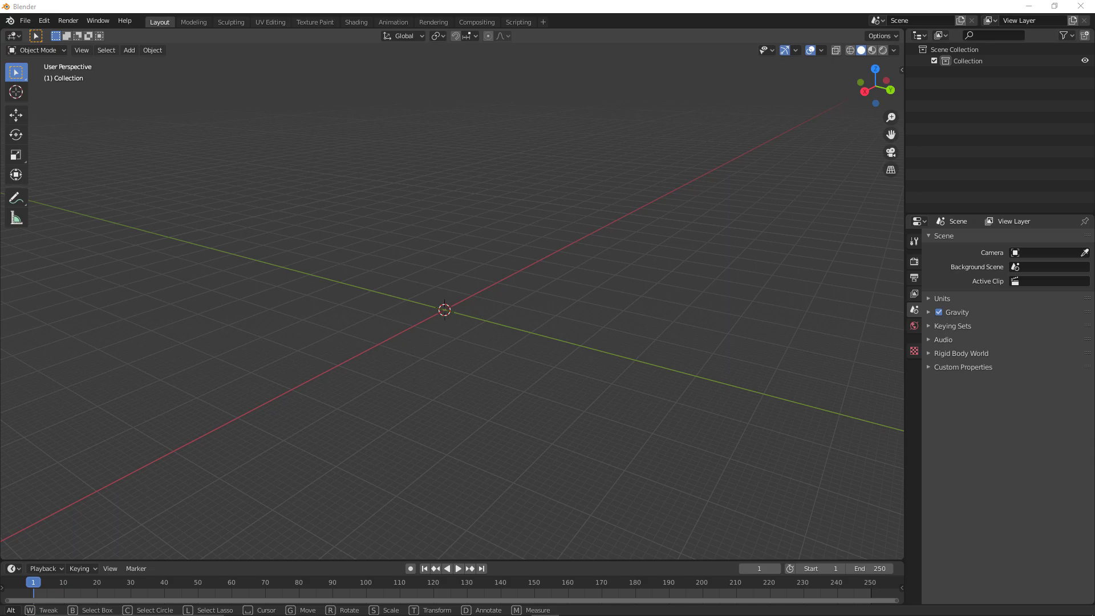
- Add an ico sphere at the origin of the Blender scene
{"action": "left_click", "coordinate": [692, 5]}
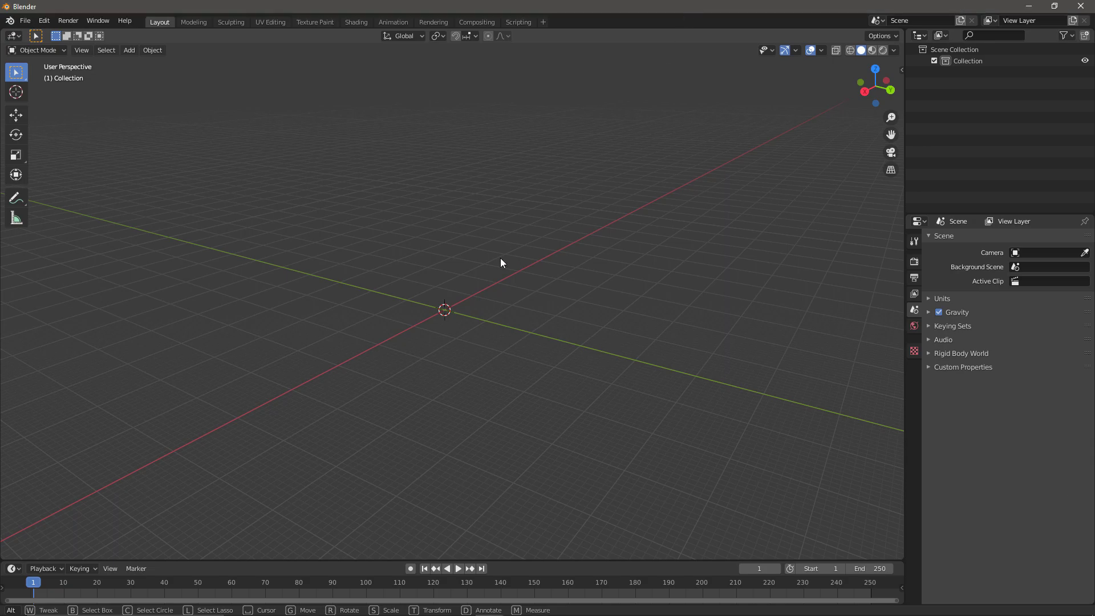
{"action": "key", "text": "shift+a"}
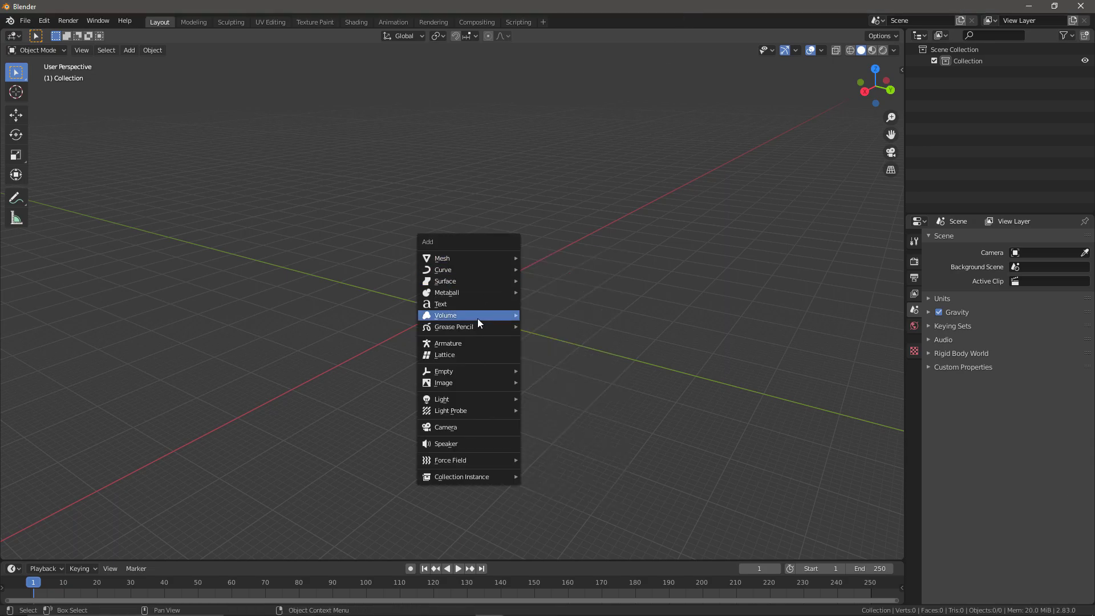
{"action": "mouse_move", "coordinate": [468, 258]}
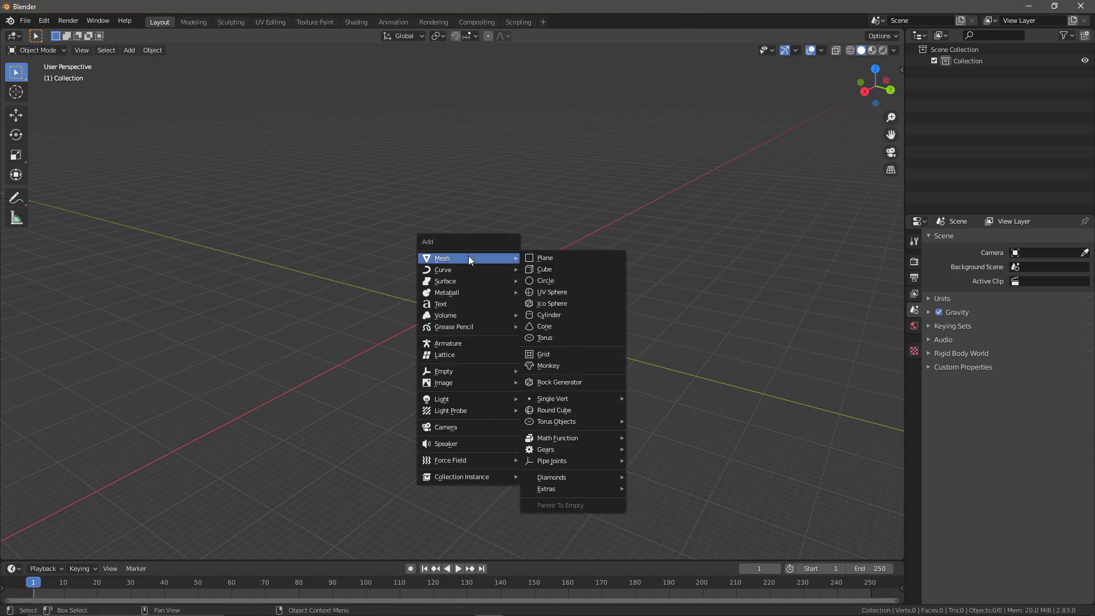
{"action": "left_click", "coordinate": [551, 303]}
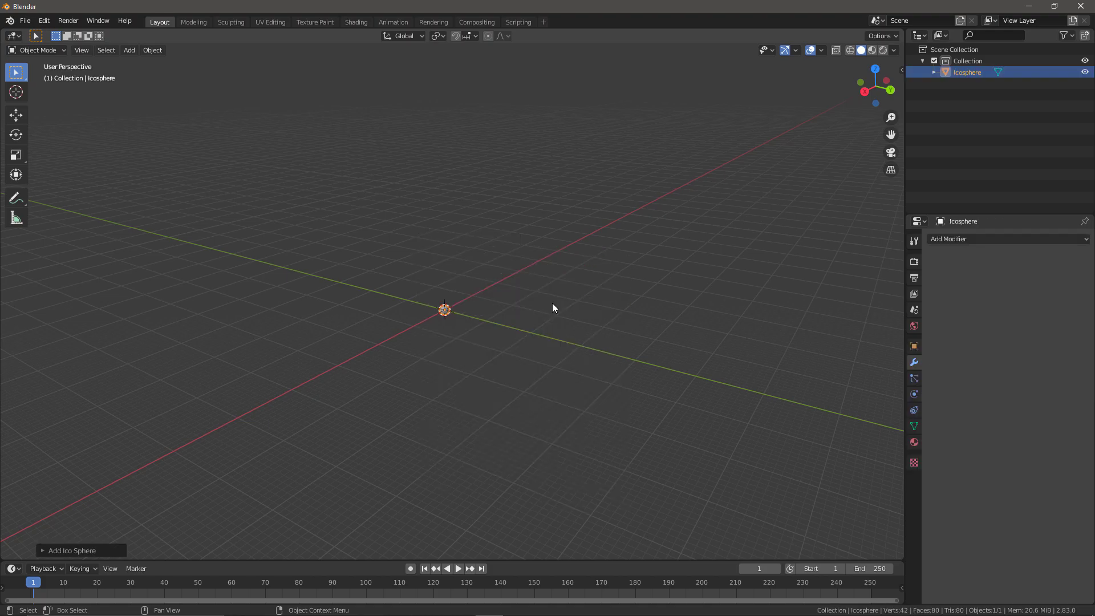
- Scale the icosphere to 0.2 on X, Y and Z, about 0.4 m across
{"action": "key", "text": "KP_Decimal"}
{"action": "scroll", "coordinate": [512, 328], "scroll_direction": "down", "scroll_amount": 3}
{"action": "key", "text": "n"}
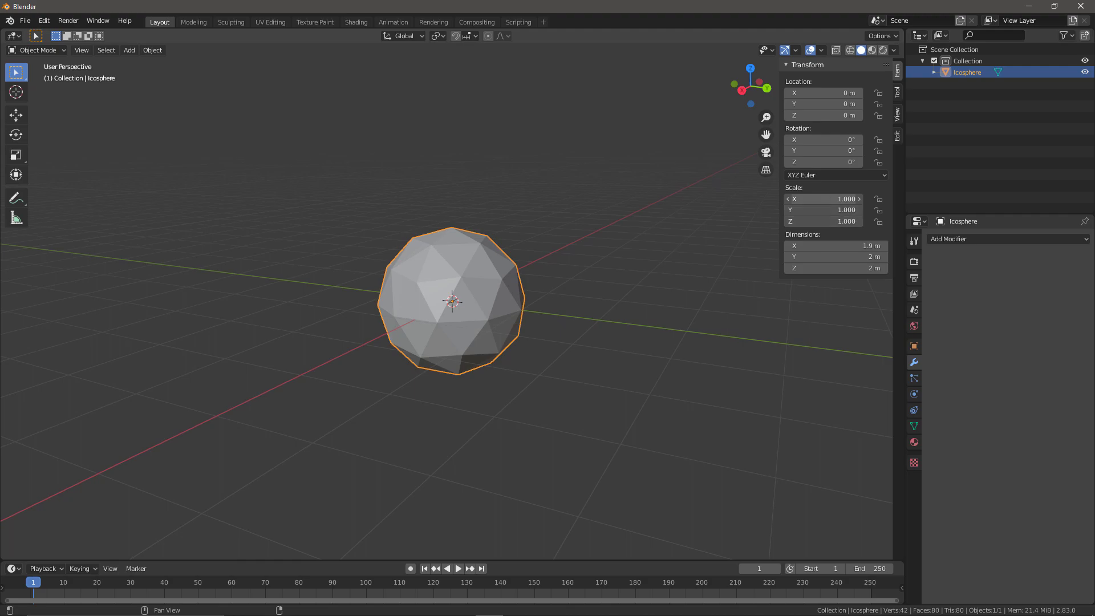
{"action": "left_click_drag", "start_coordinate": [821, 198], "coordinate": [821, 221]}
{"action": "type", "text": "0.2"}
{"action": "key", "text": "Return"}
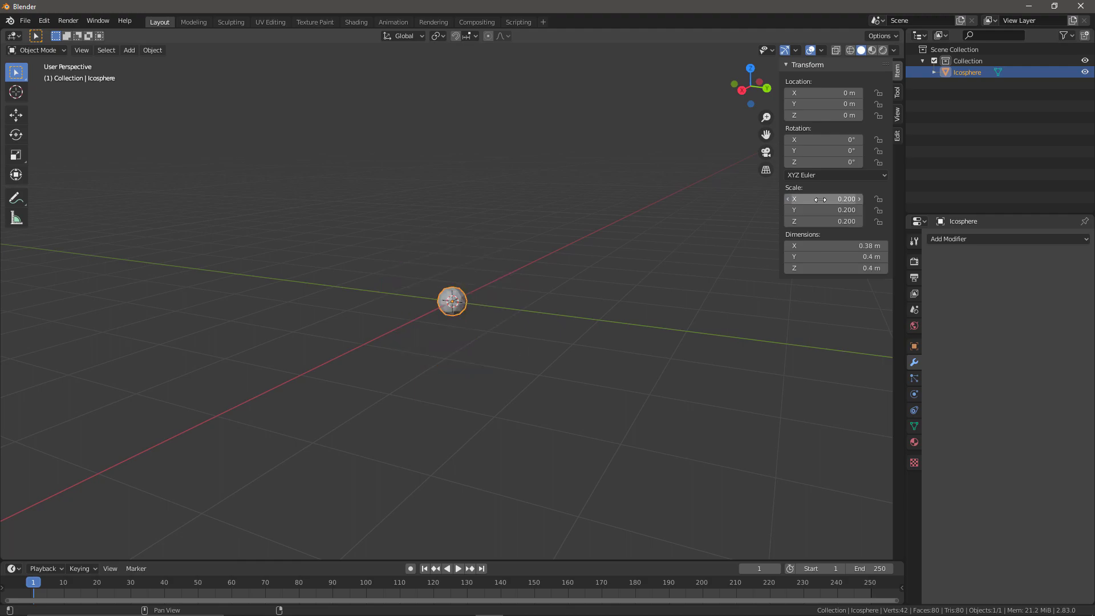
{"action": "scroll", "coordinate": [525, 293], "scroll_direction": "up", "scroll_amount": 4}
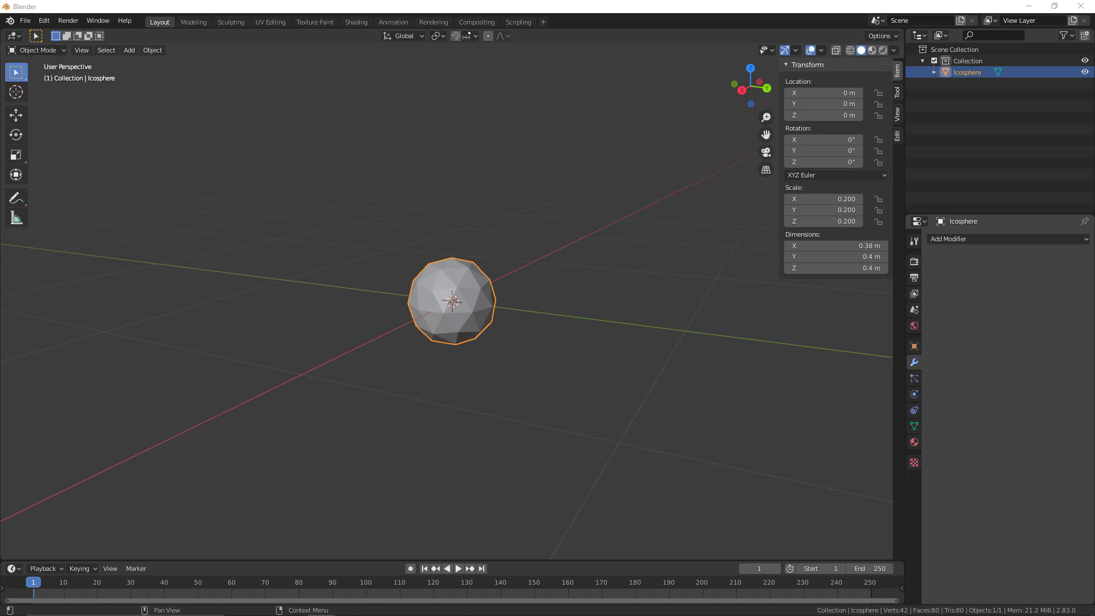
{"action": "left_click", "coordinate": [949, 238]}
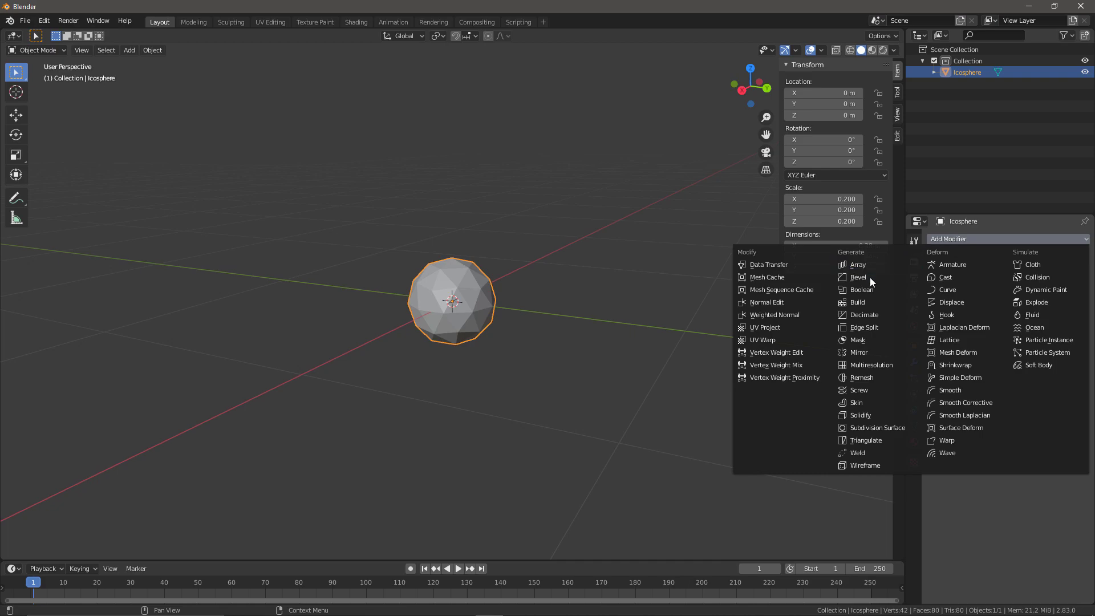
- Decimate the icosphere to ratio 0.6151 (48 faces) and apply all transforms
{"action": "left_click", "coordinate": [865, 315]}
{"action": "middle_click_drag", "start_coordinate": [830, 311], "coordinate": [792, 314]}
{"action": "mouse_move", "coordinate": [1049, 301]}
{"action": "left_mouse_down"}
{"action": "mouse_move", "coordinate": [1014, 302]}
{"action": "mouse_move", "coordinate": [1034, 301]}
{"action": "left_mouse_up"}
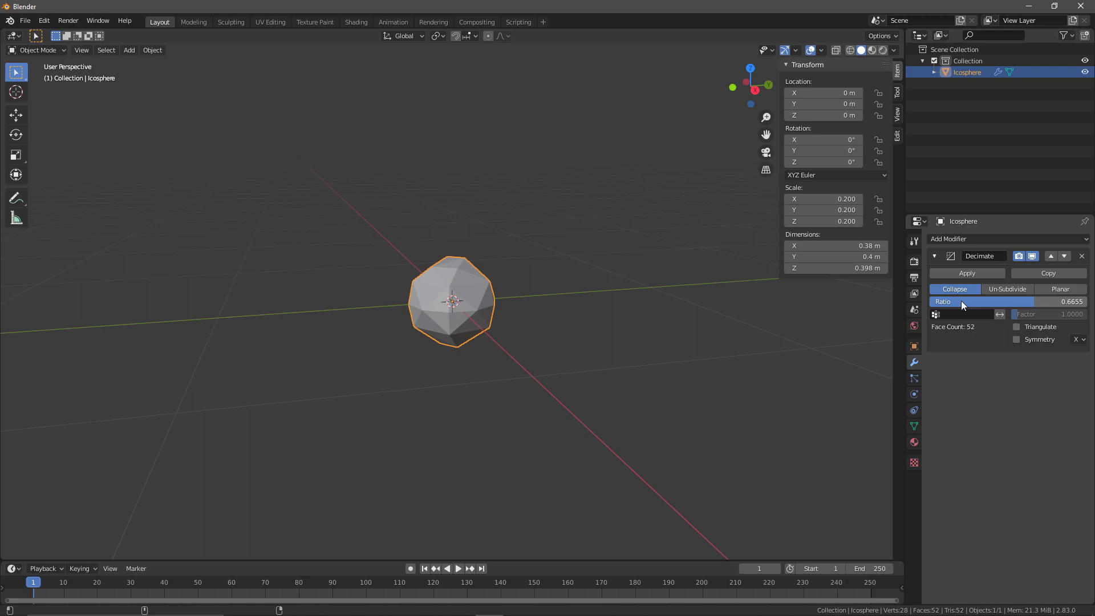
{"action": "middle_click_drag", "start_coordinate": [604, 305], "coordinate": [637, 308]}
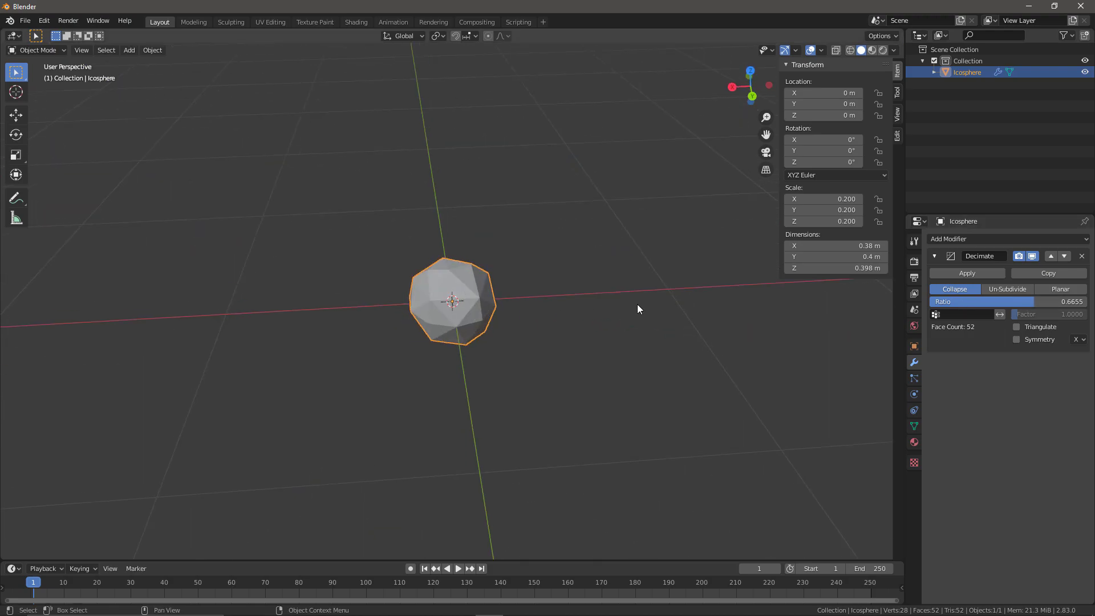
{"action": "left_click_drag", "start_coordinate": [1051, 302], "coordinate": [1040, 302]}
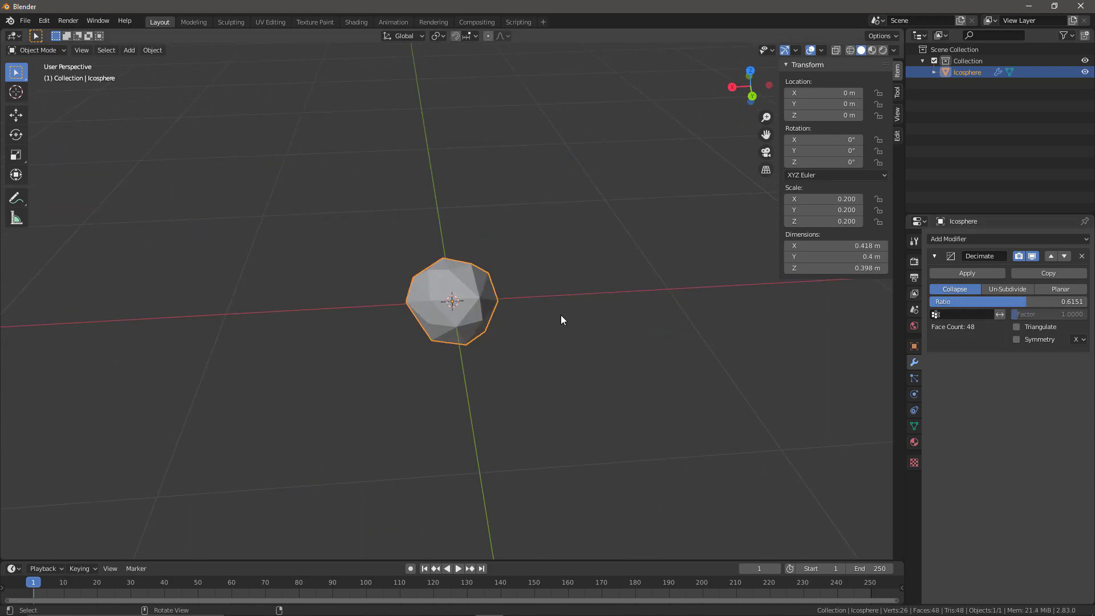
{"action": "middle_click_drag", "start_coordinate": [560, 315], "coordinate": [451, 297]}
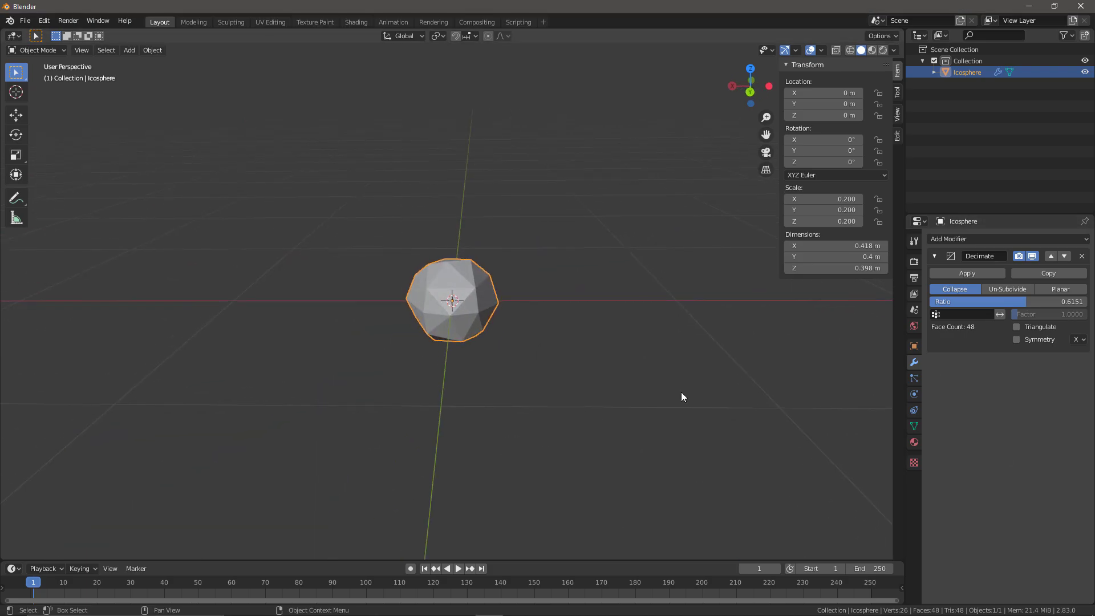
{"action": "key", "text": "ctrl+a"}
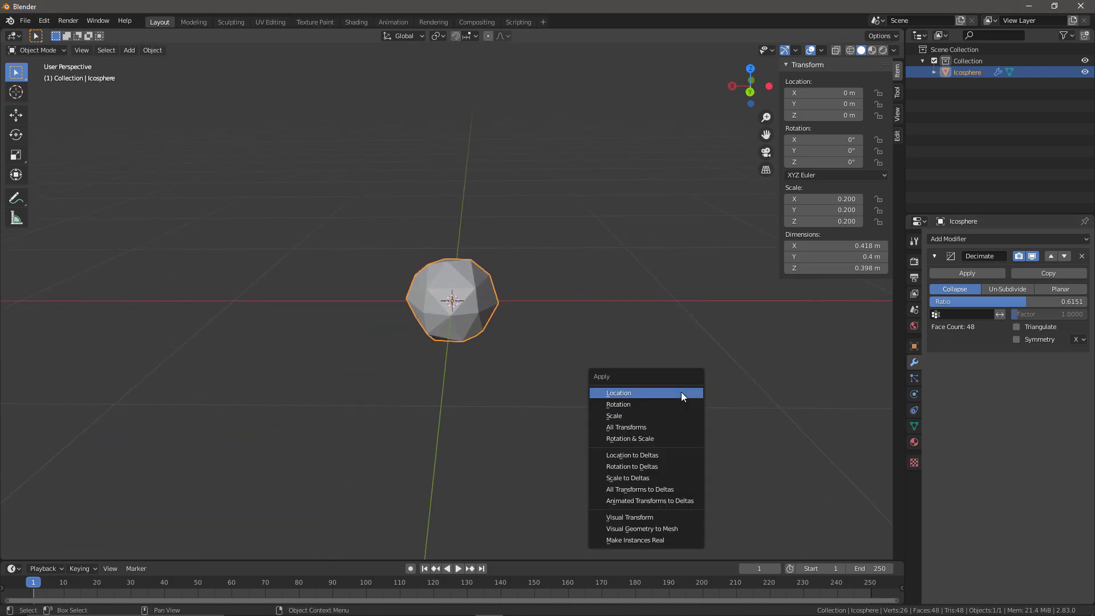
{"action": "left_click", "coordinate": [623, 428]}
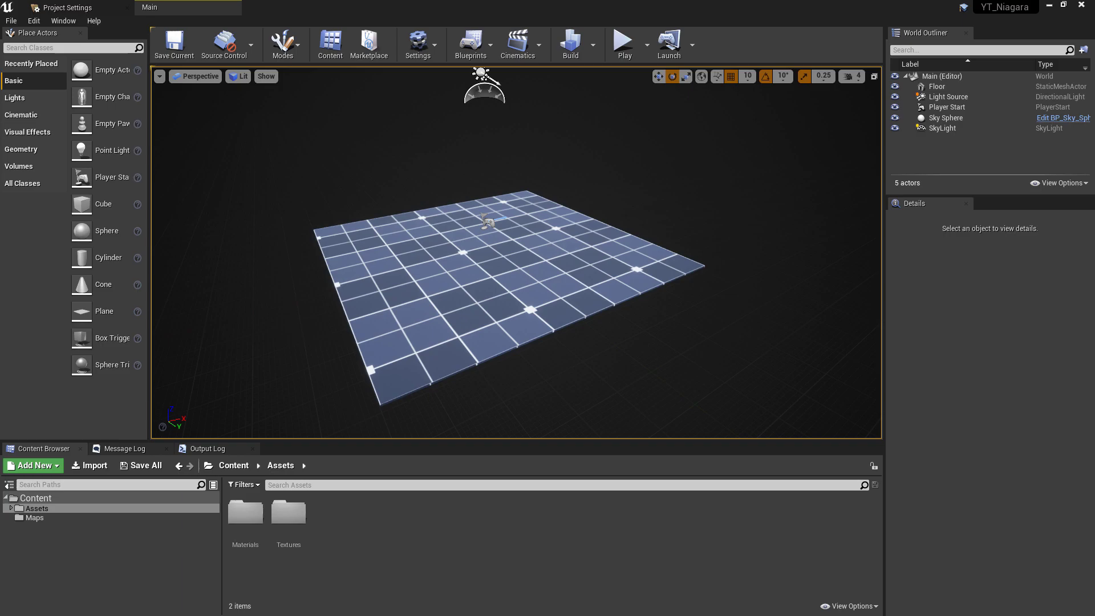
- Create a new folder named Meshes under Assets
{"action": "right_click", "coordinate": [51, 508]}
{"action": "left_click", "coordinate": [104, 245]}
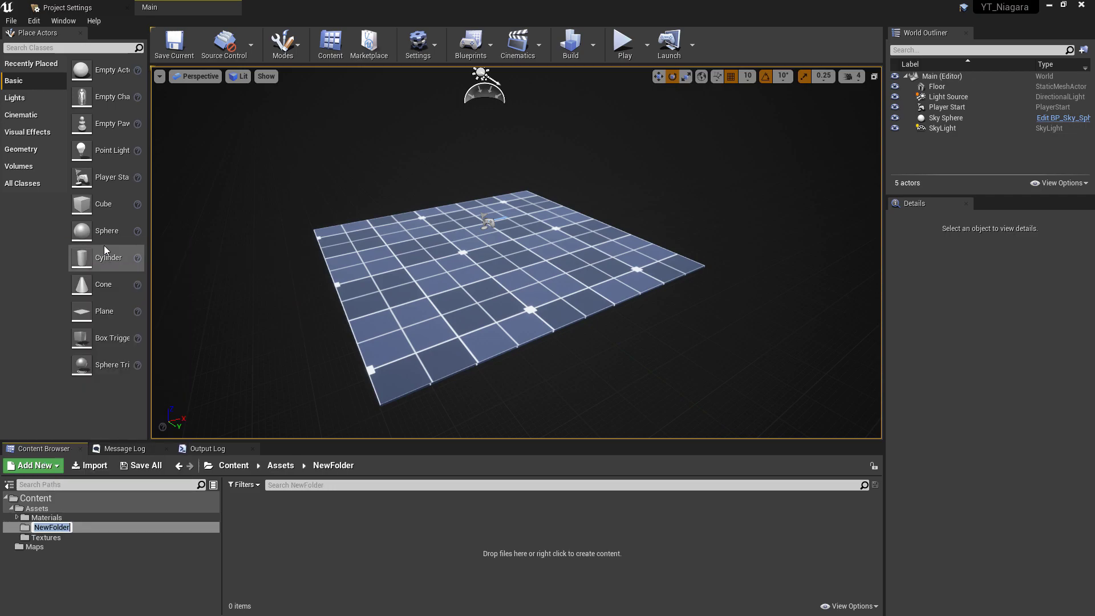
{"action": "type", "text": "Meshes"}
{"action": "key", "text": "Return"}
- Import the sphere FBX into Meshes with Material Import Method set to Do Not Create Material
{"action": "right_click", "coordinate": [235, 525]}
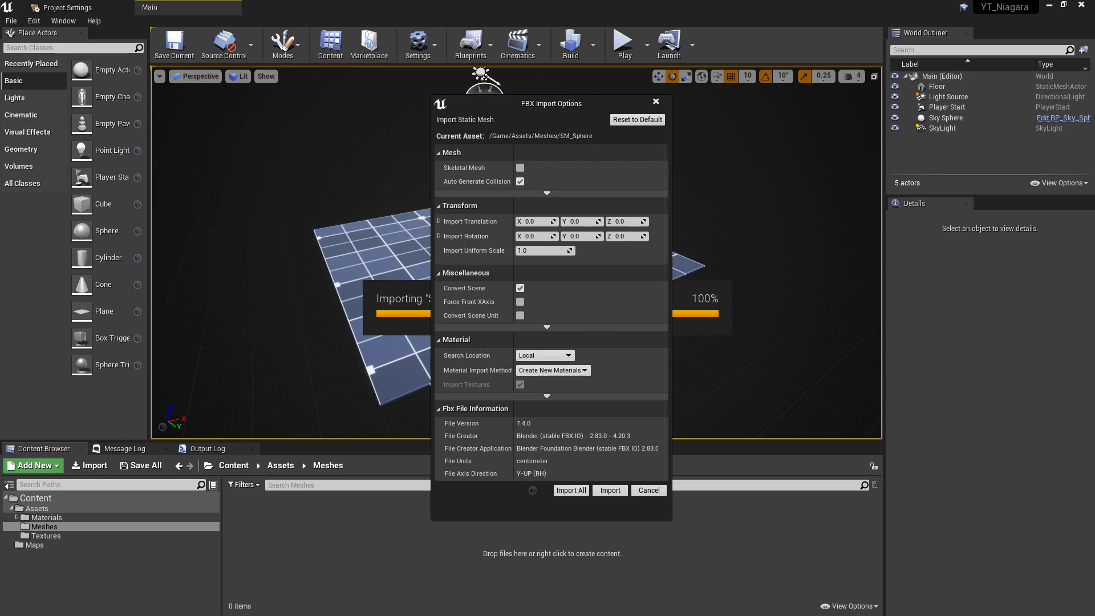
{"action": "left_click", "coordinate": [548, 371]}
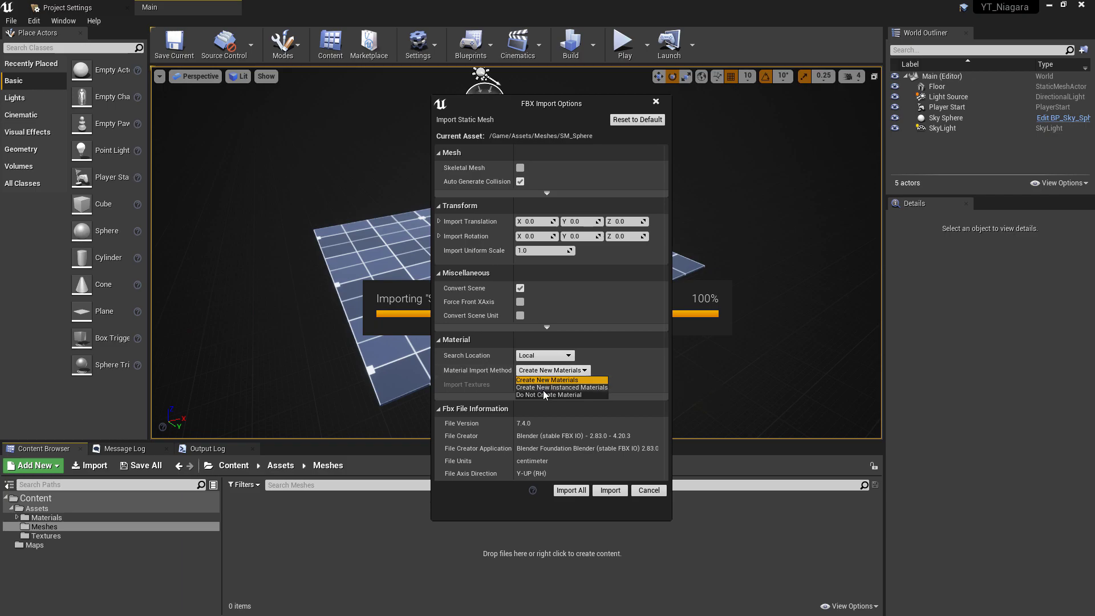
{"action": "left_click", "coordinate": [543, 392]}
{"action": "left_click", "coordinate": [615, 489]}
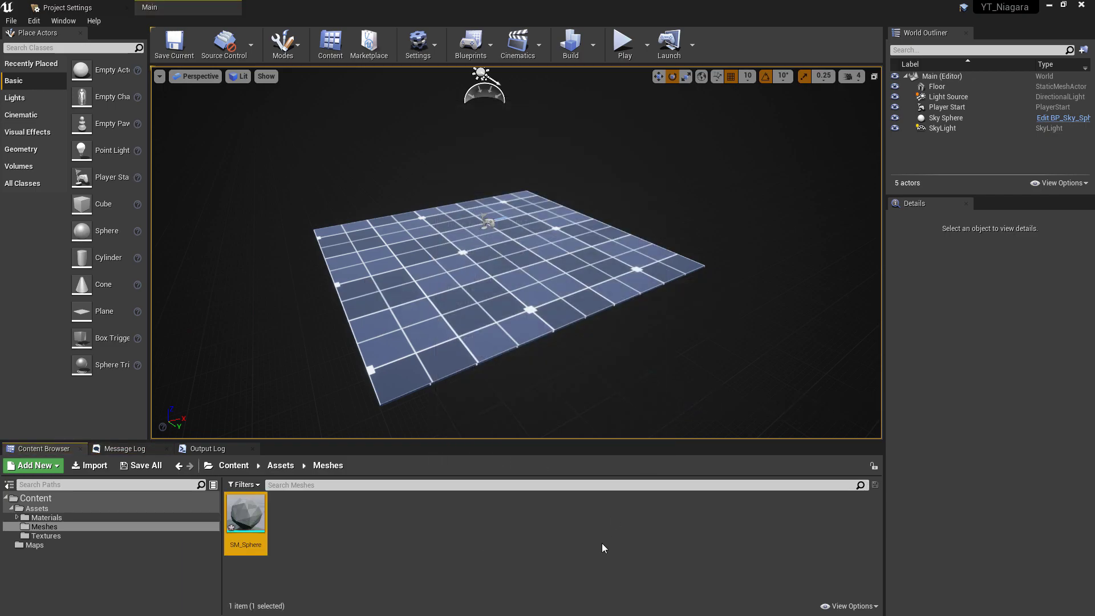
- Create a new material named M_ParticleBase in the Materials folder
{"action": "double_click", "coordinate": [250, 512]}
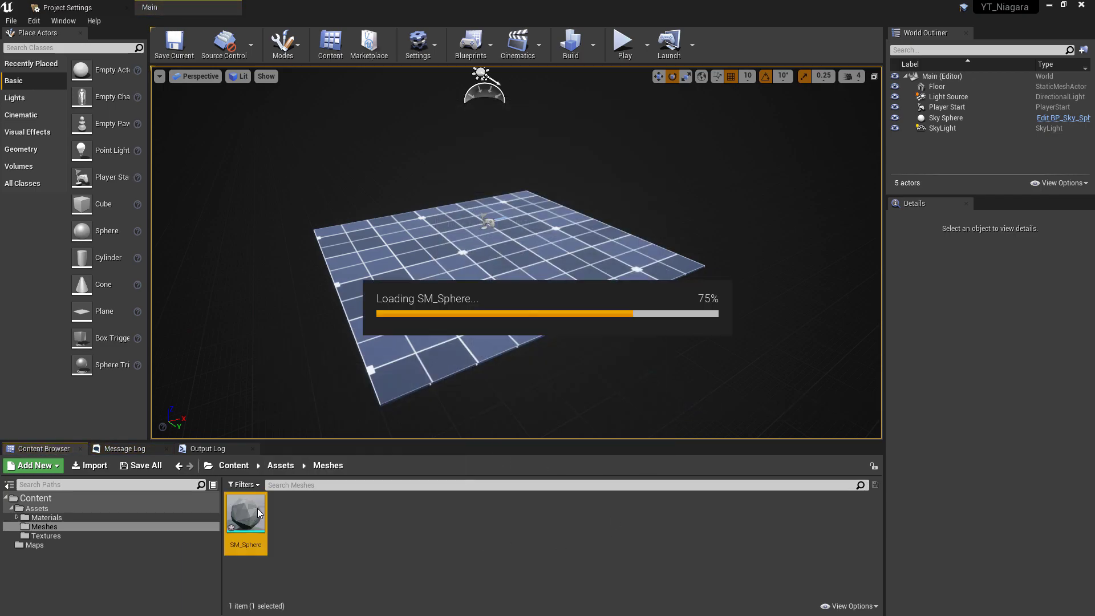
{"action": "left_click", "coordinate": [53, 518]}
{"action": "right_click", "coordinate": [462, 538]}
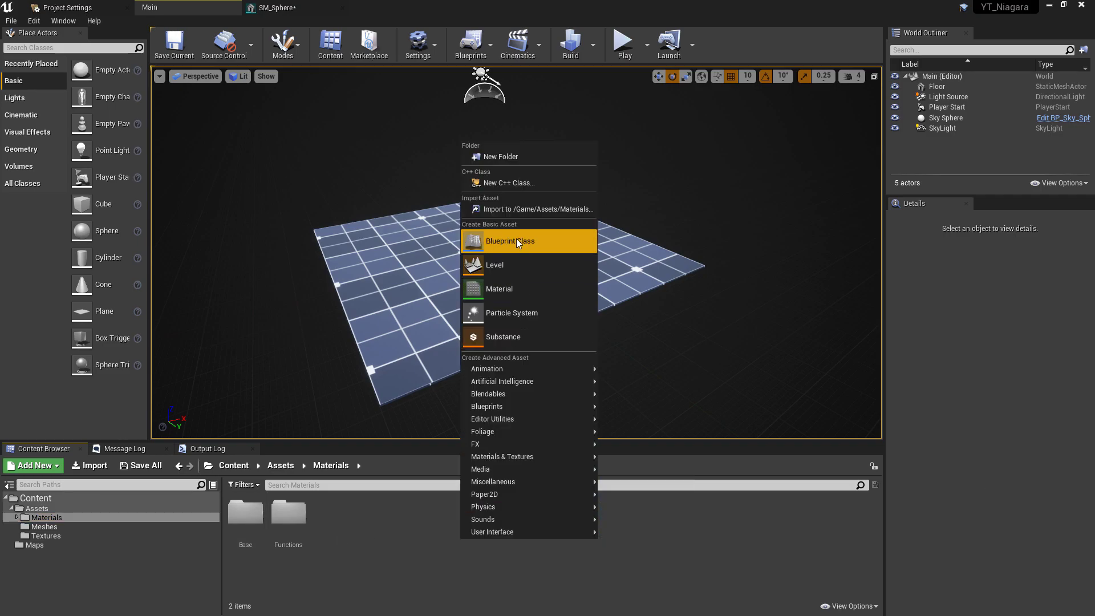
{"action": "left_click", "coordinate": [501, 288]}
{"action": "type", "text": "M_ParticleBase"}
{"action": "key", "text": "Return"}
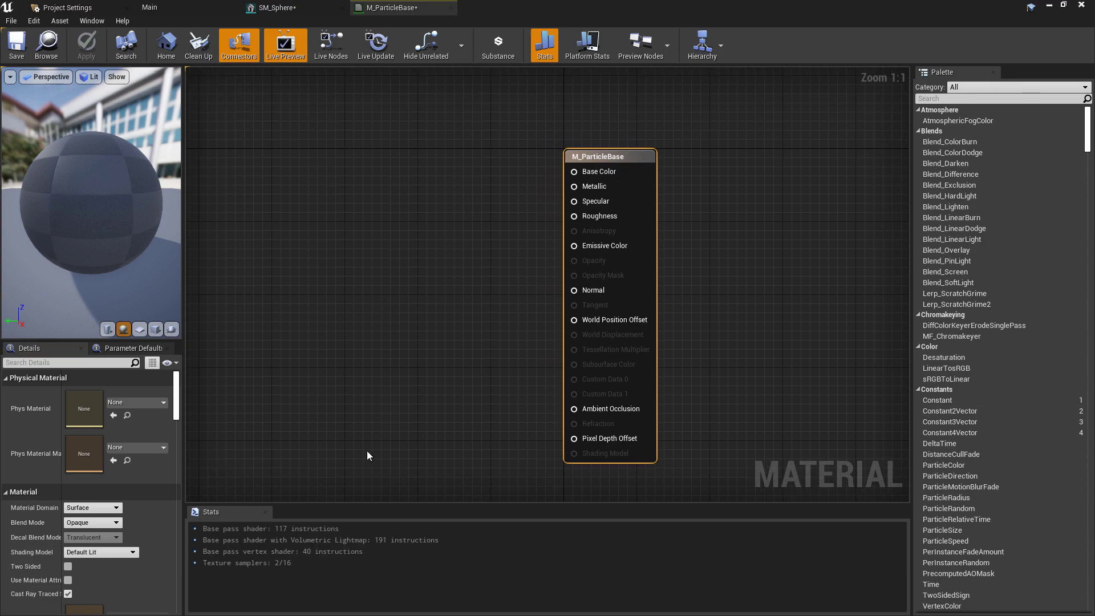
- Set M_ParticleBase to an additive blend mode with the Unlit shading model
{"action": "left_click", "coordinate": [91, 522]}
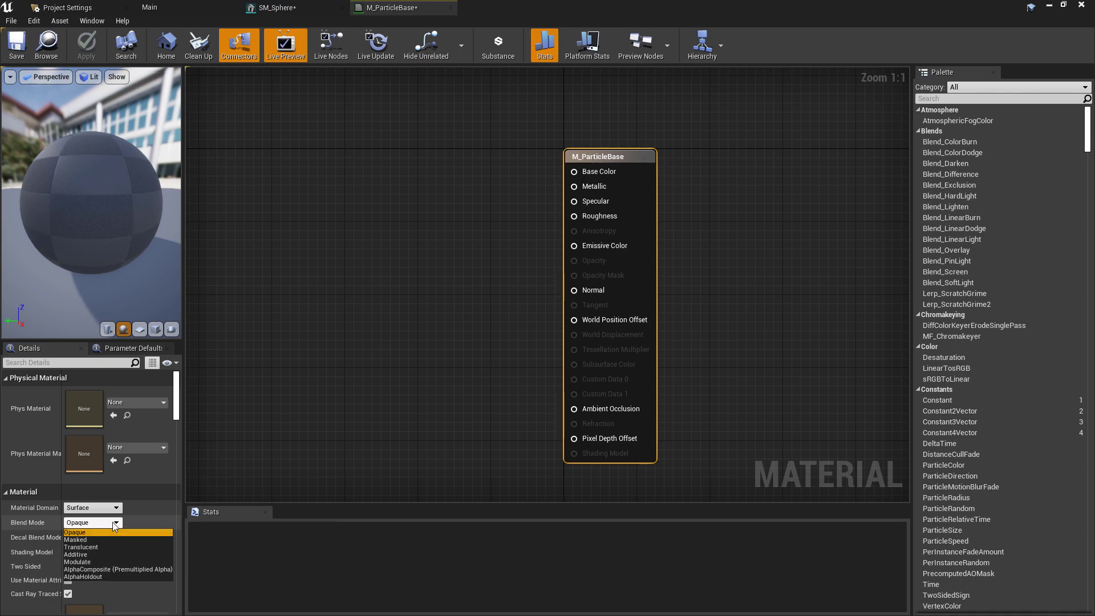
{"action": "left_click", "coordinate": [85, 547]}
{"action": "left_click", "coordinate": [95, 553]}
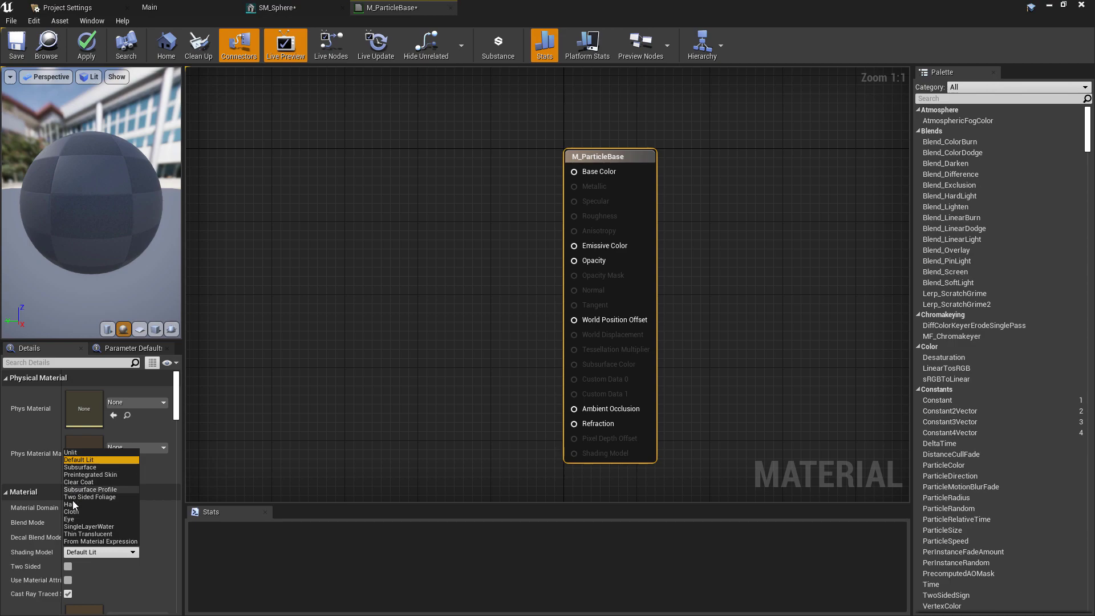
{"action": "left_click", "coordinate": [71, 452]}
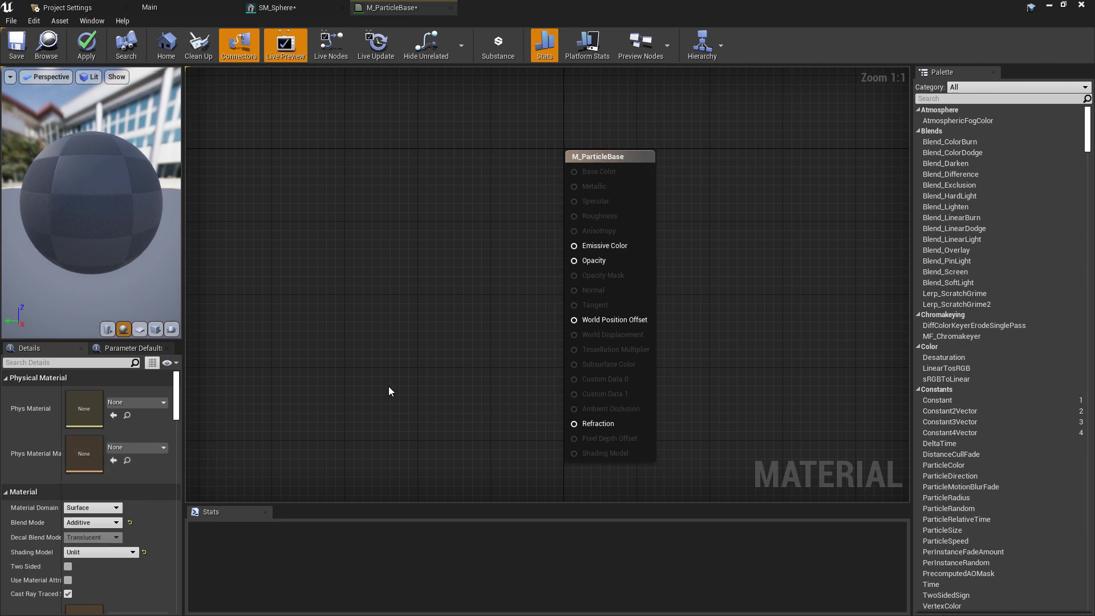
- Add a Particle Color node and wire its RGB into Emissive Color
{"action": "right_click_drag", "start_coordinate": [308, 386], "coordinate": [420, 376]}
{"action": "right_click", "coordinate": [467, 273]}
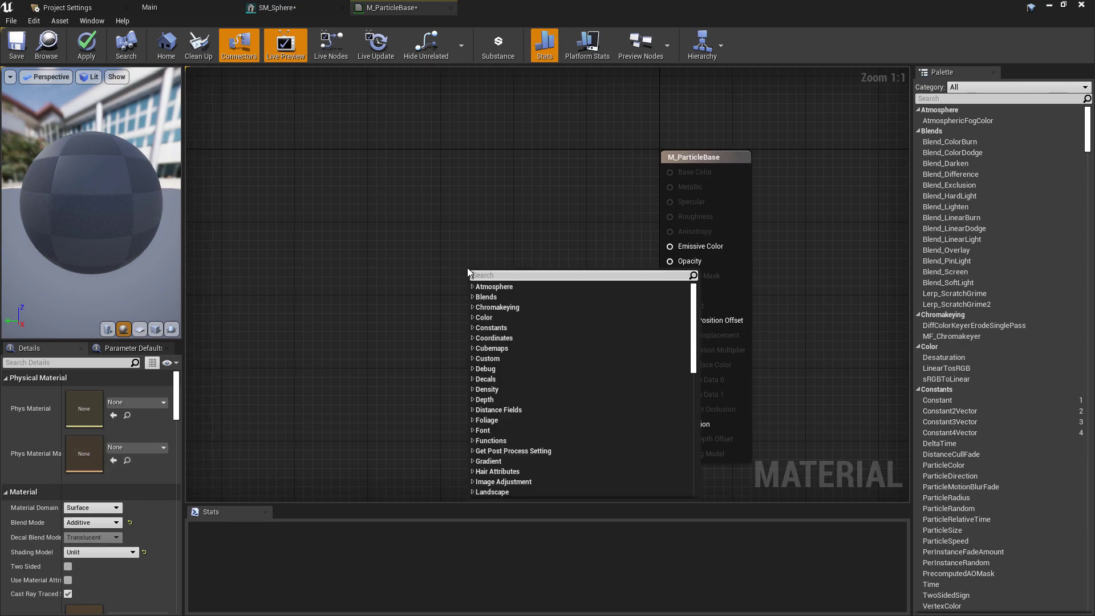
{"action": "type", "text": "particlecol"}
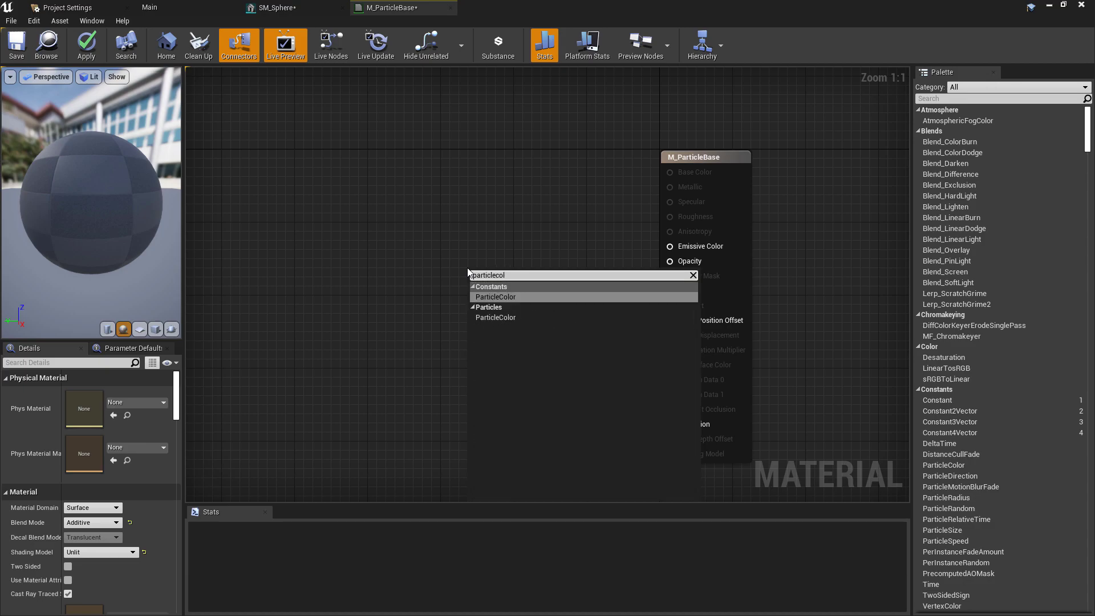
{"action": "key", "text": "Return"}
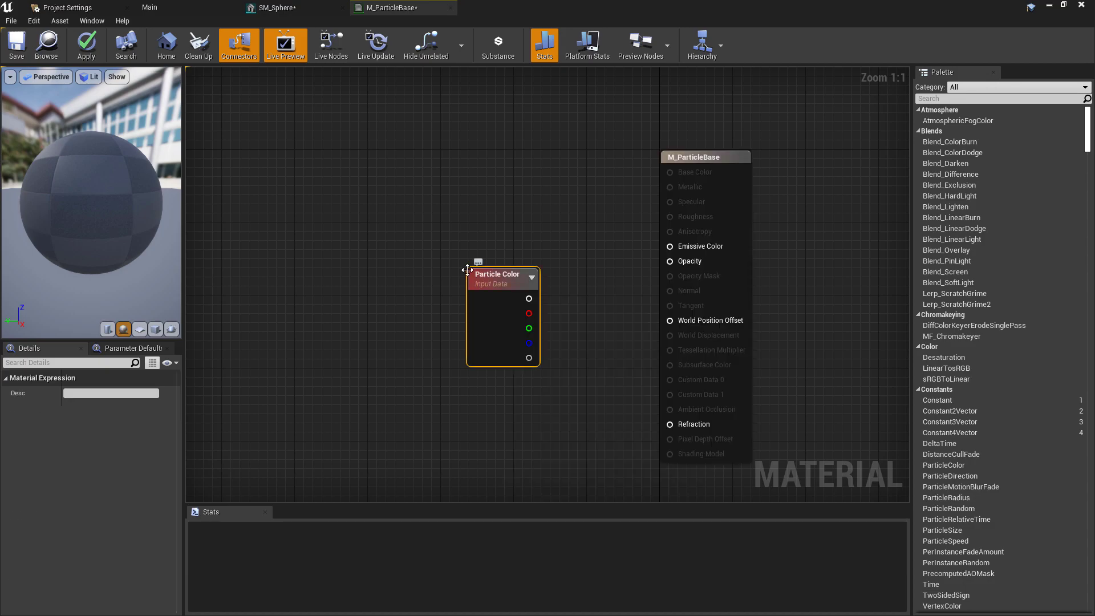
{"action": "left_click_drag", "start_coordinate": [491, 343], "coordinate": [414, 268]}
{"action": "left_click_drag", "start_coordinate": [448, 217], "coordinate": [670, 246]}
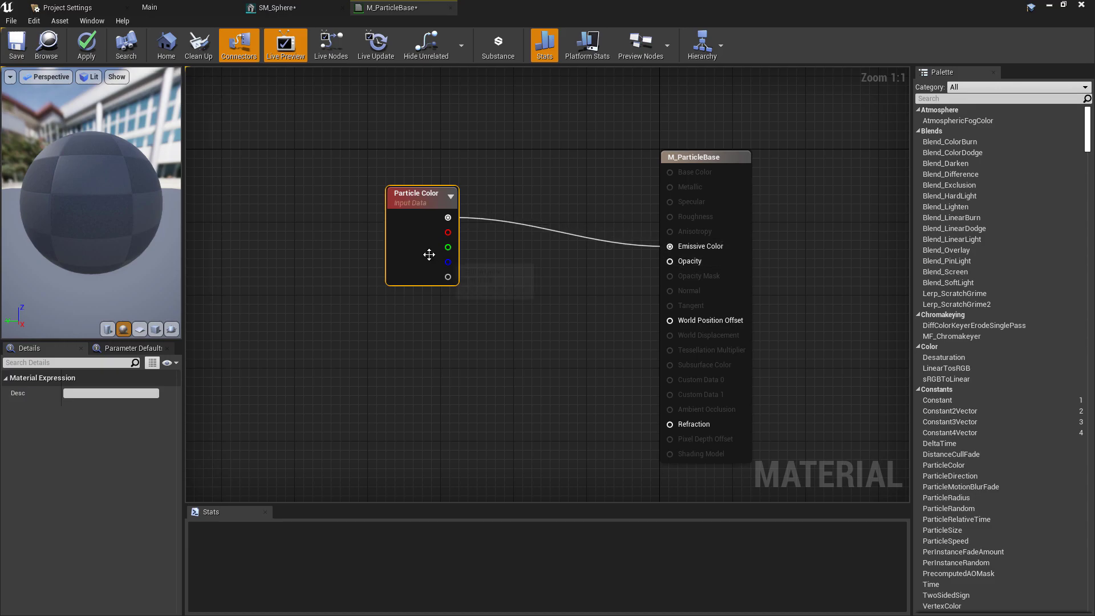
{"action": "left_click", "coordinate": [520, 305]}
{"action": "right_click_drag", "start_coordinate": [422, 269], "coordinate": [582, 254]}
{"action": "left_click_drag", "start_coordinate": [582, 254], "coordinate": [445, 254]}
{"action": "left_click", "coordinate": [376, 177]}
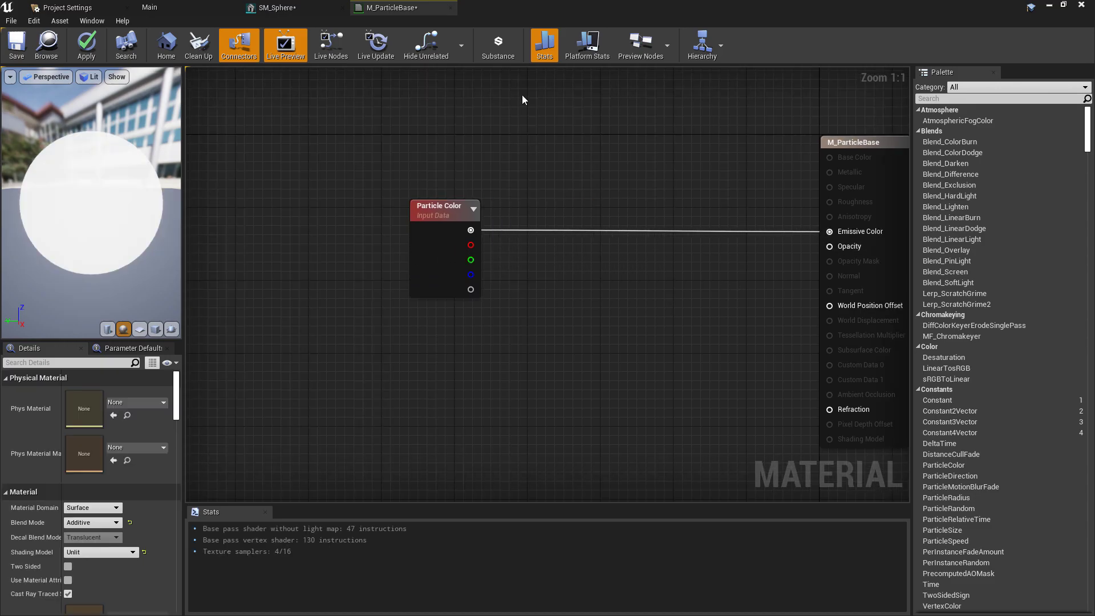
- Apply and save M_ParticleBase, then return to the Main level
{"action": "left_click", "coordinate": [93, 54]}
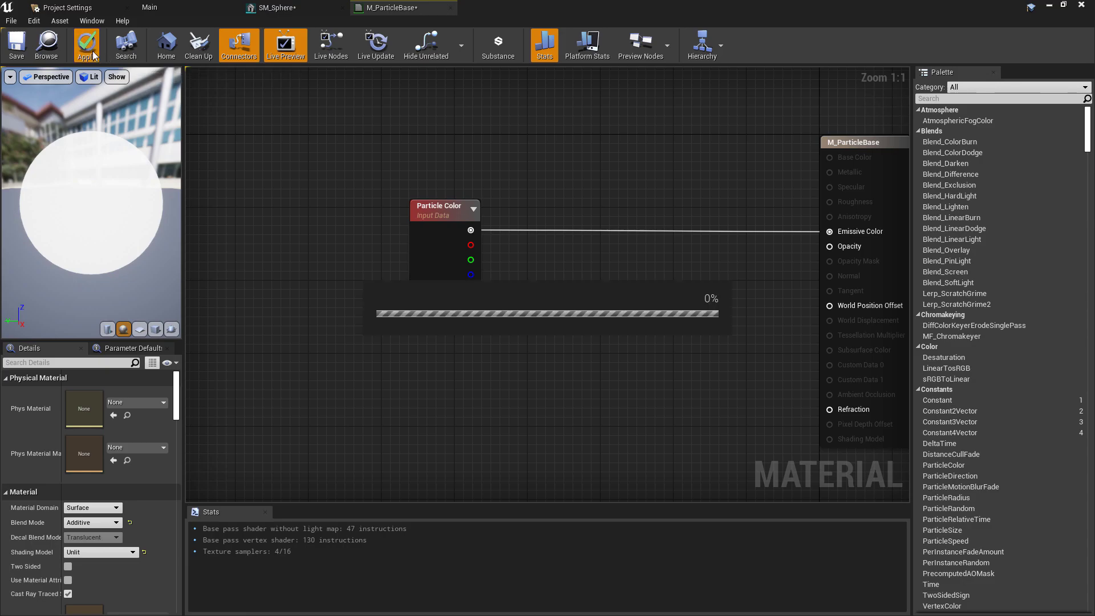
{"action": "left_click", "coordinate": [27, 51]}
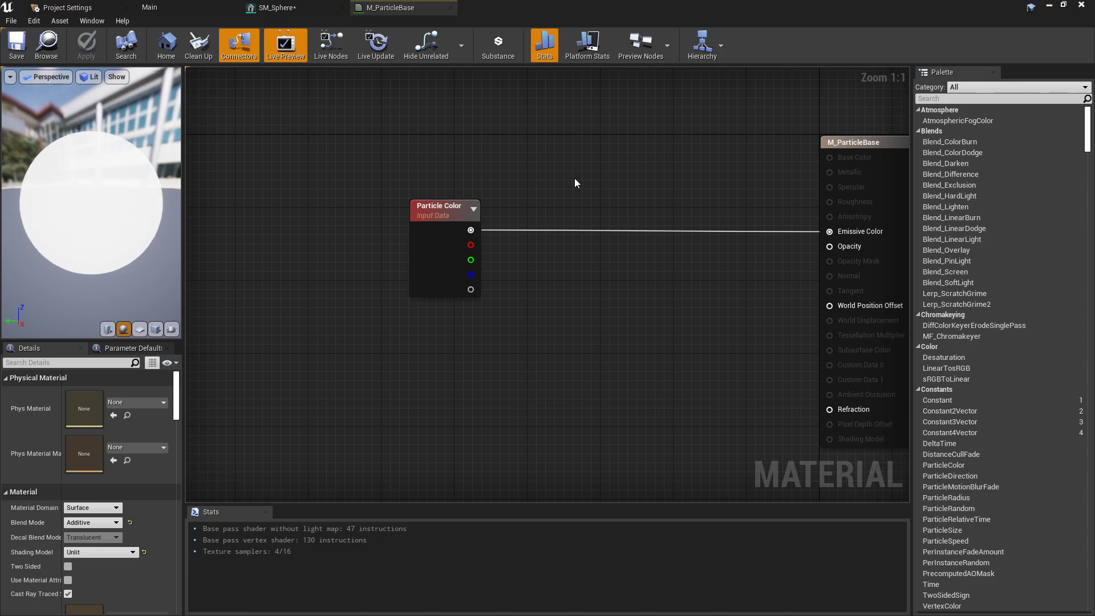
{"action": "left_click", "coordinate": [205, 5]}
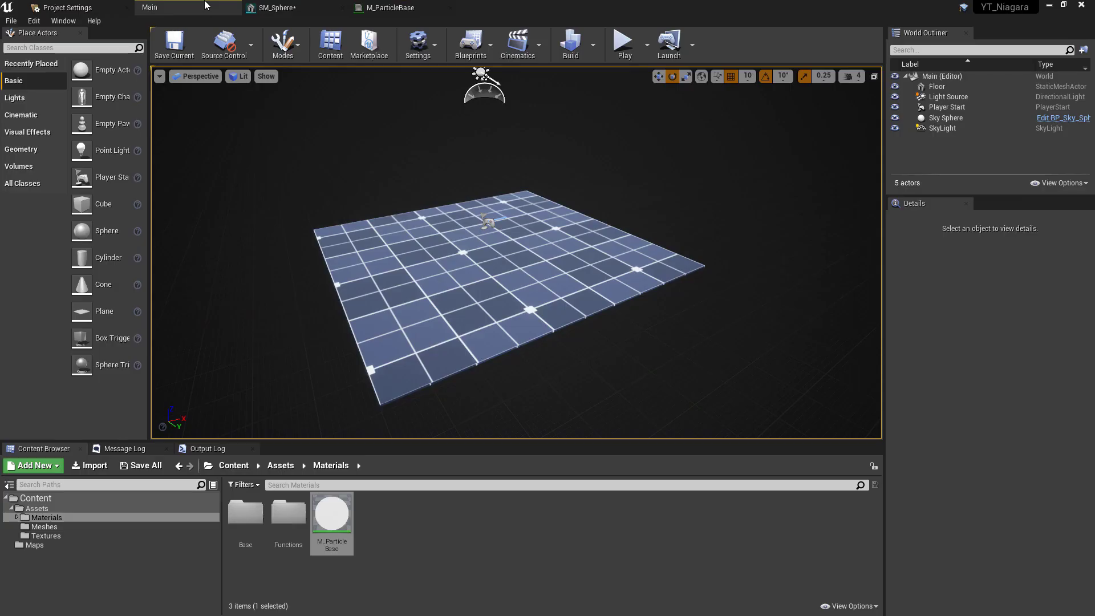
- Create a material instance of M_ParticleBase named M_Particle_Inst
{"action": "right_click", "coordinate": [330, 516]}
{"action": "left_click", "coordinate": [386, 234]}
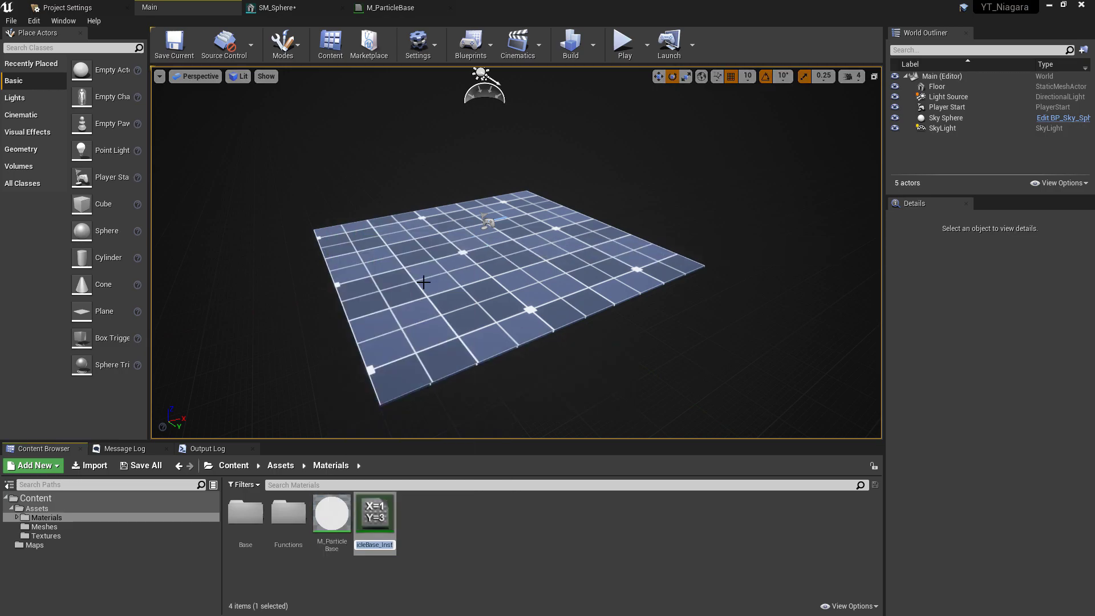
{"action": "type", "text": "M"}
{"action": "type", "text": "_Parti"}
{"action": "type", "text": "cle_Ins"}
{"action": "type", "text": "t"}
{"action": "key", "text": "Return"}
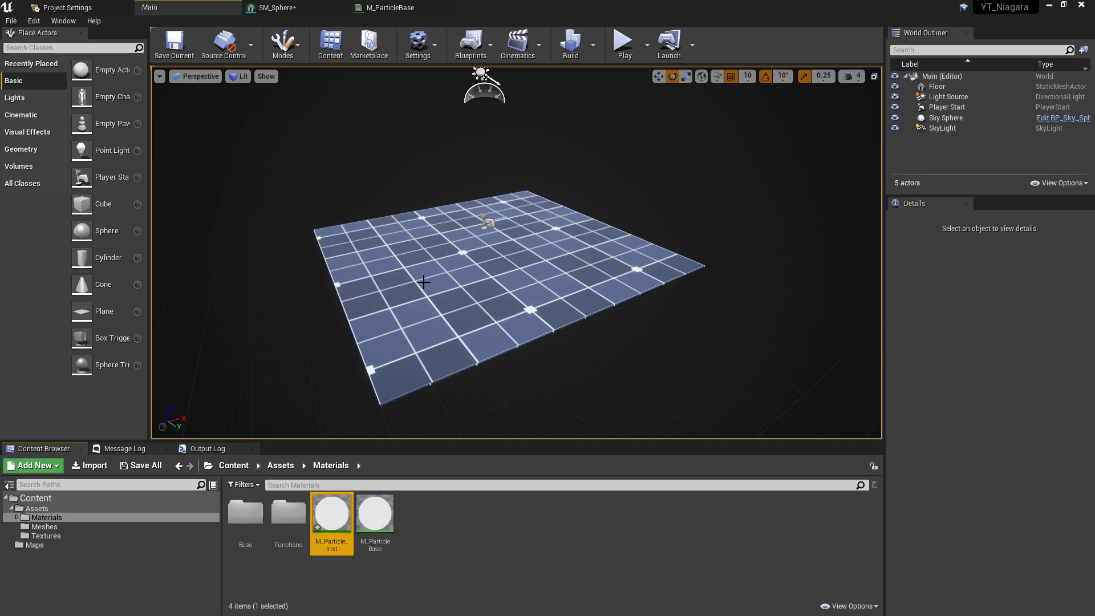
- Create a new folder named Effects inside Assets
{"action": "right_click", "coordinate": [76, 507]}
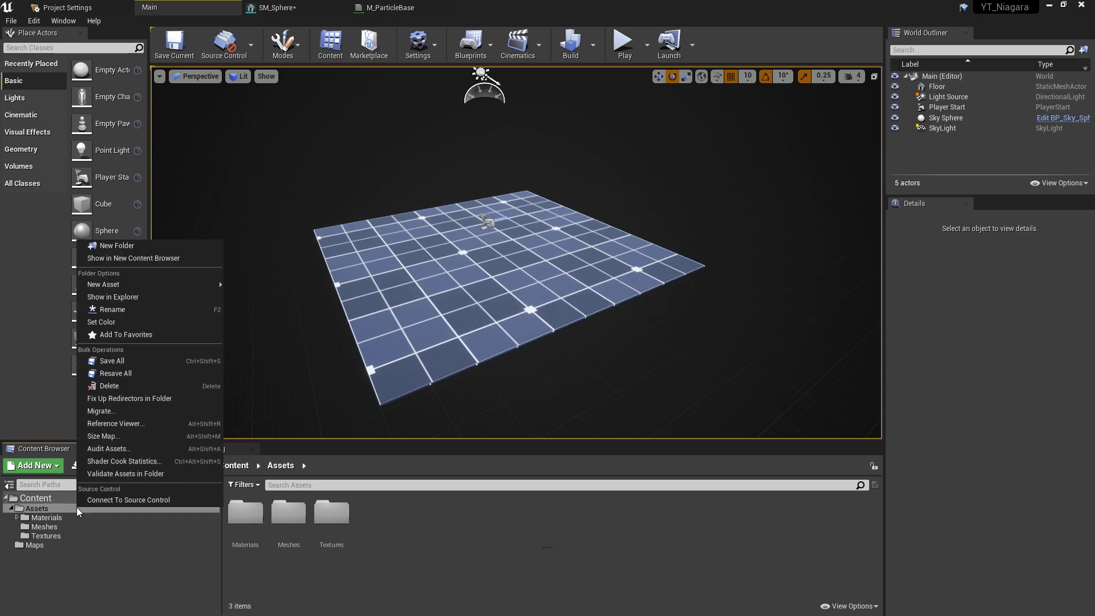
{"action": "left_click", "coordinate": [117, 245]}
{"action": "type", "text": "Ef"}
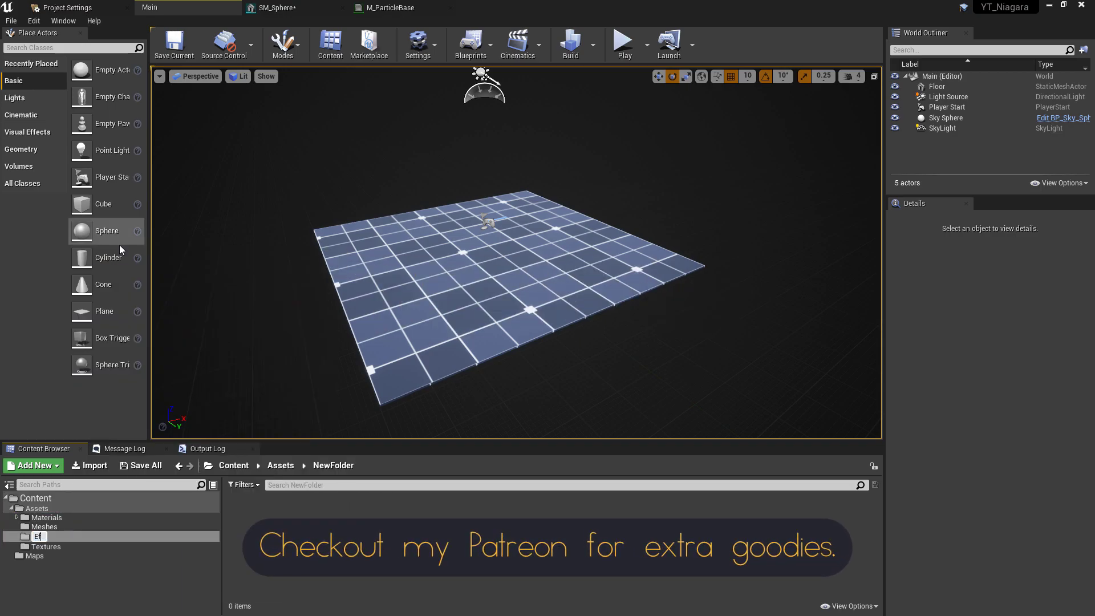
{"action": "type", "text": "fects"}
{"action": "key", "text": "Return"}
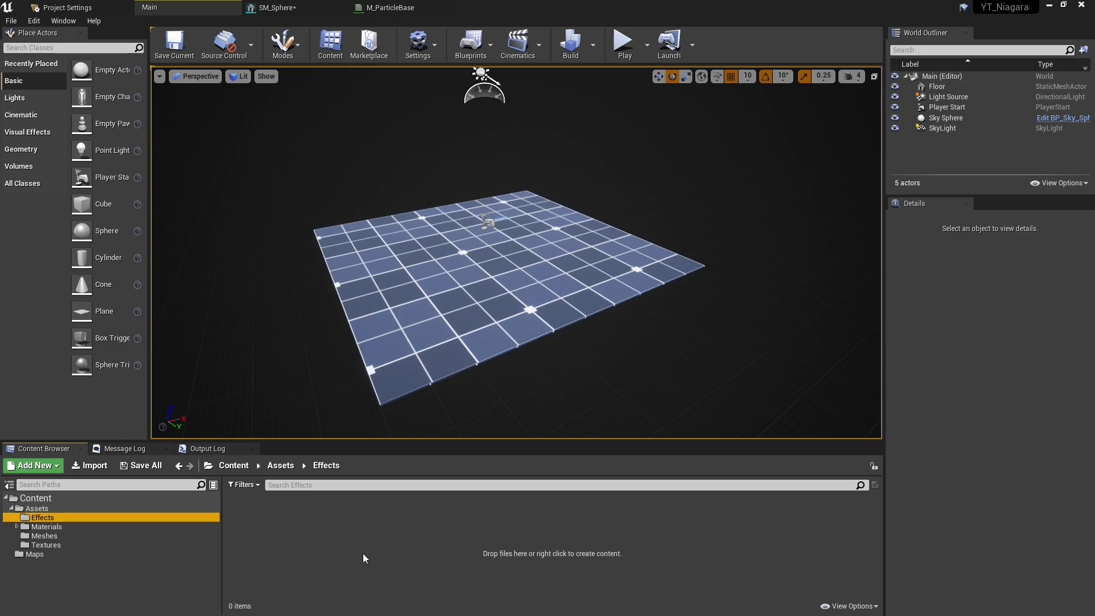
- Create a Niagara emitter from the Fountain template in Effects and name it N_Flame_EM
{"action": "right_click", "coordinate": [328, 513]}
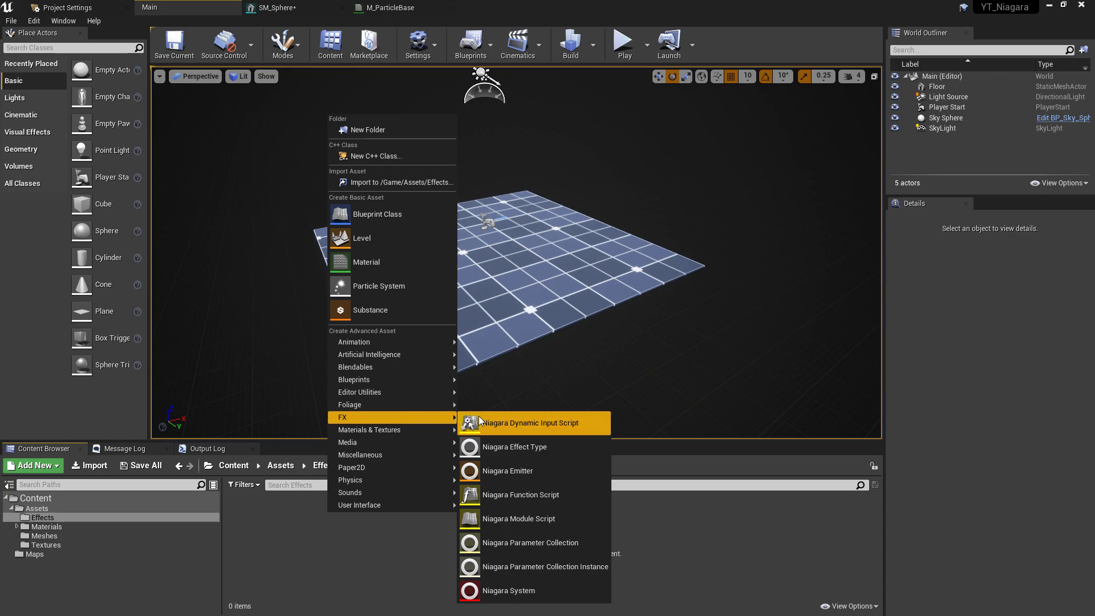
{"action": "left_click", "coordinate": [535, 471]}
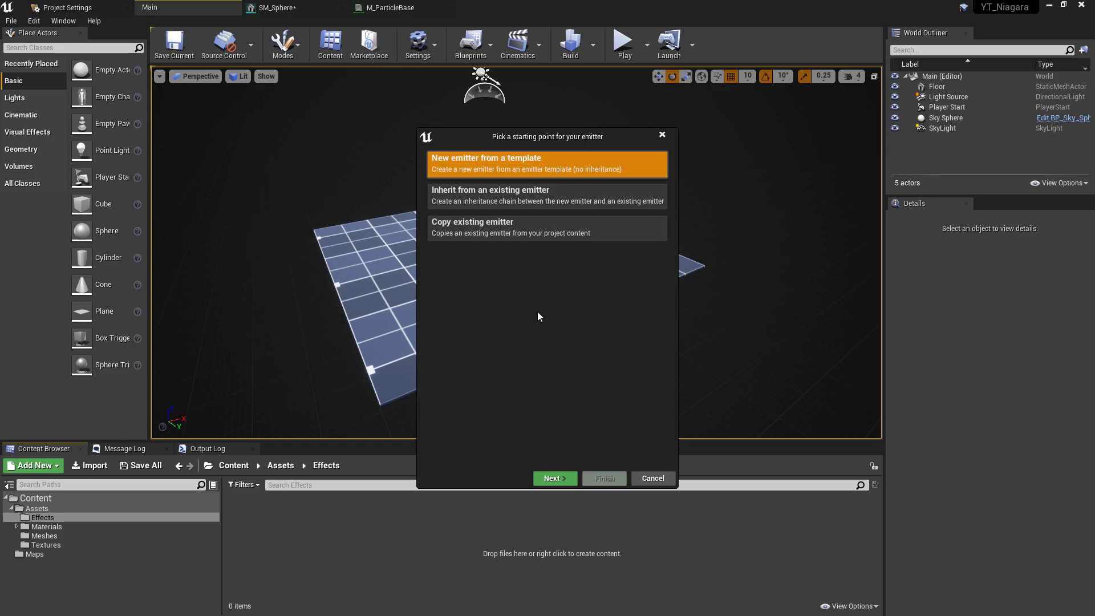
{"action": "left_click", "coordinate": [550, 477]}
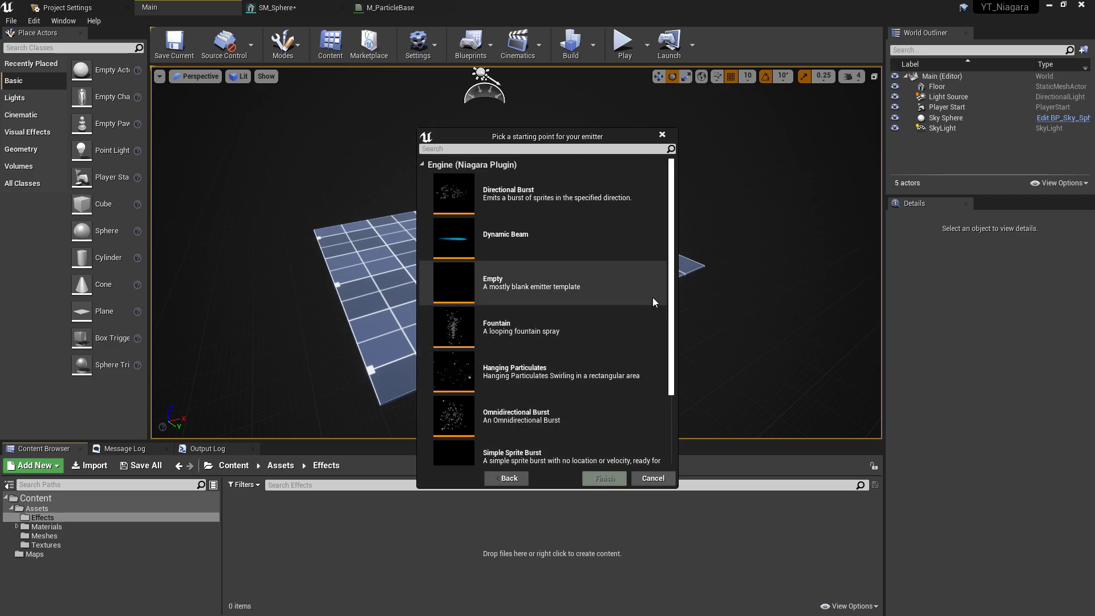
{"action": "scroll", "coordinate": [653, 296], "scroll_direction": "down", "scroll_amount": 3}
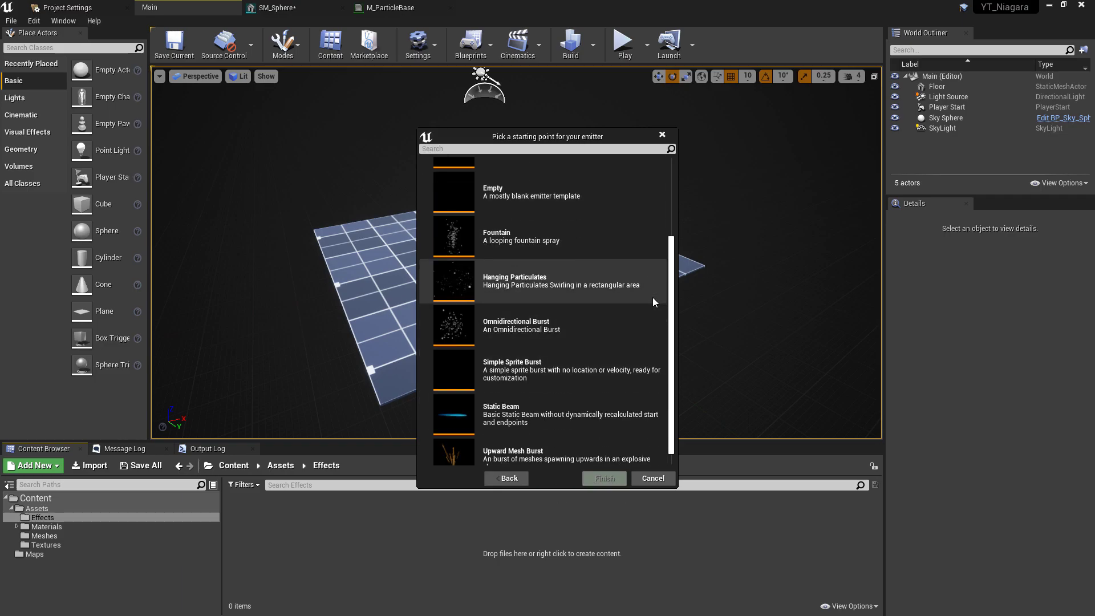
{"action": "scroll", "coordinate": [652, 297], "scroll_direction": "up", "scroll_amount": 3}
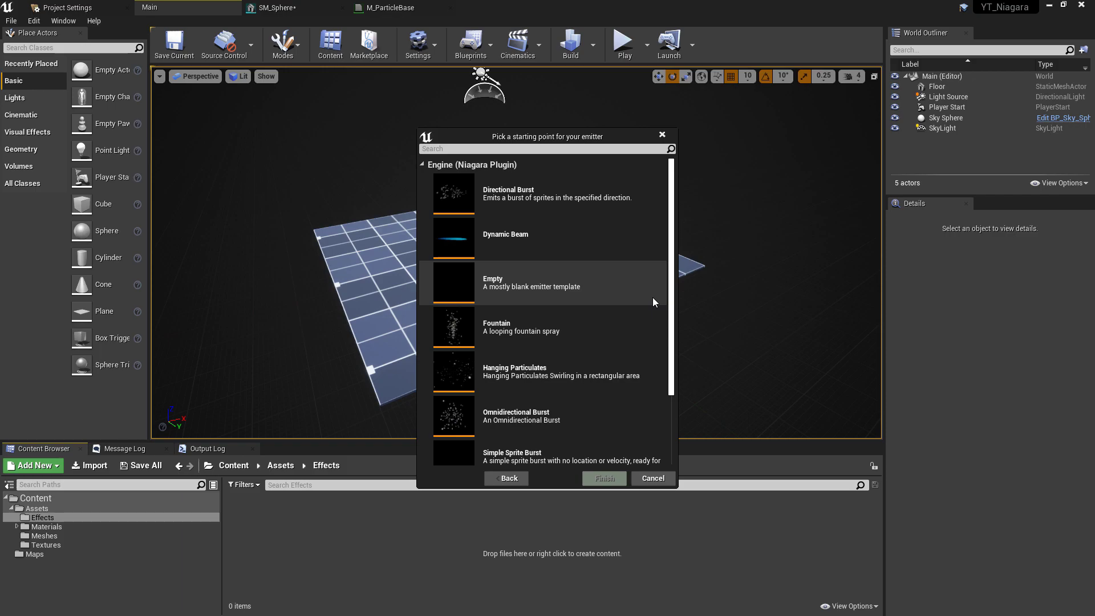
{"action": "left_click", "coordinate": [573, 324]}
{"action": "left_click", "coordinate": [598, 479]}
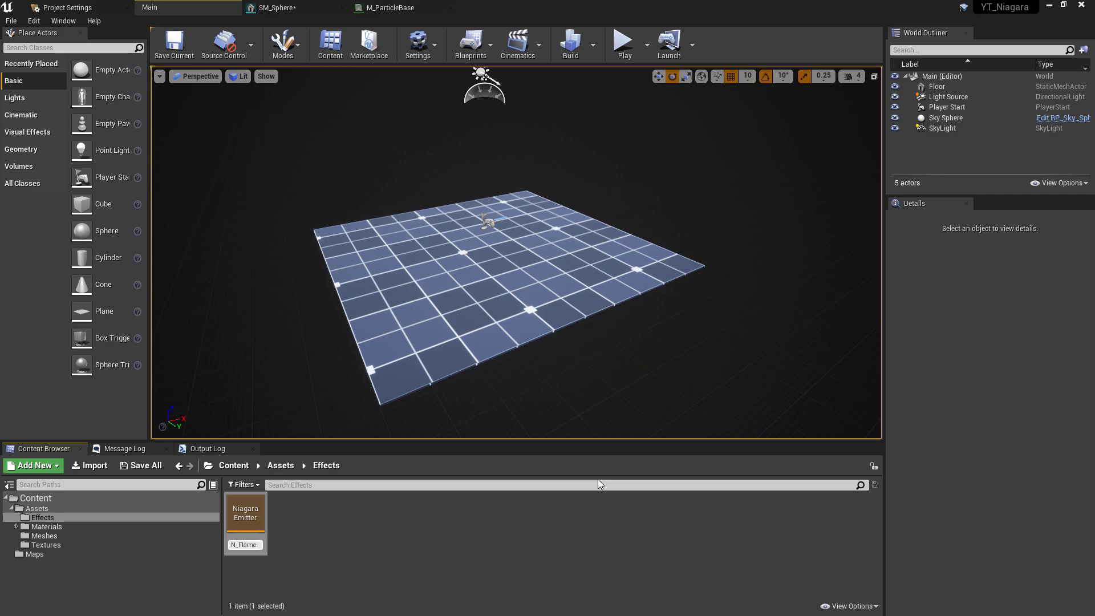
{"action": "type", "text": "N_Flame_EM"}
{"action": "key", "text": "Return"}
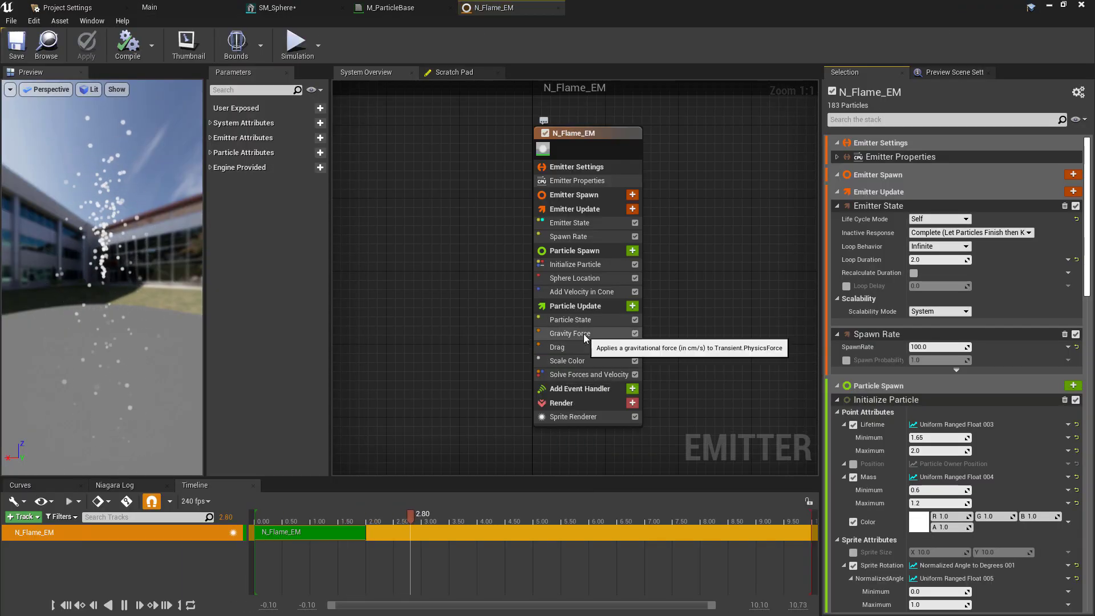
- Delete the Gravity Force, Drag, Scale Color and Sprite Renderer modules
{"action": "left_click", "coordinate": [583, 334]}
{"action": "key", "text": "Delete"}
{"action": "left_click", "coordinate": [579, 334]}
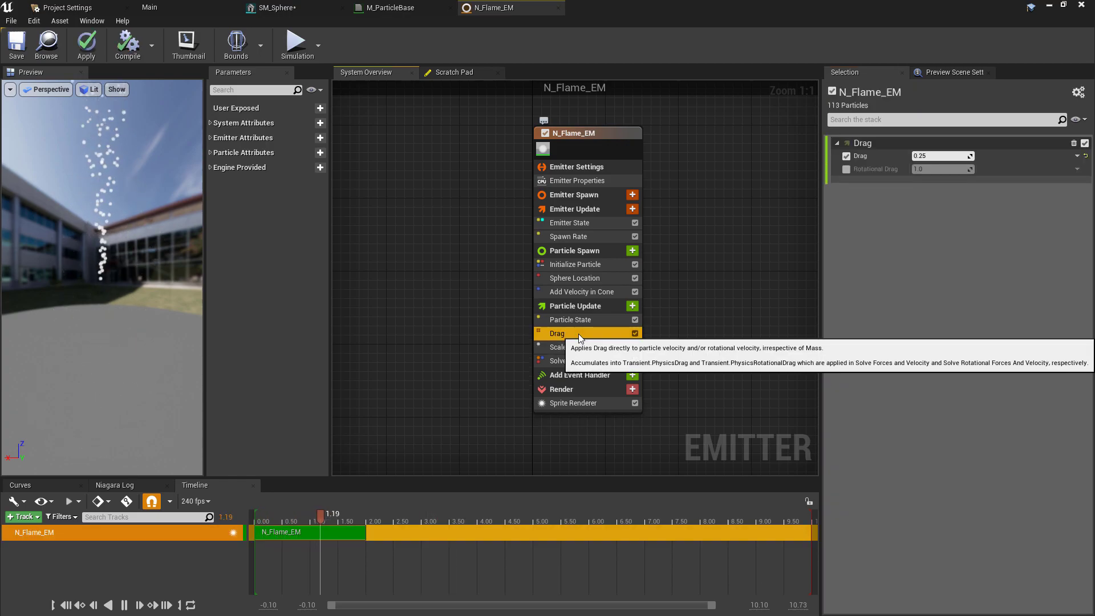
{"action": "key", "text": "Delete"}
{"action": "left_click", "coordinate": [577, 334]}
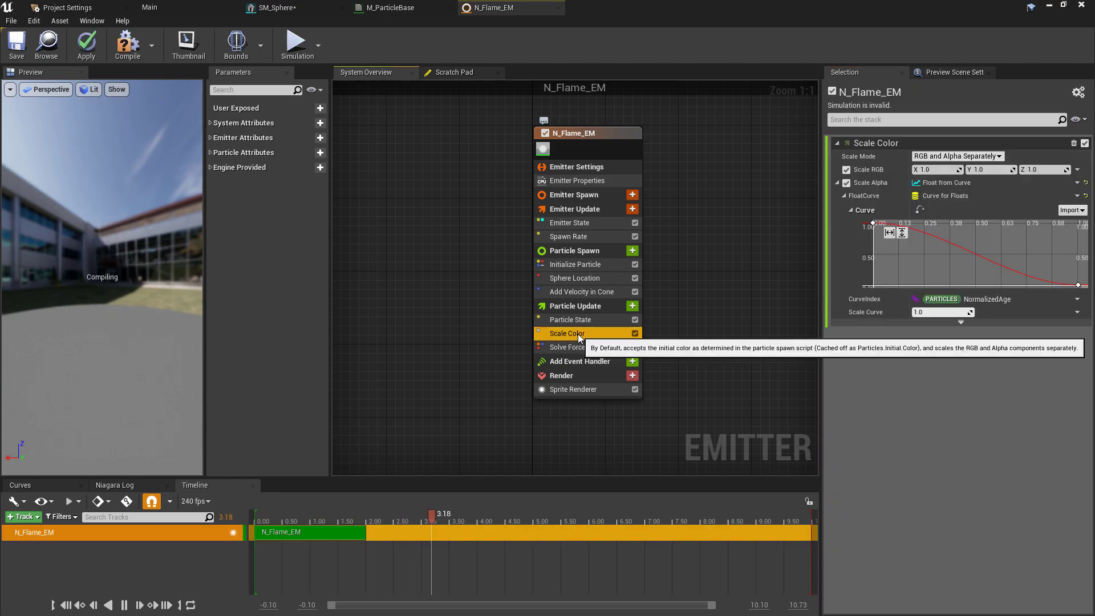
{"action": "key", "text": "Delete"}
{"action": "left_click", "coordinate": [568, 376]}
{"action": "key", "text": "Delete"}
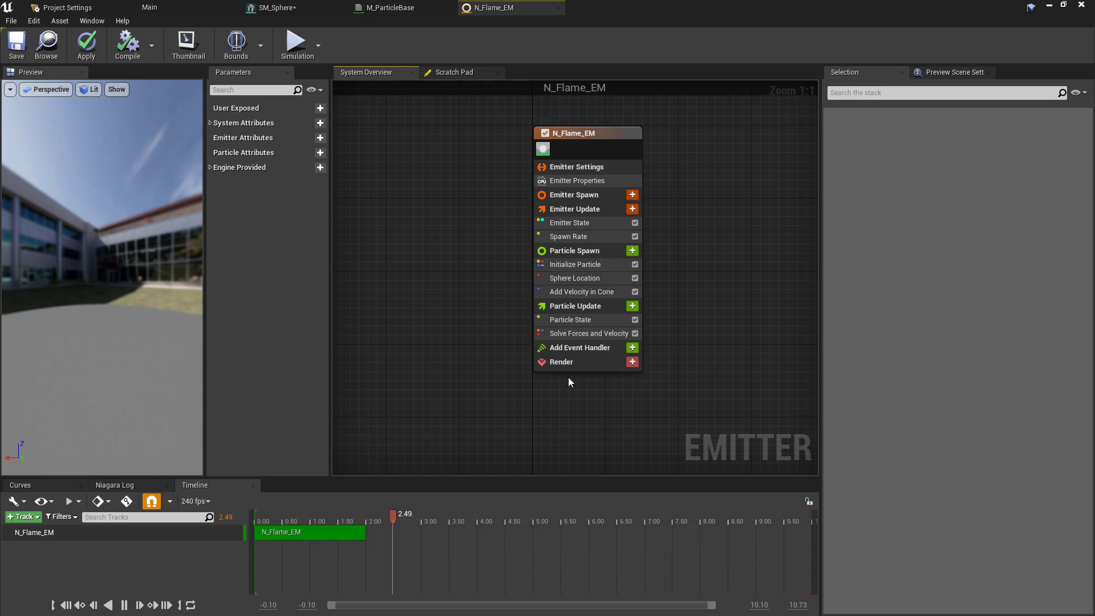
- Add a Mesh Renderer using SM_Sphere with M_Particle_Inst as override material, and apply
{"action": "left_click", "coordinate": [631, 362]}
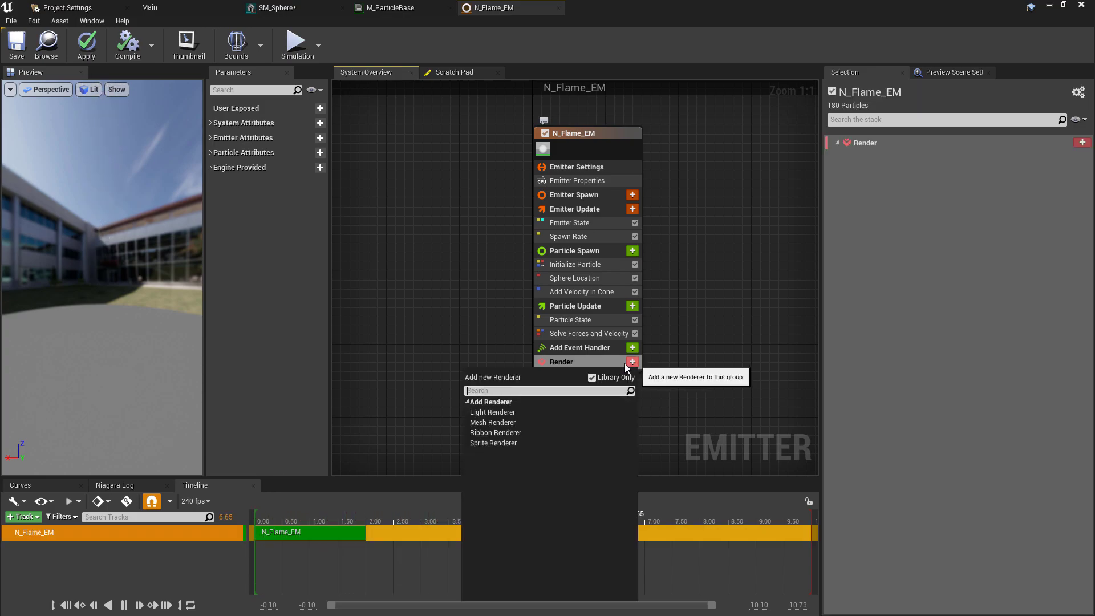
{"action": "left_click", "coordinate": [549, 423]}
{"action": "left_click", "coordinate": [975, 192]}
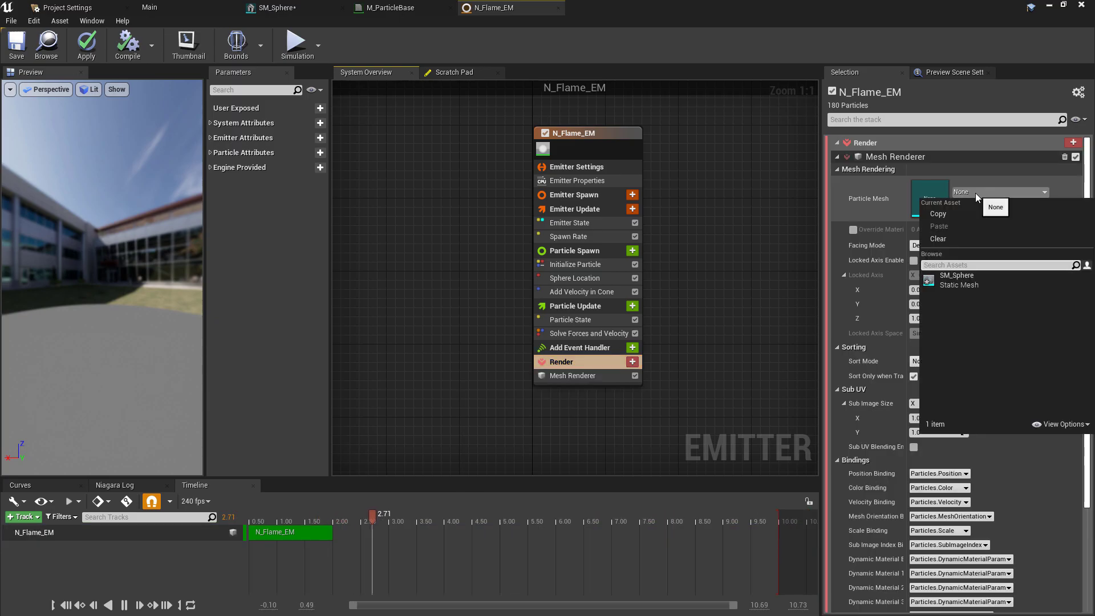
{"action": "left_click", "coordinate": [959, 278]}
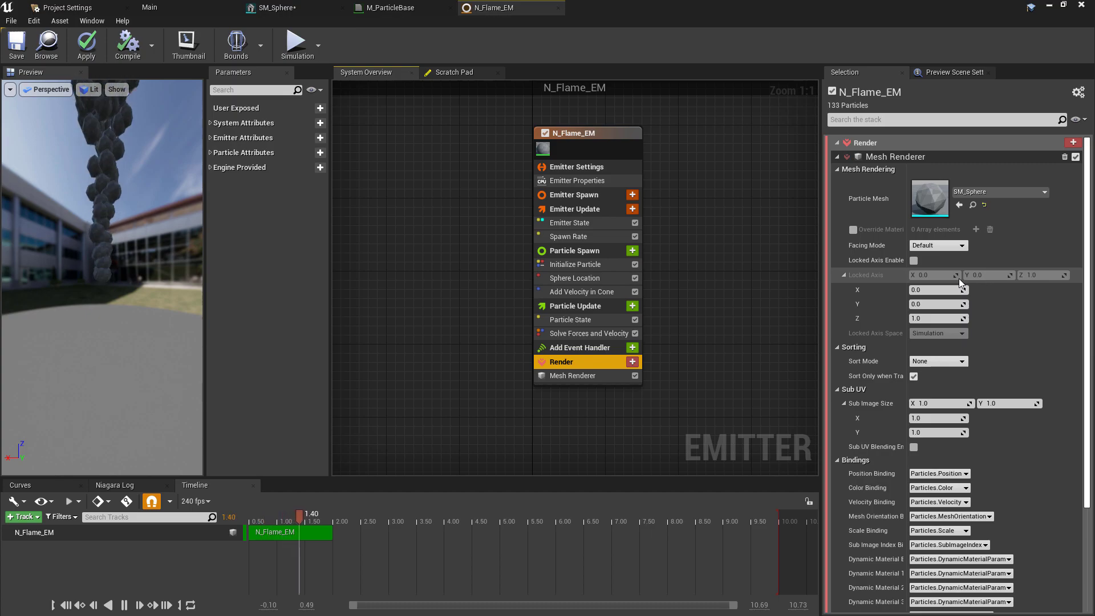
{"action": "left_click", "coordinate": [853, 229]}
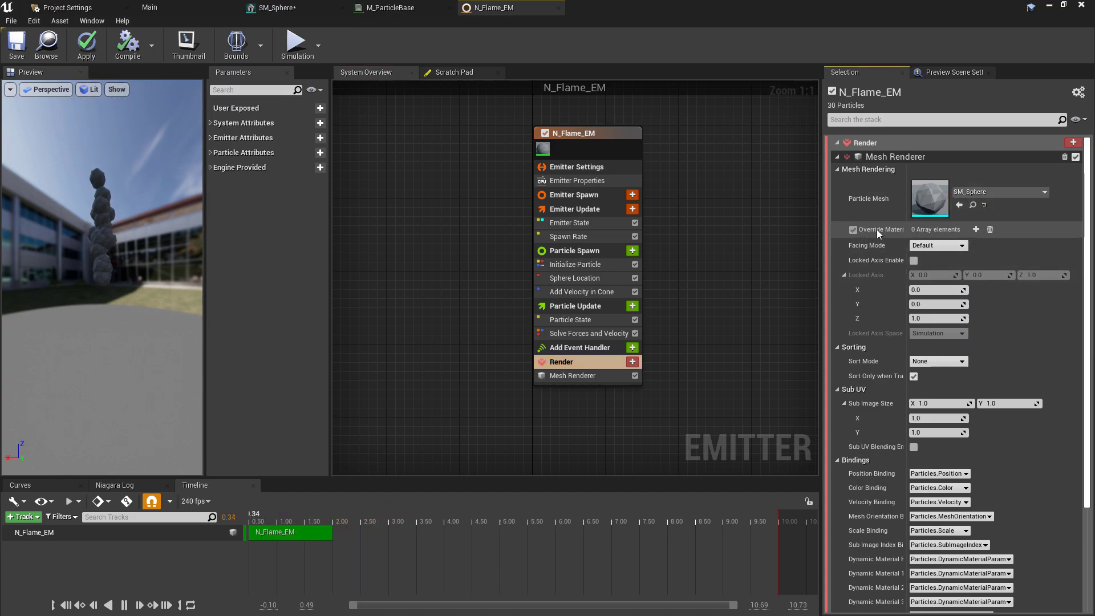
{"action": "left_click", "coordinate": [976, 229]}
{"action": "left_click", "coordinate": [976, 269]}
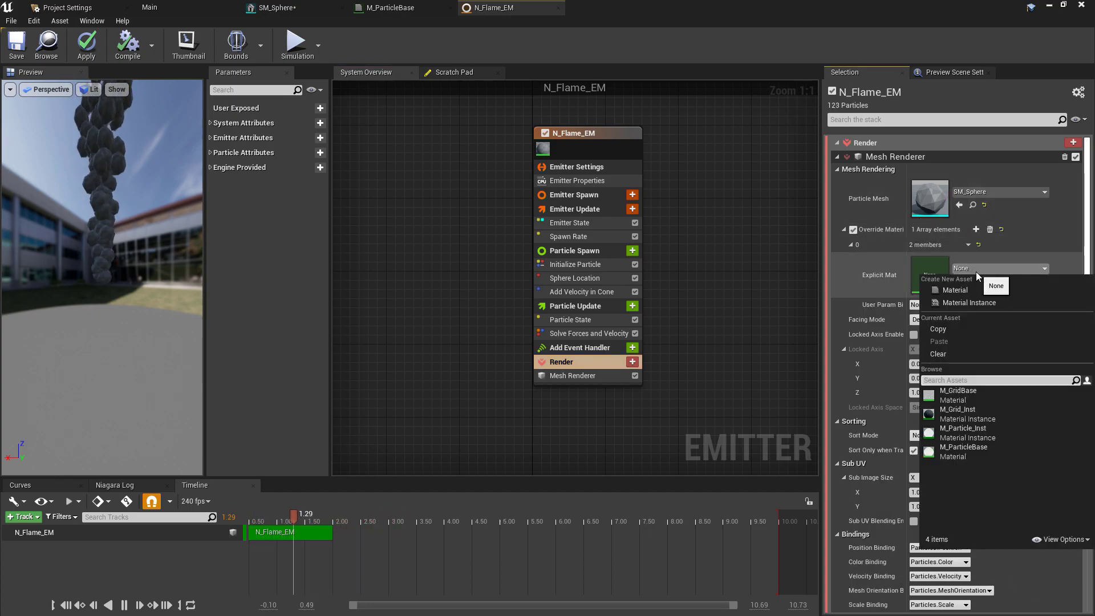
{"action": "left_click", "coordinate": [987, 430]}
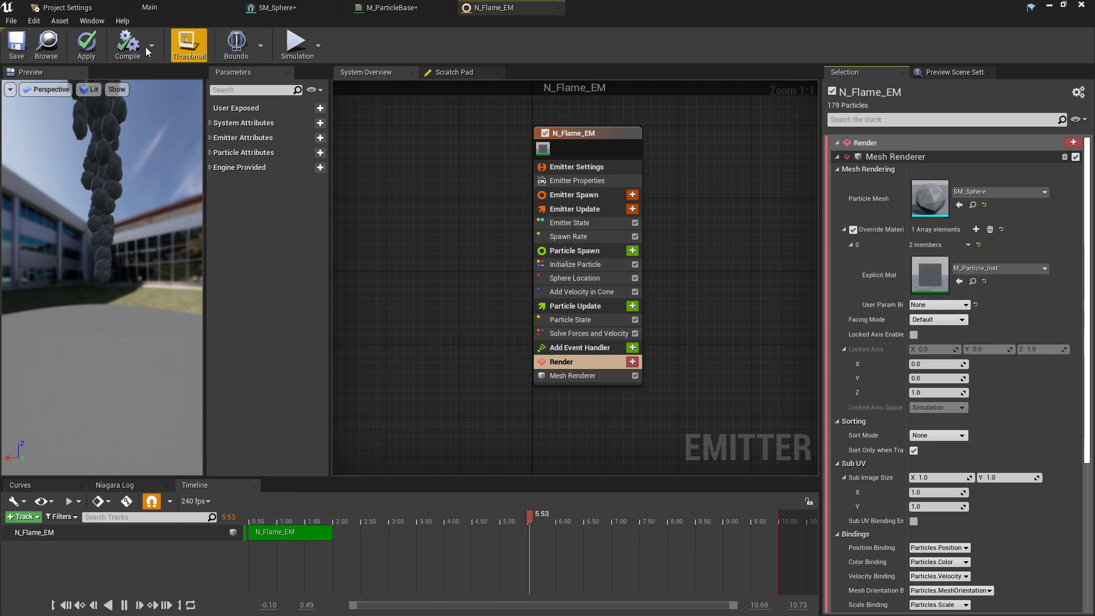
{"action": "left_click", "coordinate": [94, 49]}
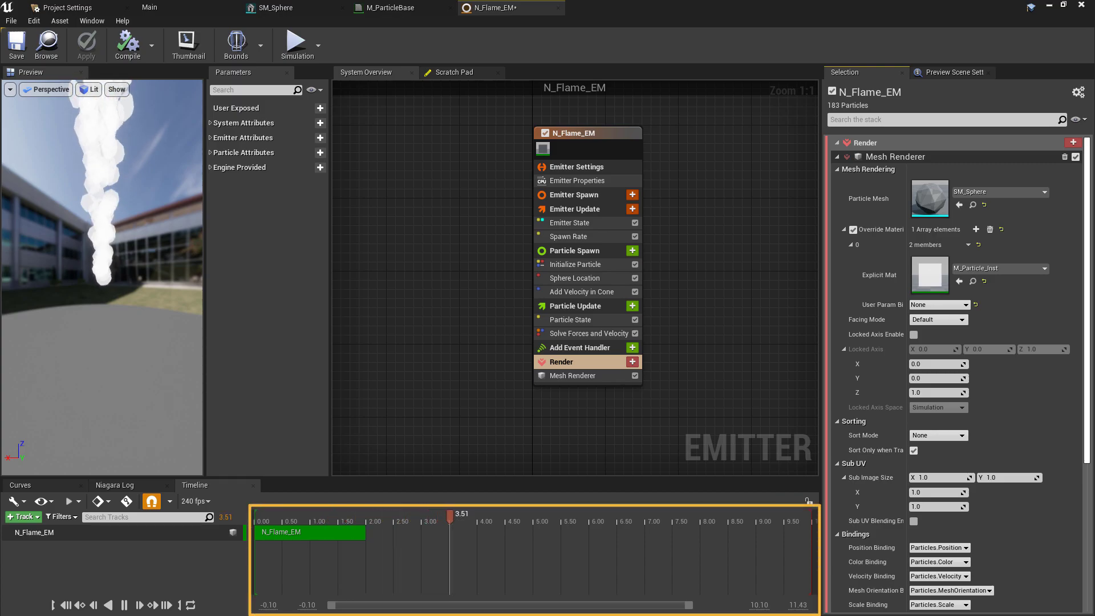
{"action": "left_click_drag", "start_coordinate": [812, 502], "coordinate": [366, 496]}
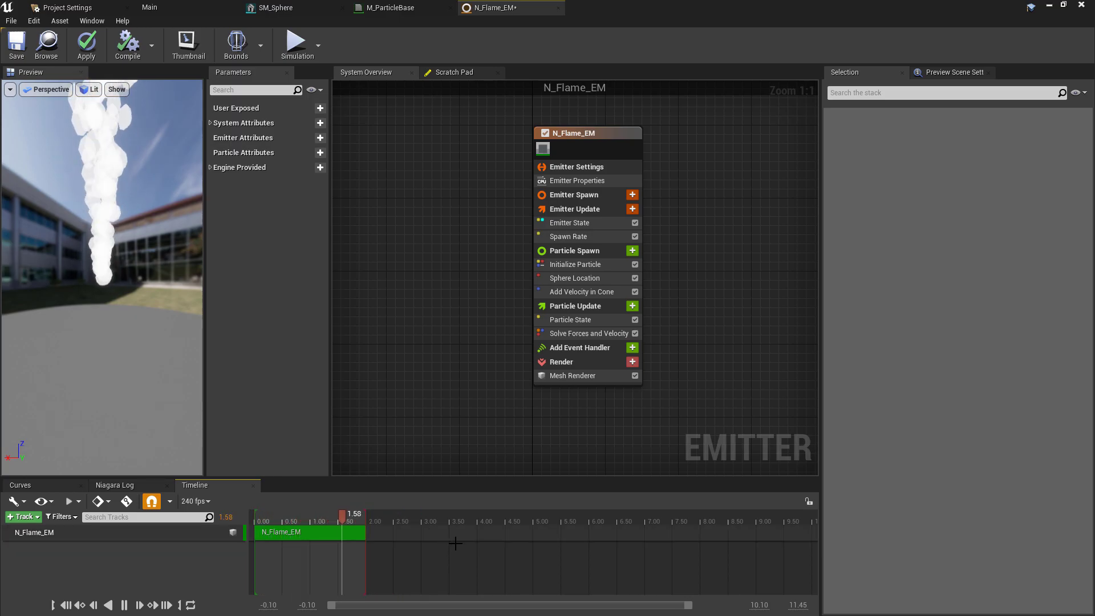
{"action": "left_click", "coordinate": [611, 161]}
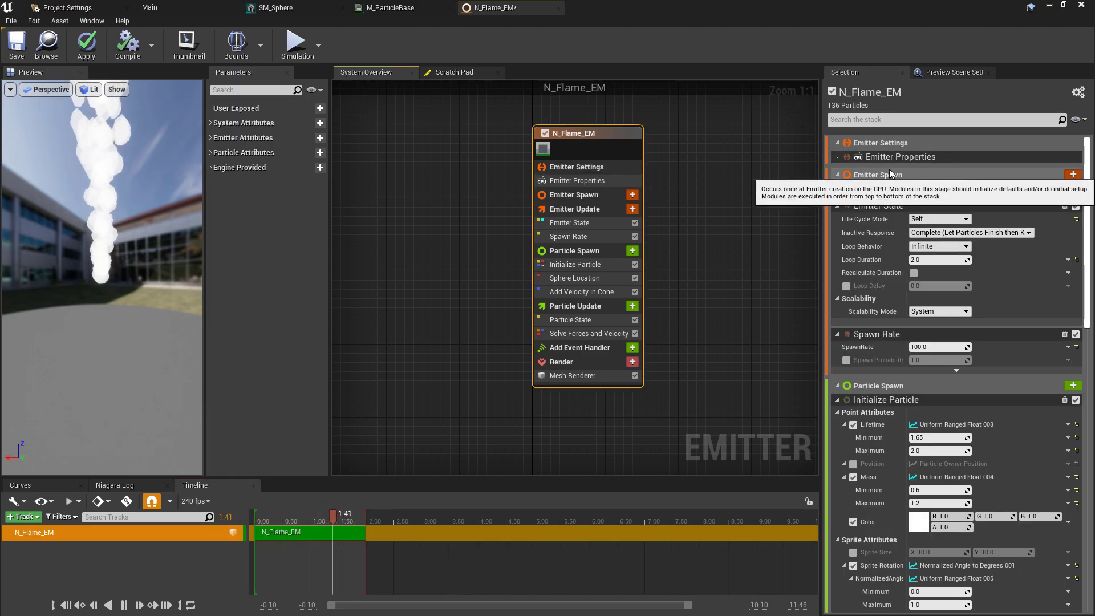
- Inspect the emitter settings and properties groups in the N_Flame_EM stack
{"action": "left_click", "coordinate": [837, 158]}
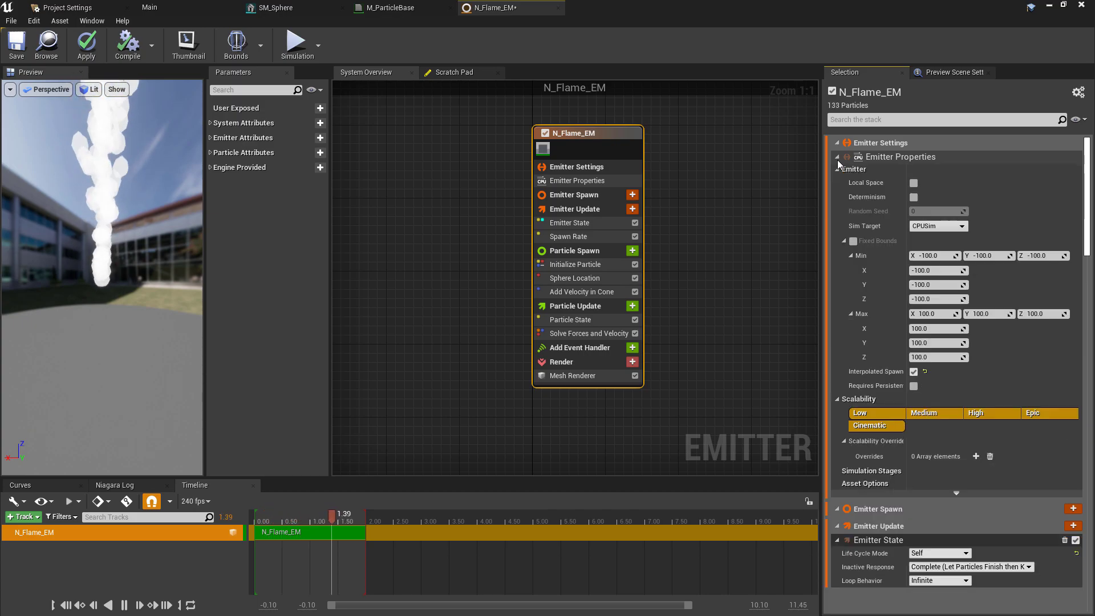
{"action": "left_click", "coordinate": [837, 158]}
{"action": "scroll", "coordinate": [904, 165], "scroll_direction": "down", "scroll_amount": 6}
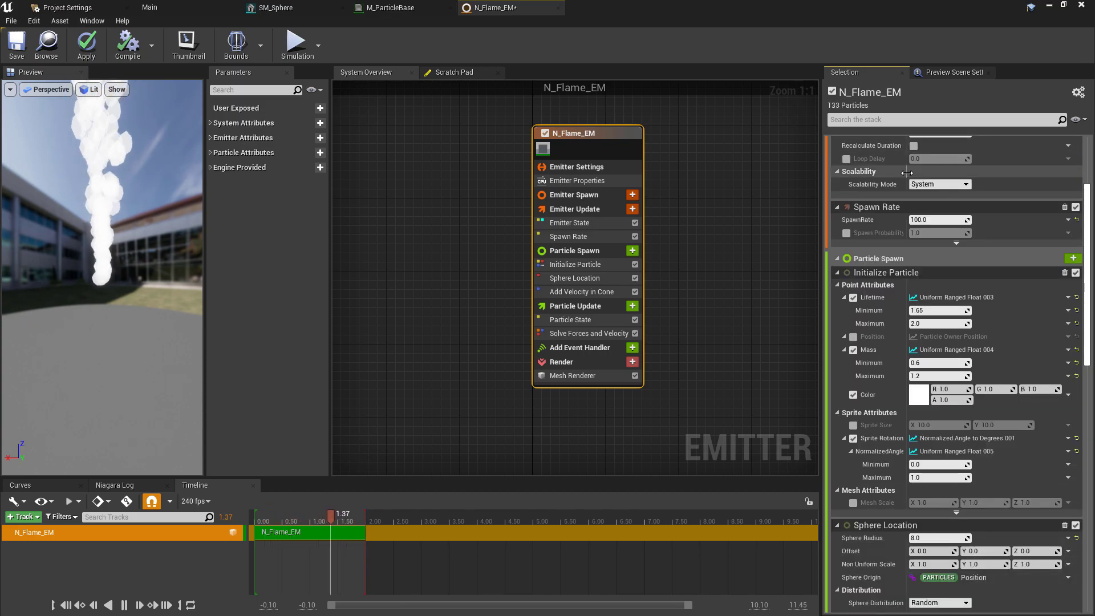
{"action": "scroll", "coordinate": [906, 172], "scroll_direction": "down", "scroll_amount": 10}
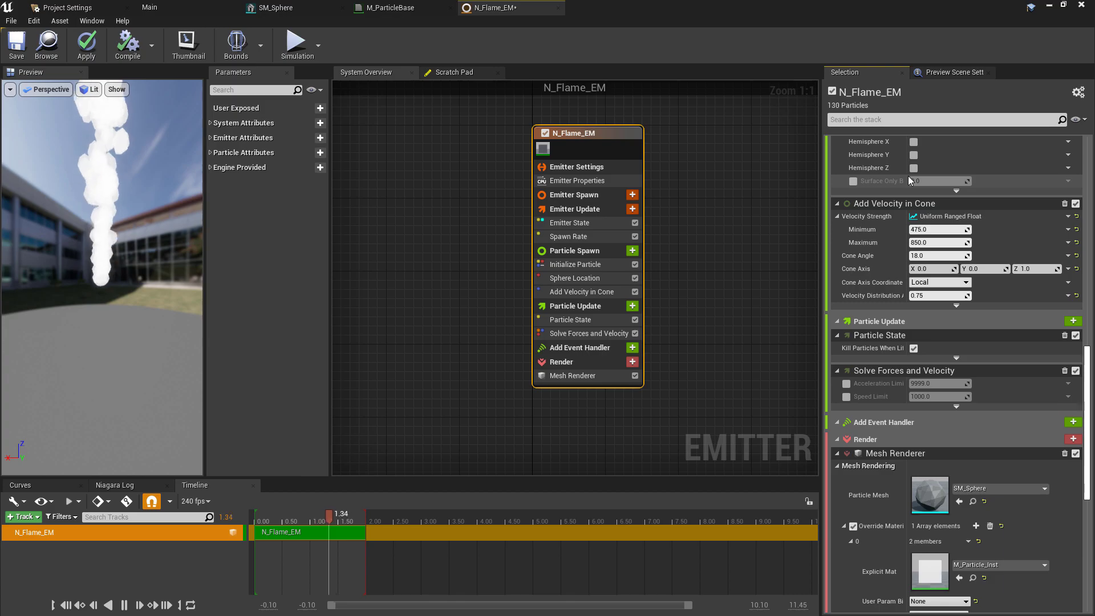
{"action": "scroll", "coordinate": [907, 177], "scroll_direction": "down", "scroll_amount": 5}
{"action": "scroll", "coordinate": [907, 178], "scroll_direction": "up", "scroll_amount": 3}
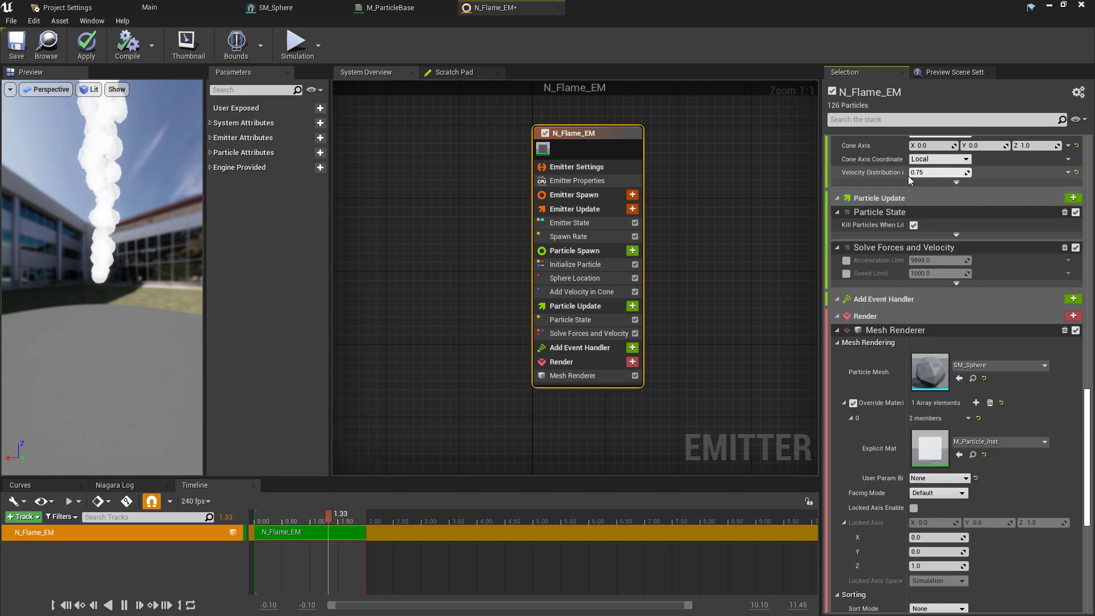
{"action": "scroll", "coordinate": [907, 176], "scroll_direction": "up", "scroll_amount": 15}
{"action": "left_click", "coordinate": [607, 165]}
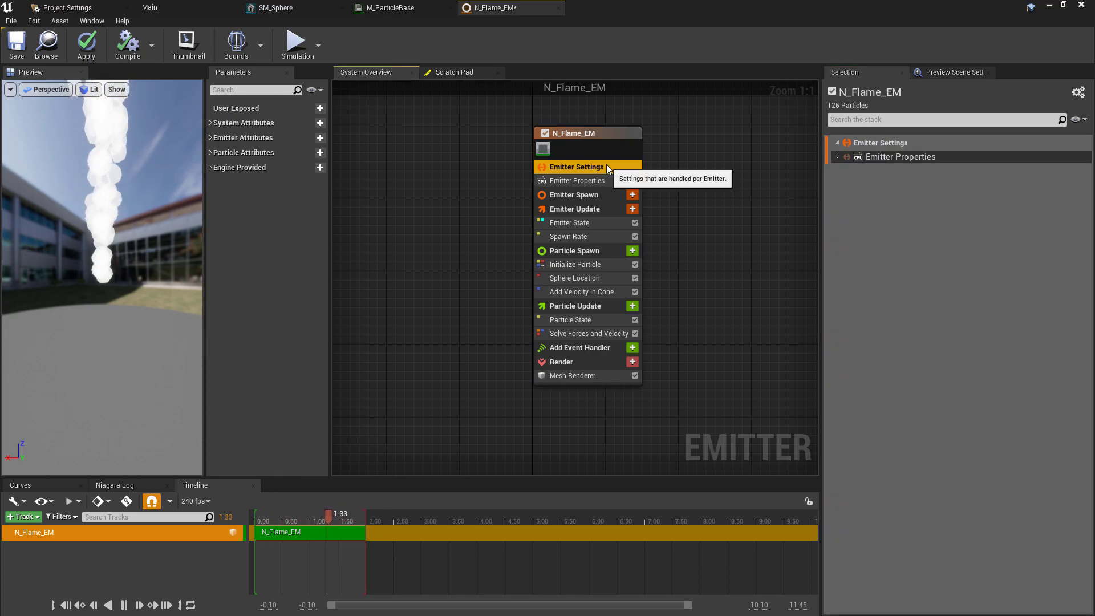
{"action": "left_click", "coordinate": [833, 160]}
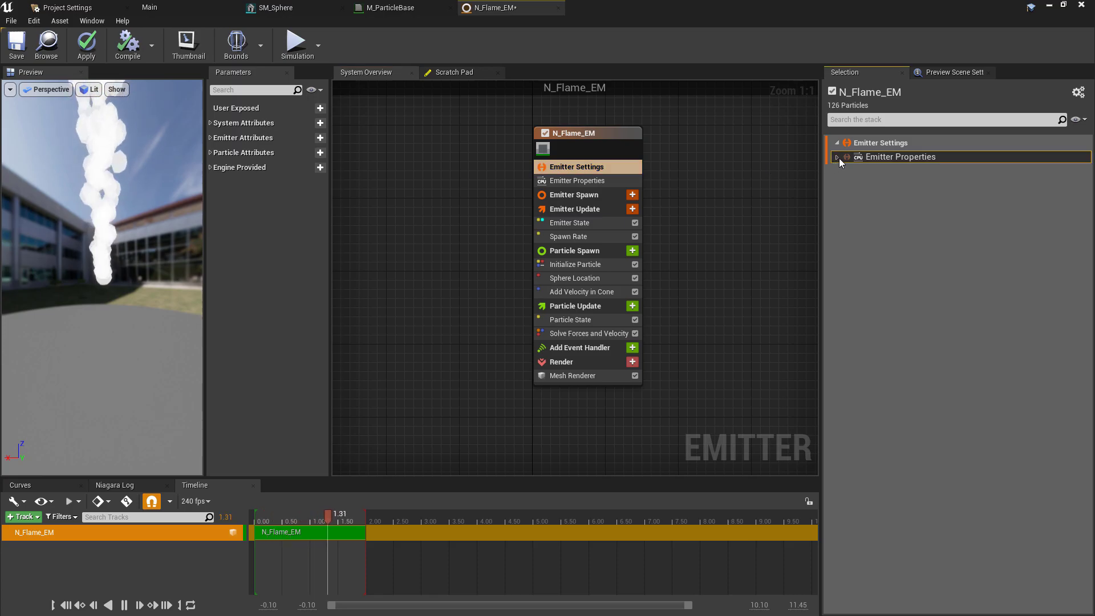
{"action": "left_click", "coordinate": [837, 158]}
{"action": "left_click", "coordinate": [586, 180]}
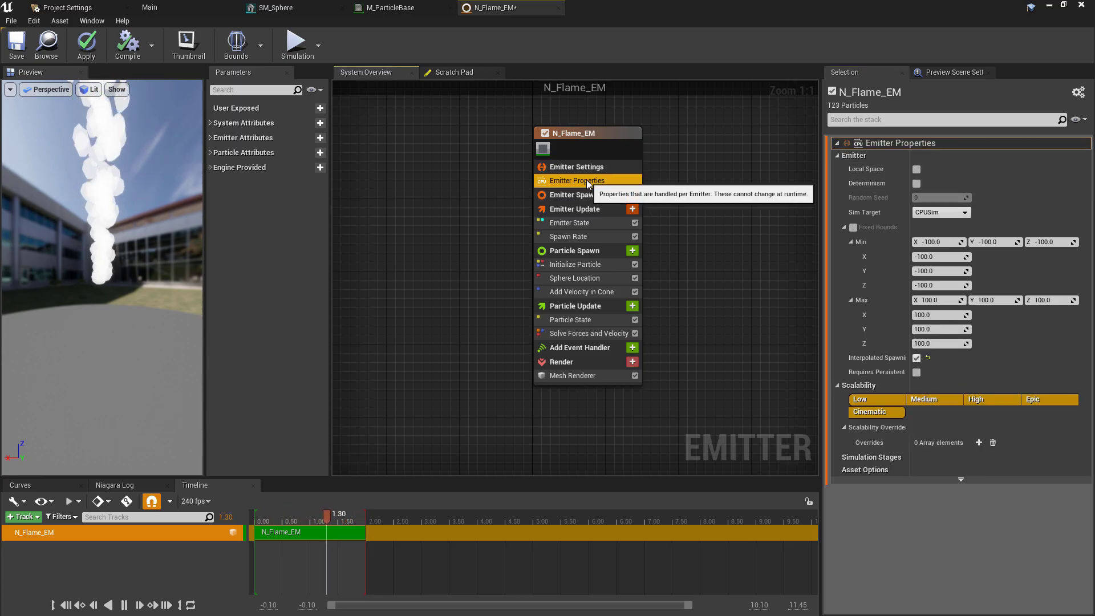
- Review the Emitter Spawn, Emitter Update, Particle Spawn and Particle Update modules
{"action": "left_click", "coordinate": [588, 194]}
{"action": "left_click", "coordinate": [593, 210]}
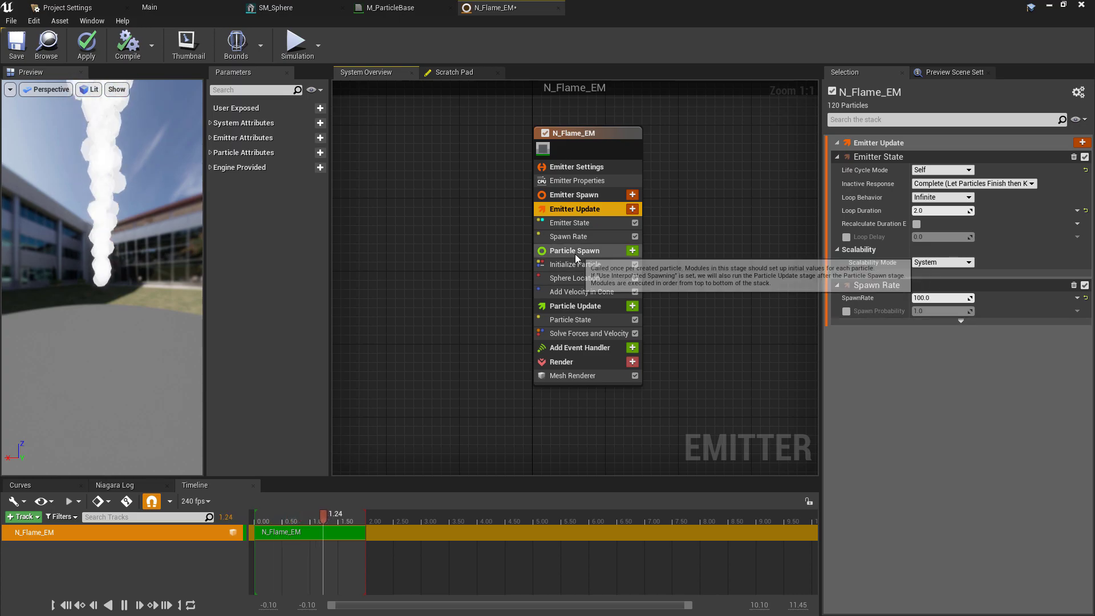
{"action": "left_click", "coordinate": [601, 251]}
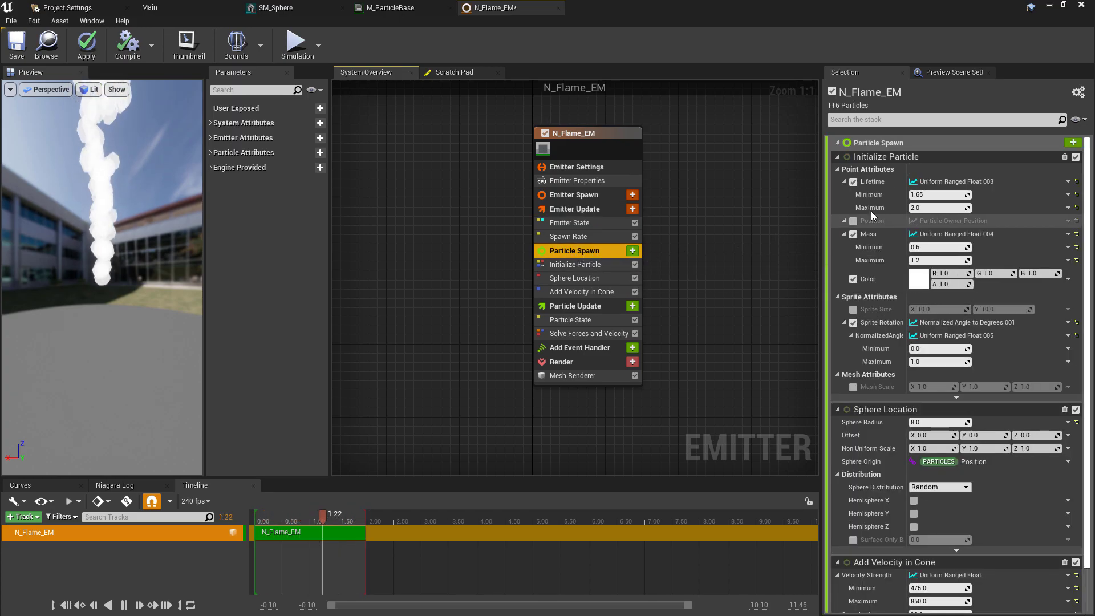
{"action": "scroll", "coordinate": [901, 209], "scroll_direction": "down", "scroll_amount": 3}
{"action": "scroll", "coordinate": [904, 213], "scroll_direction": "up", "scroll_amount": 3}
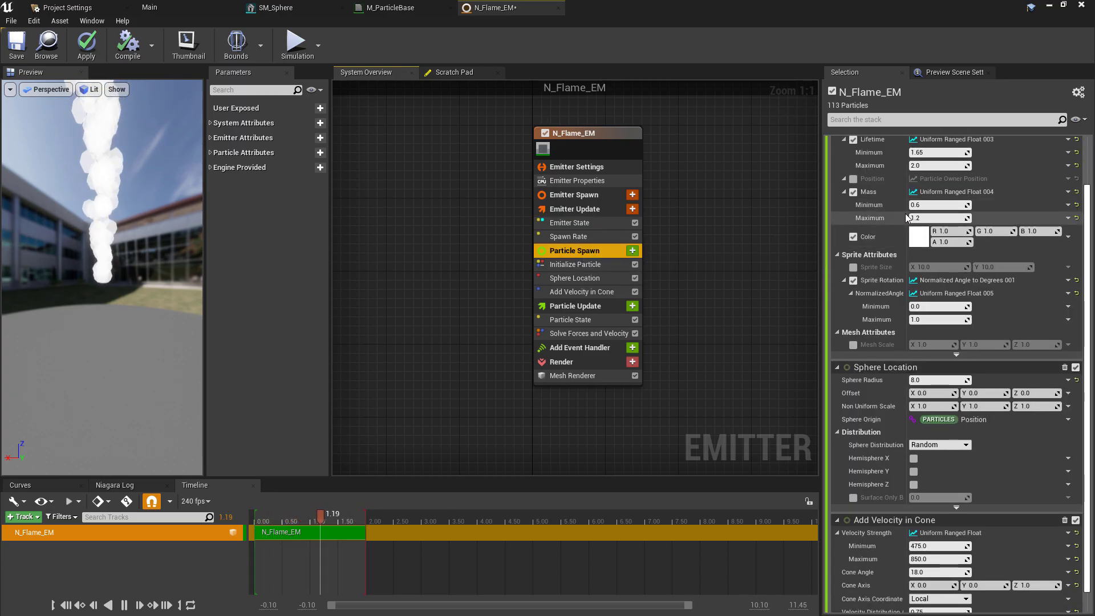
{"action": "left_click", "coordinate": [584, 307]}
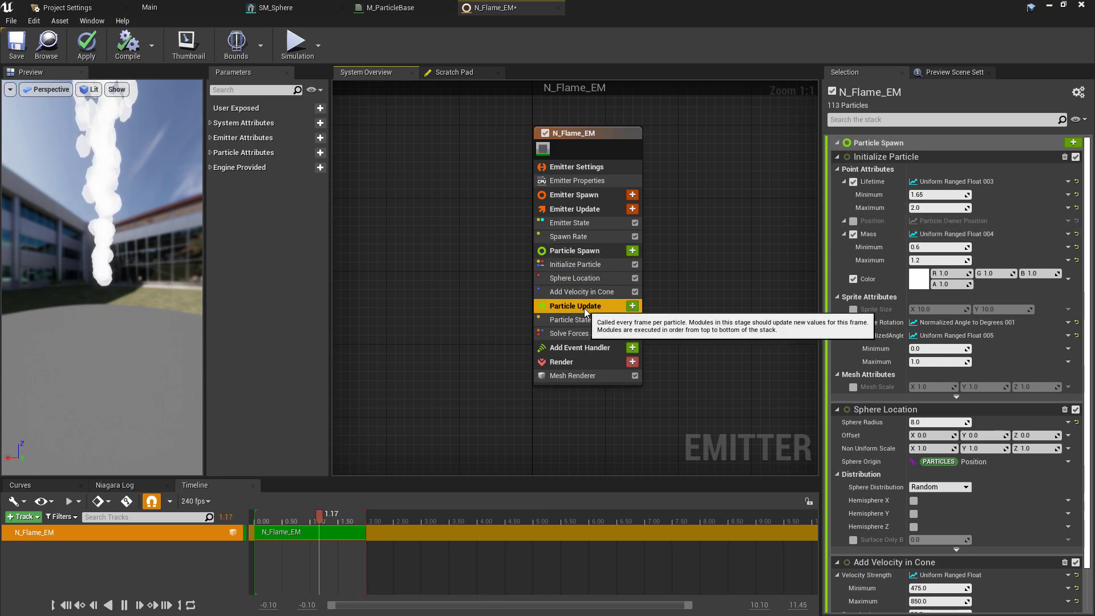
{"action": "left_click", "coordinate": [575, 250]}
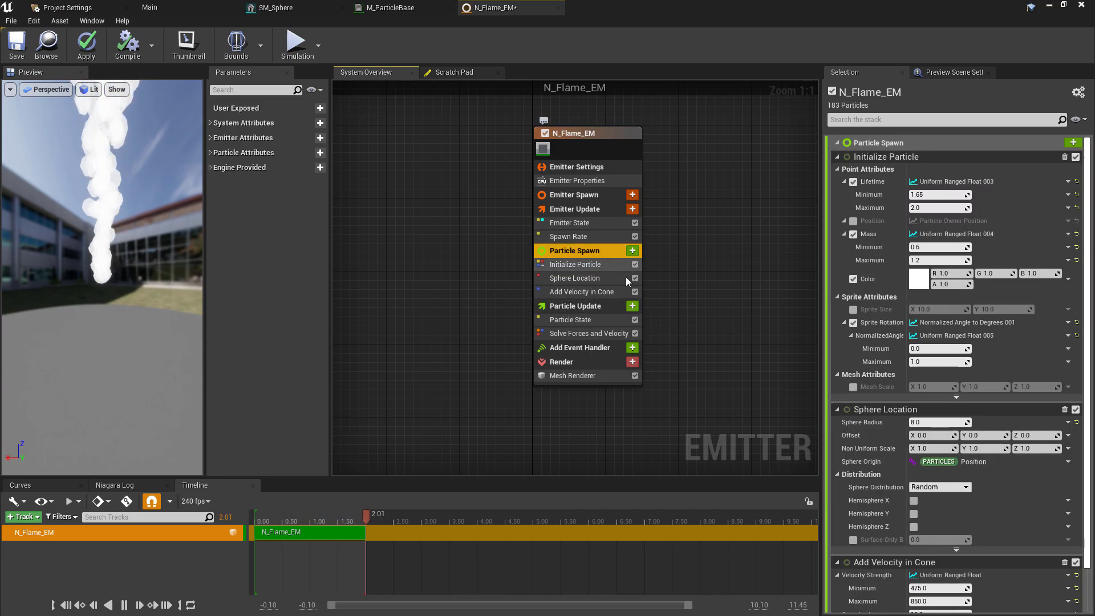
- Delete Add Velocity in Cone from Particle Spawn and check Sphere Location's settings
{"action": "left_click", "coordinate": [610, 291]}
{"action": "key", "text": "Delete"}
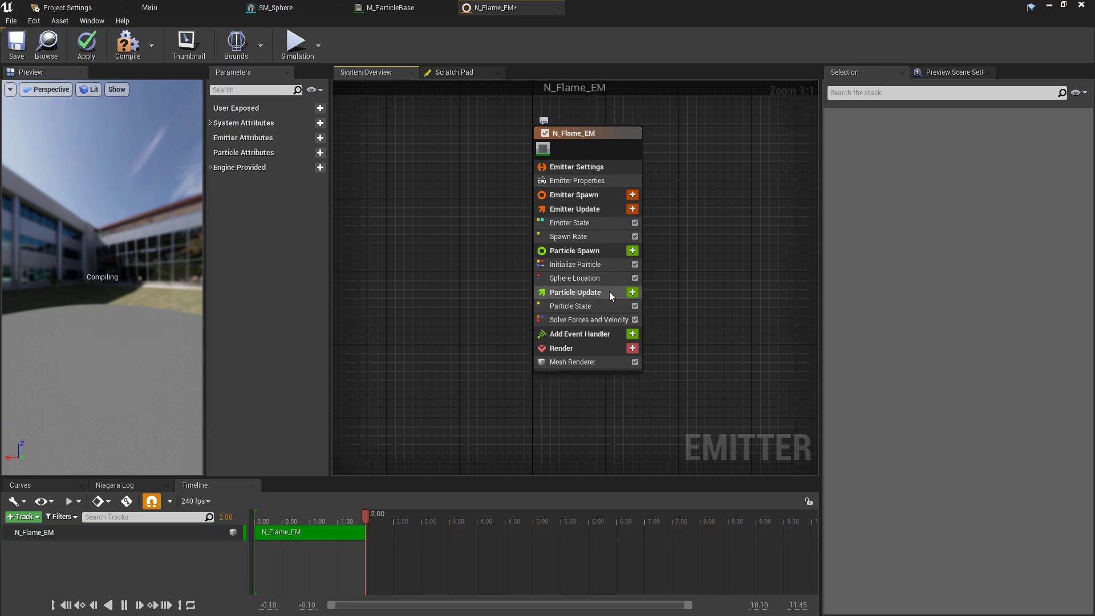
{"action": "left_click", "coordinate": [591, 252]}
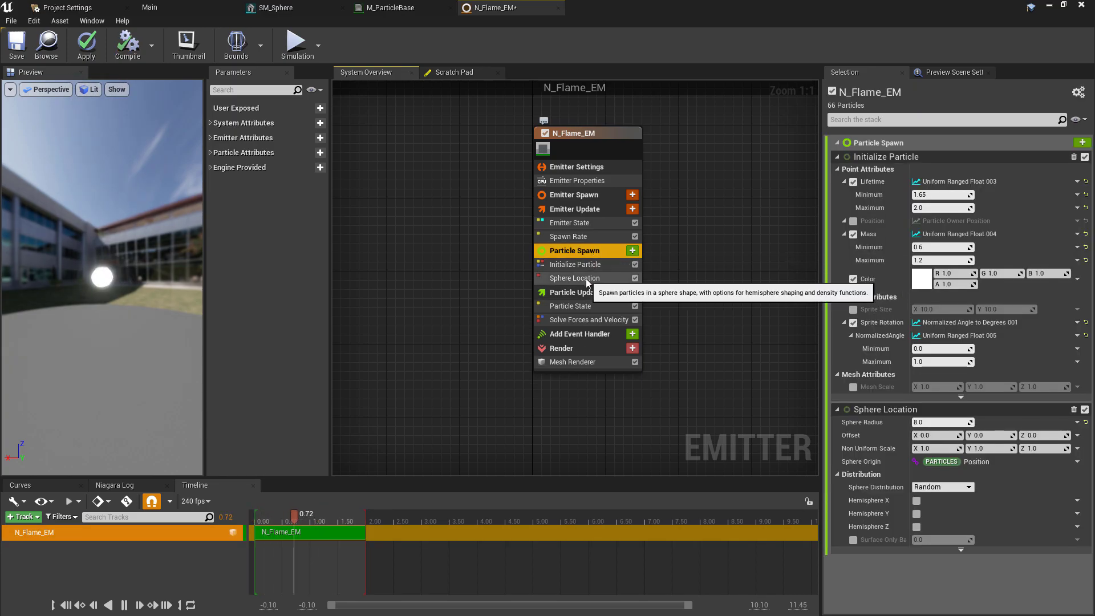
{"action": "left_click", "coordinate": [586, 278]}
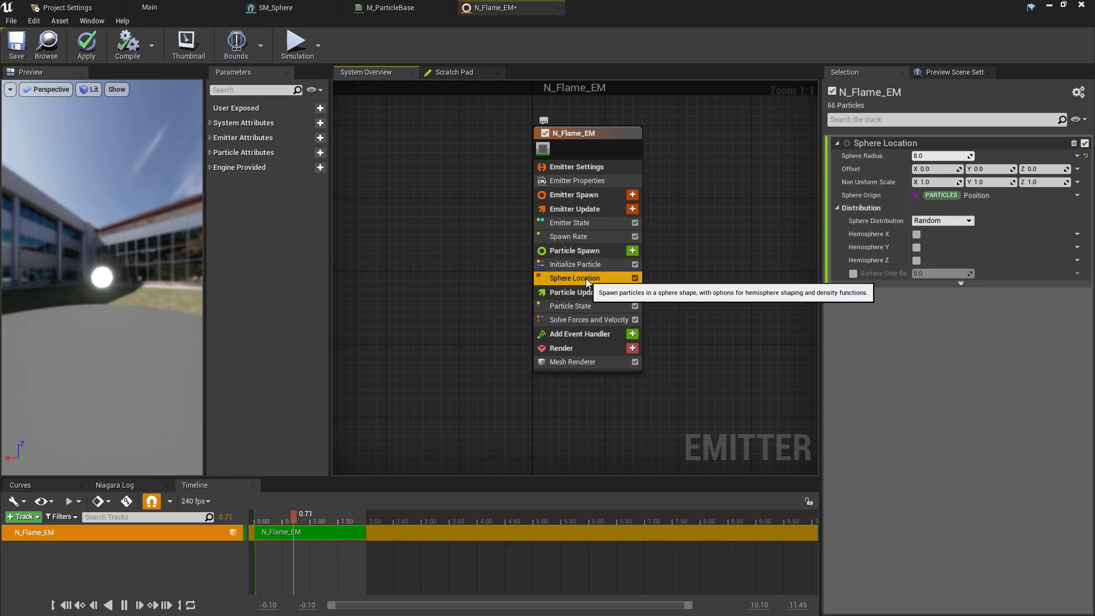
- Add an Add Velocity module to Particle Spawn set to Uniform Ranged Vector
{"action": "left_click", "coordinate": [632, 252]}
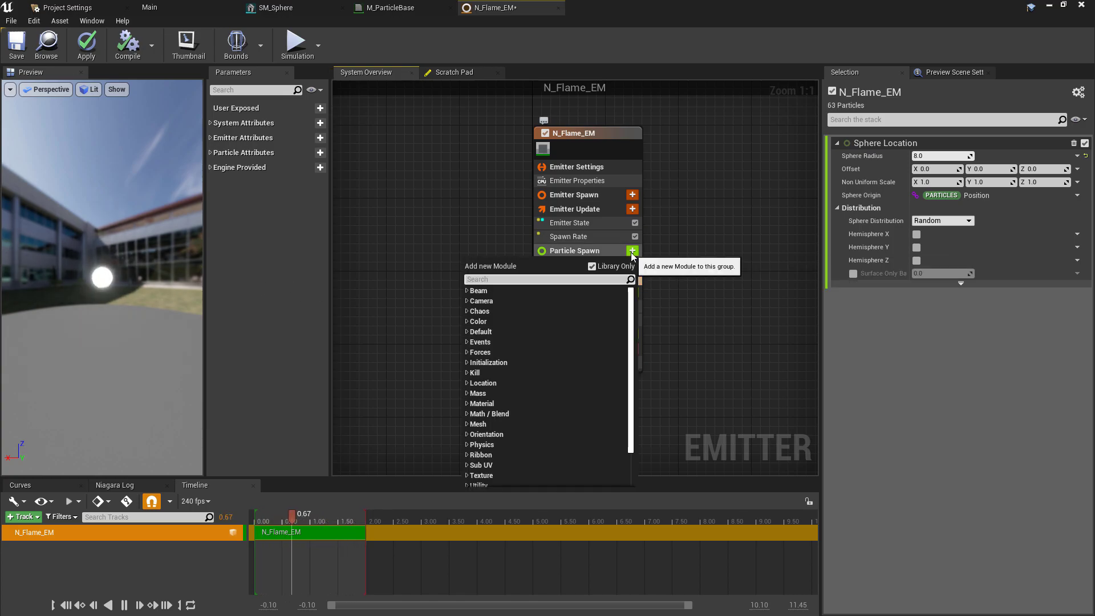
{"action": "type", "text": "add ve"}
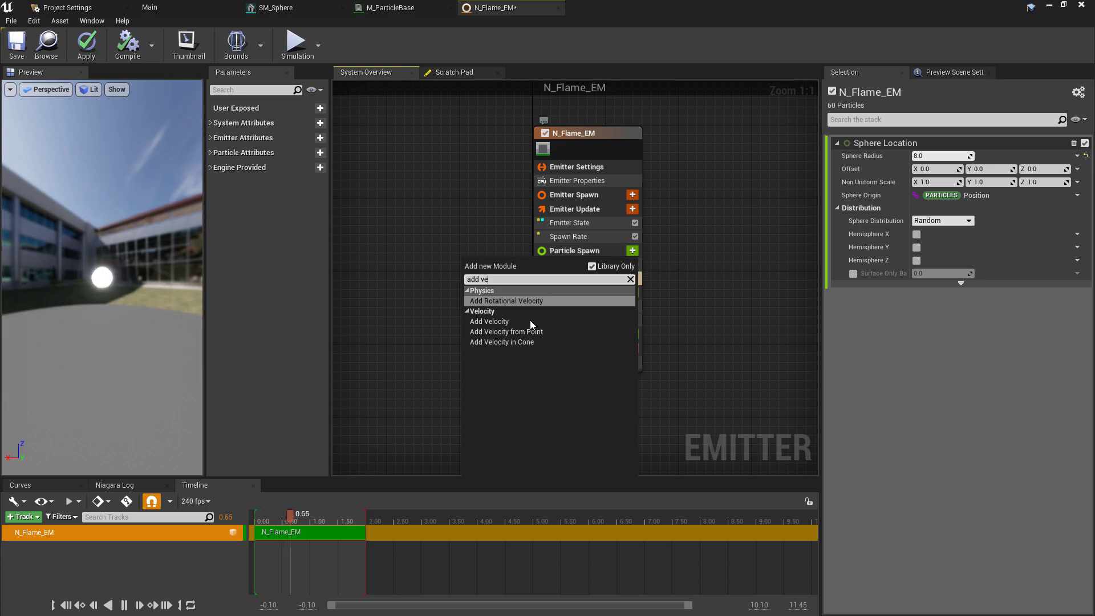
{"action": "left_click", "coordinate": [524, 322]}
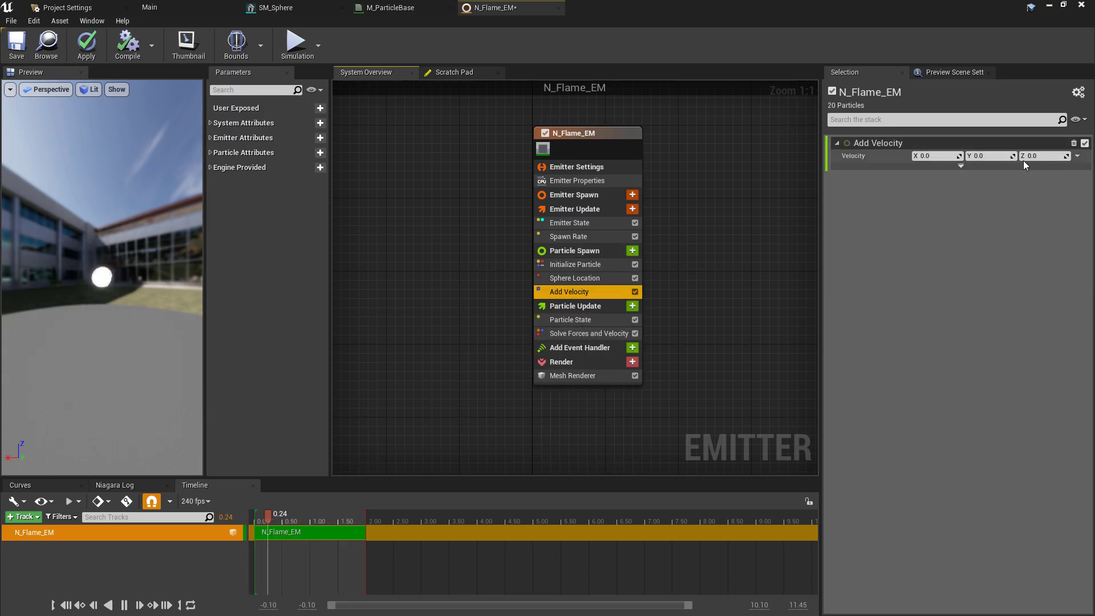
{"action": "left_click", "coordinate": [1078, 157]}
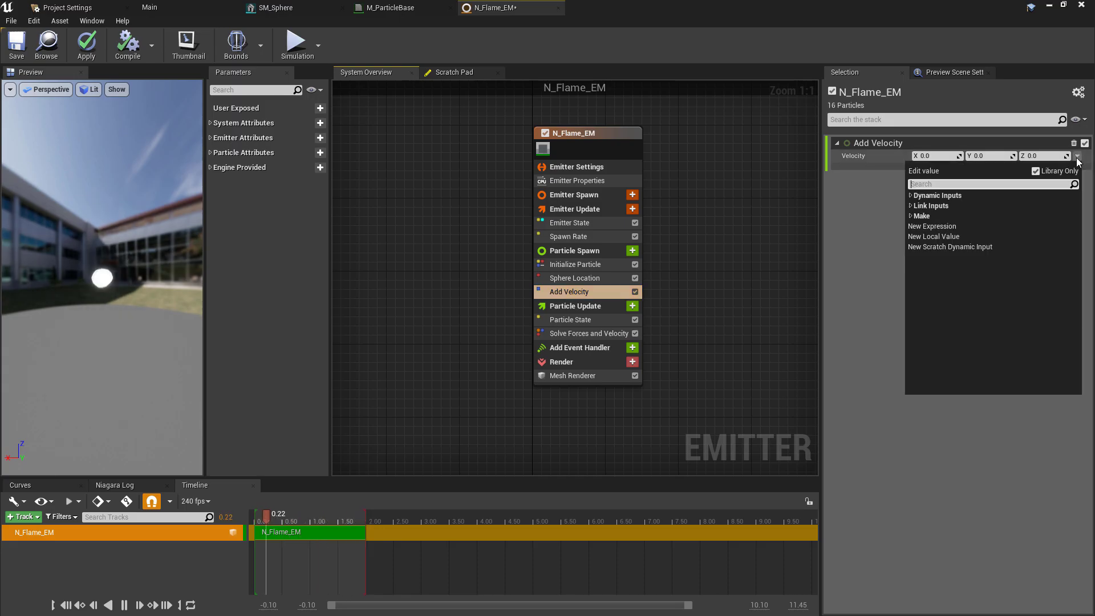
{"action": "type", "text": "uni"}
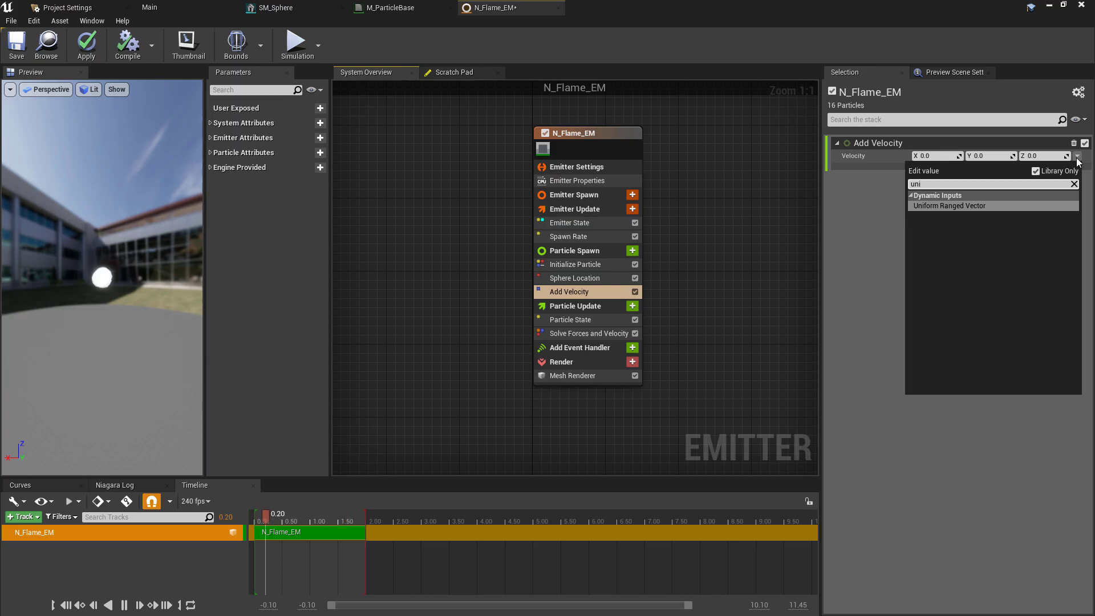
{"action": "left_click", "coordinate": [932, 206]}
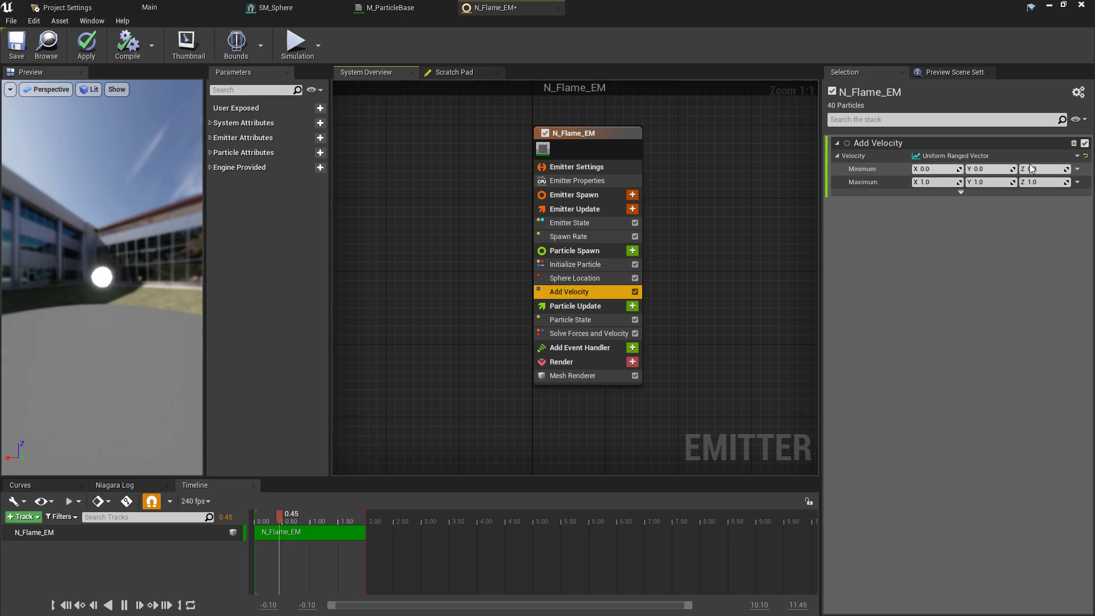
- Enter the maximum velocity with X and Y at 0 and an upward Z value
{"action": "left_click", "coordinate": [935, 182]}
{"action": "type", "text": "0"}
{"action": "key", "text": "Tab"}
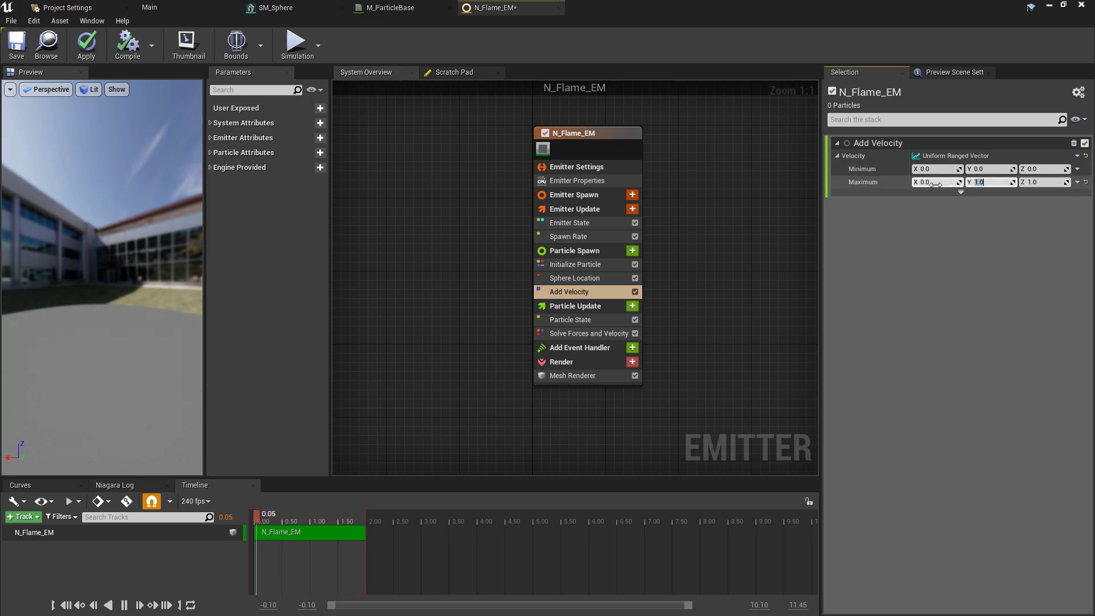
{"action": "type", "text": "0"}
{"action": "key", "text": "Tab"}
{"action": "key", "text": "Return"}
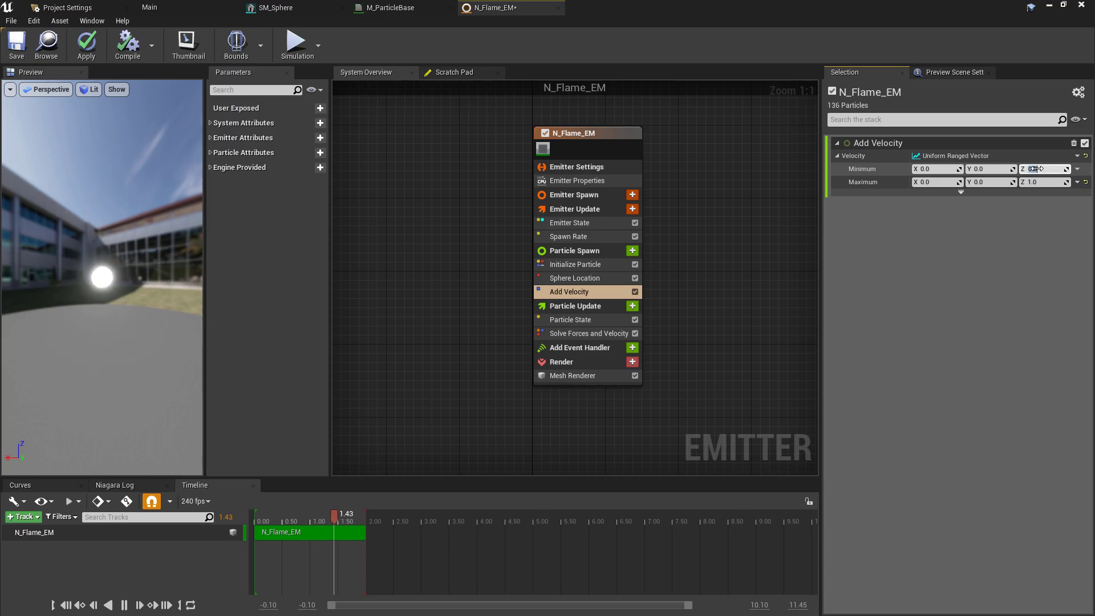
{"action": "type", "text": "250"}
{"action": "left_click", "coordinate": [1044, 182]}
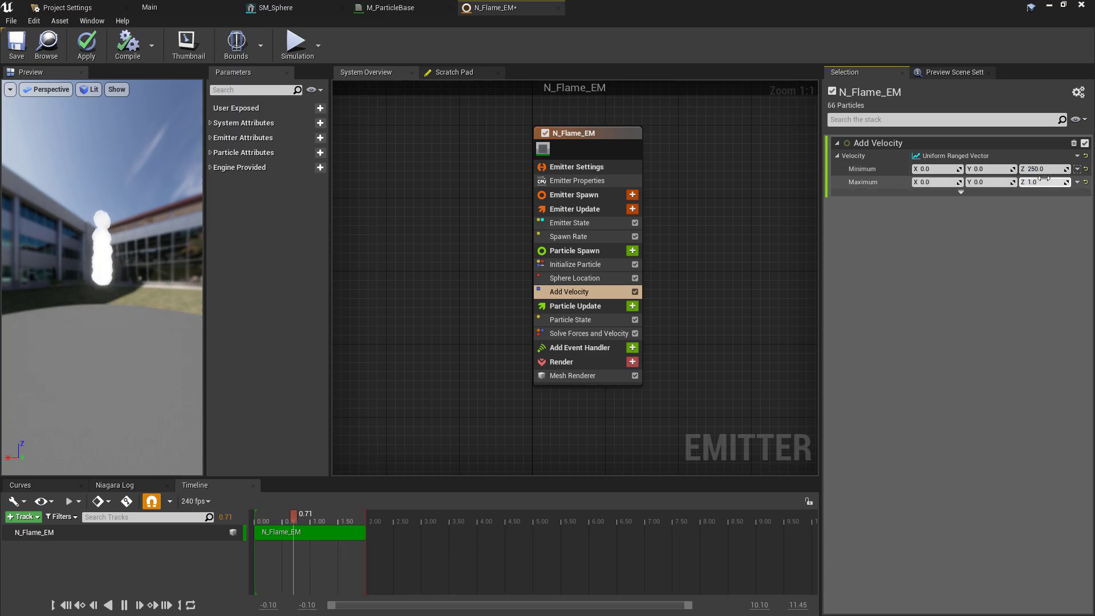
{"action": "type", "text": "200"}
{"action": "key", "text": "Return"}
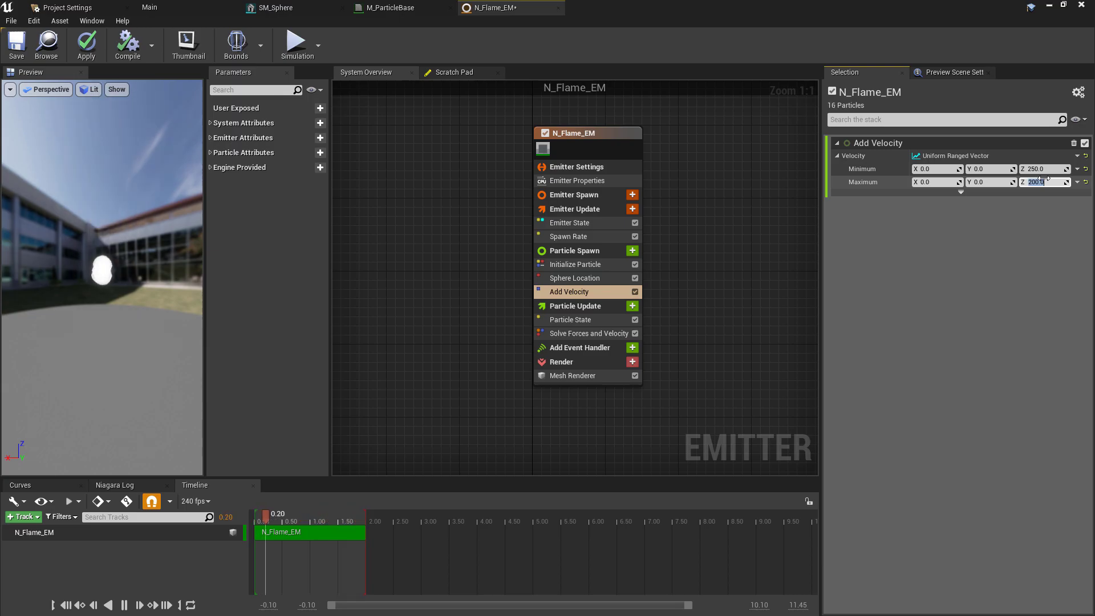
{"action": "left_click_drag", "start_coordinate": [144, 200], "coordinate": [109, 206]}
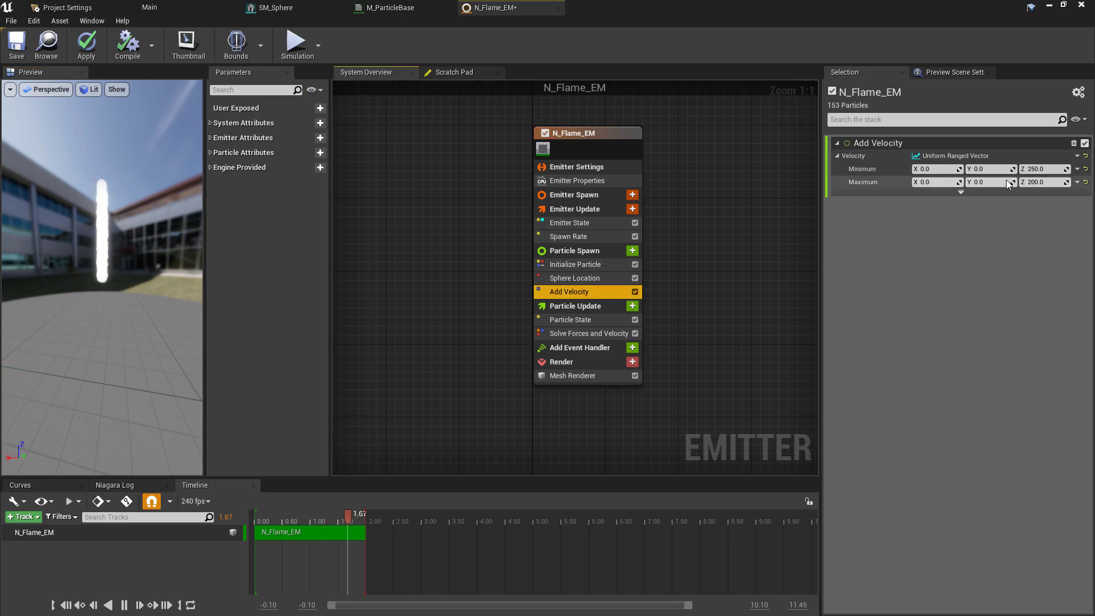
- Set the minimum Z to 200 so upward velocity ranges from 200 to 250
{"action": "left_click", "coordinate": [1048, 169]}
{"action": "type", "text": "200"}
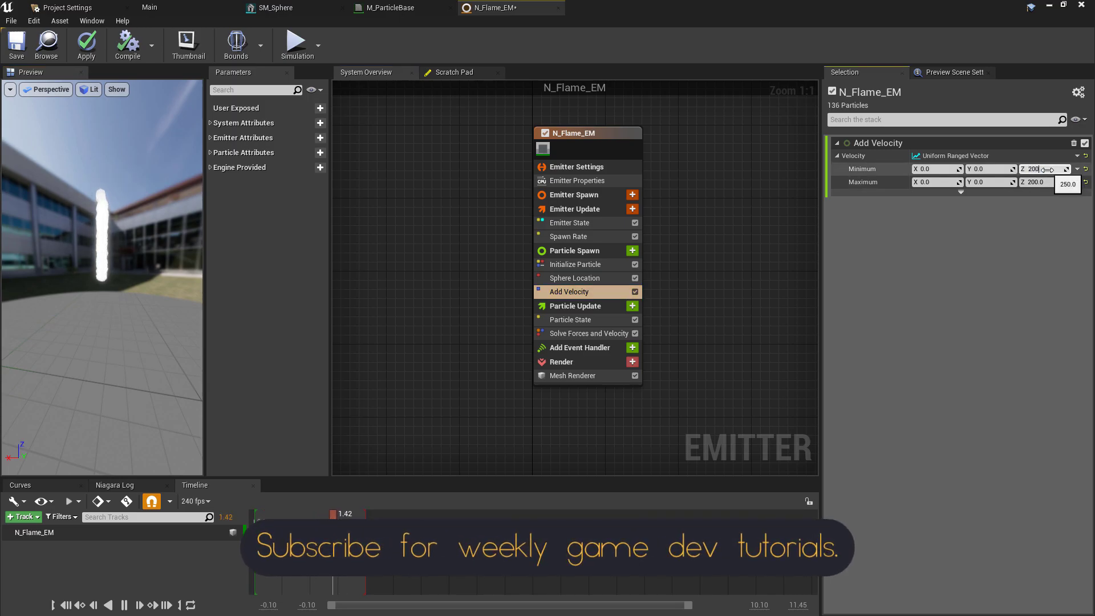
{"action": "key", "text": "Return"}
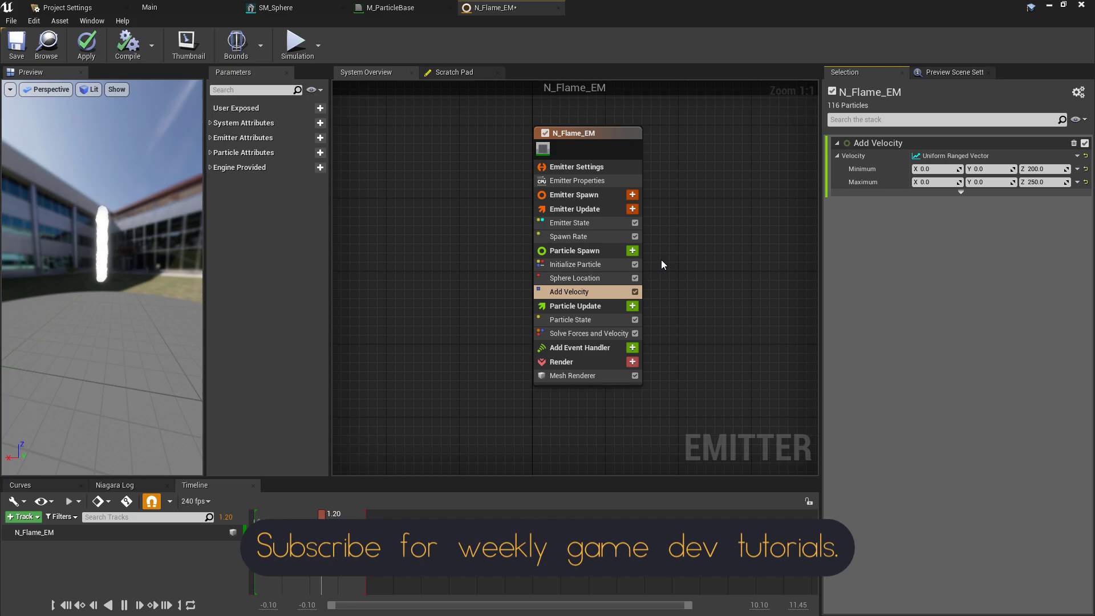
{"action": "left_click", "coordinate": [596, 305]}
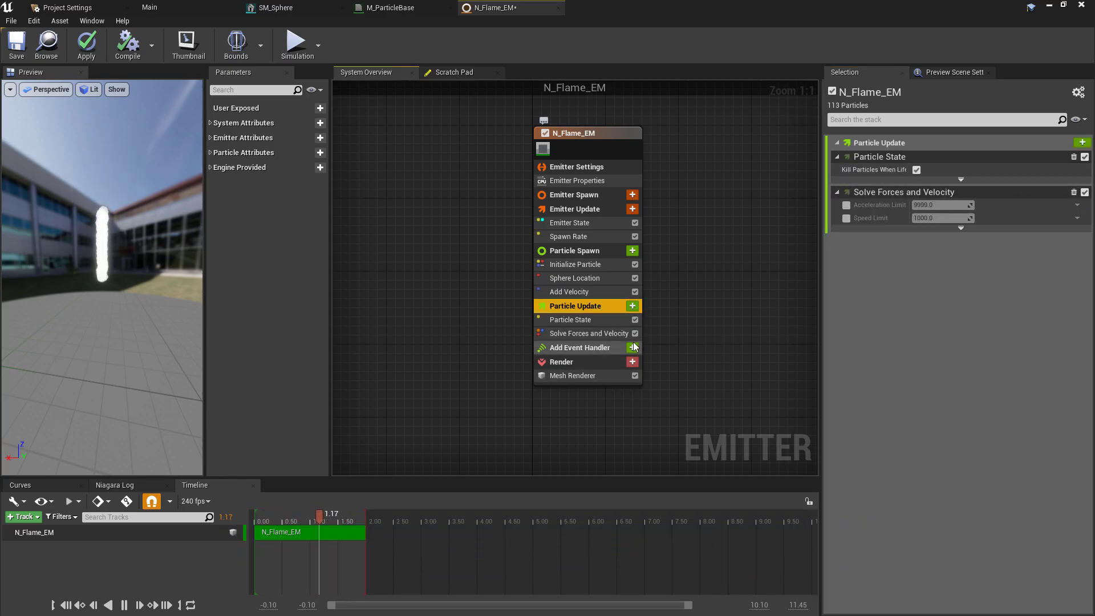
- Add a Scale Mesh Size module to Particle Update and drive its Scale Factor with Scale Float by Curve
{"action": "left_click", "coordinate": [634, 308]}
{"action": "type", "text": "sca"}
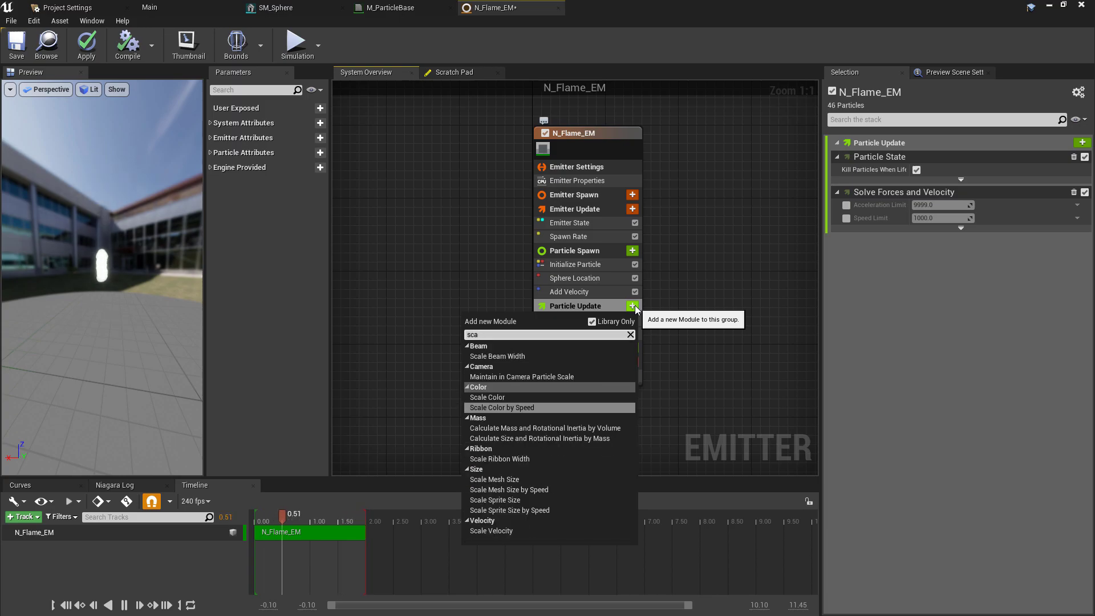
{"action": "type", "text": "le"}
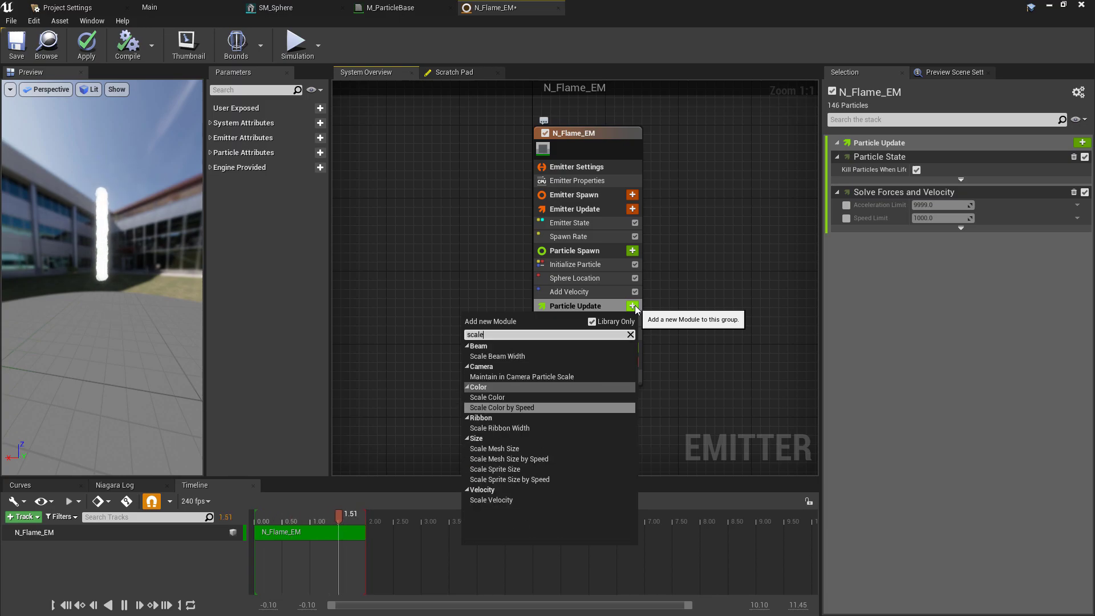
{"action": "left_click", "coordinate": [531, 447]}
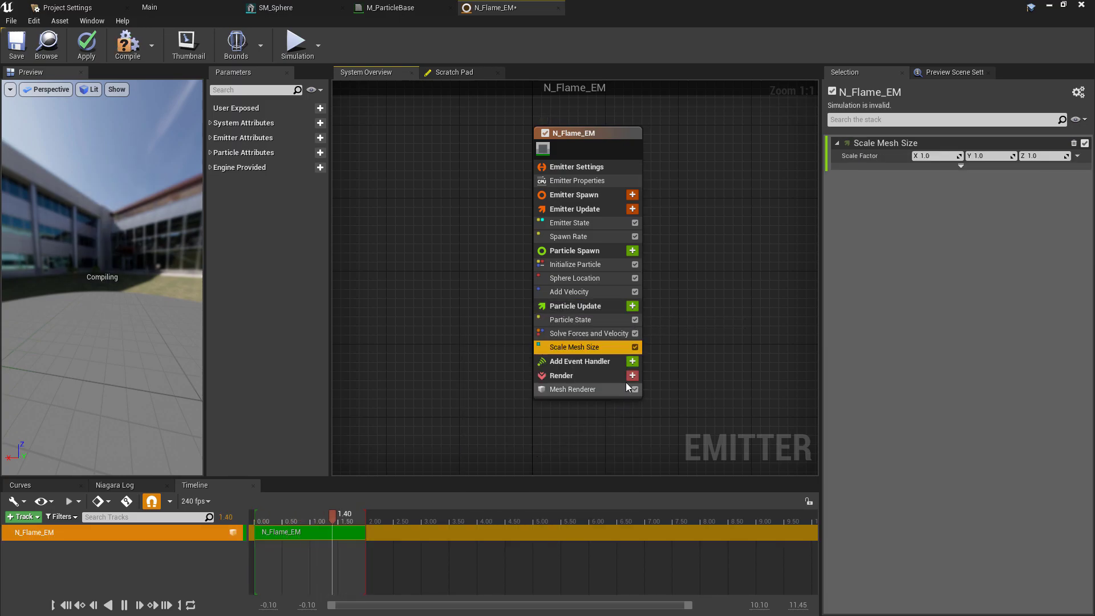
{"action": "left_click", "coordinate": [931, 155]}
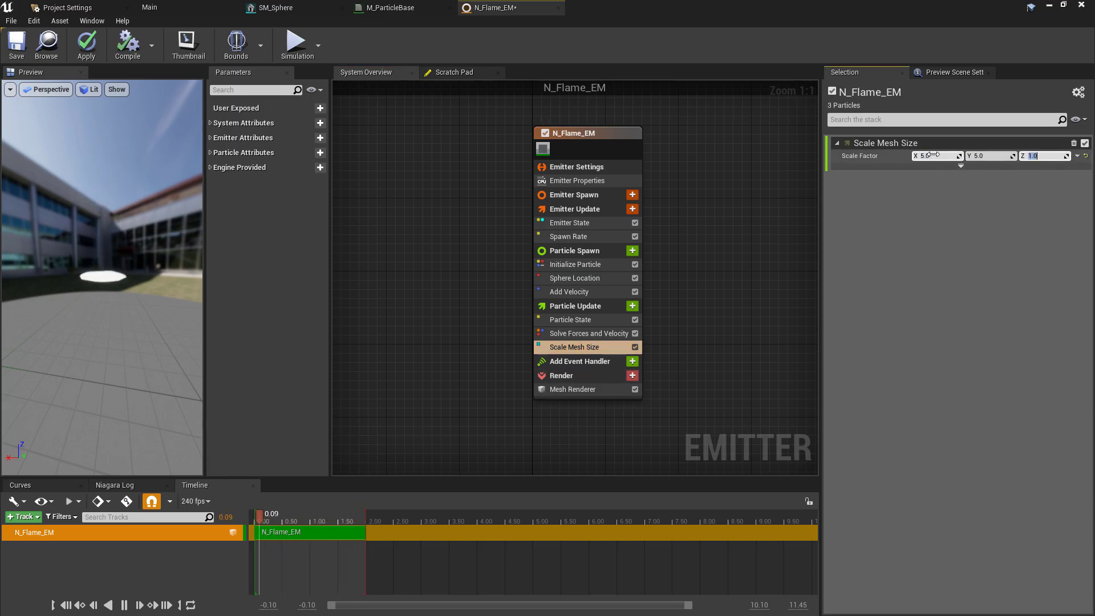
{"action": "left_click", "coordinate": [1076, 155]}
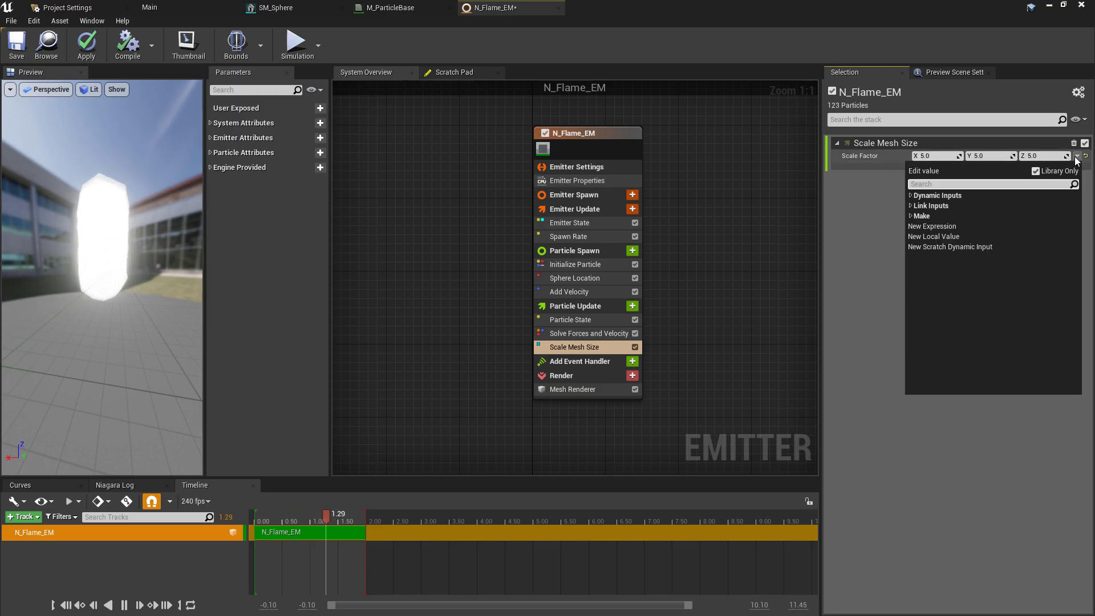
{"action": "type", "text": "curve"}
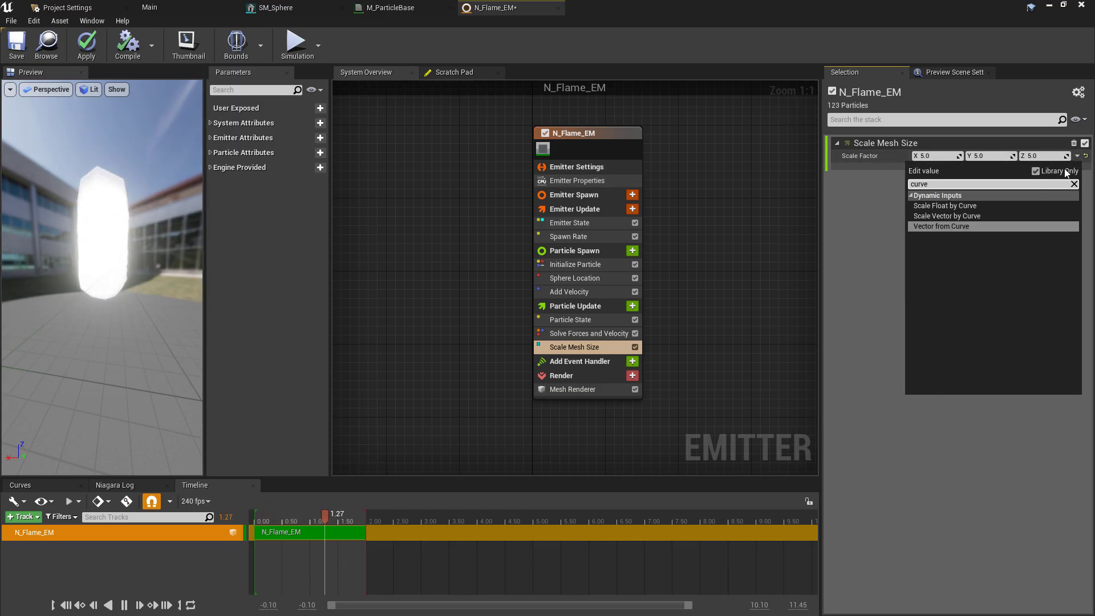
{"action": "left_click", "coordinate": [973, 207]}
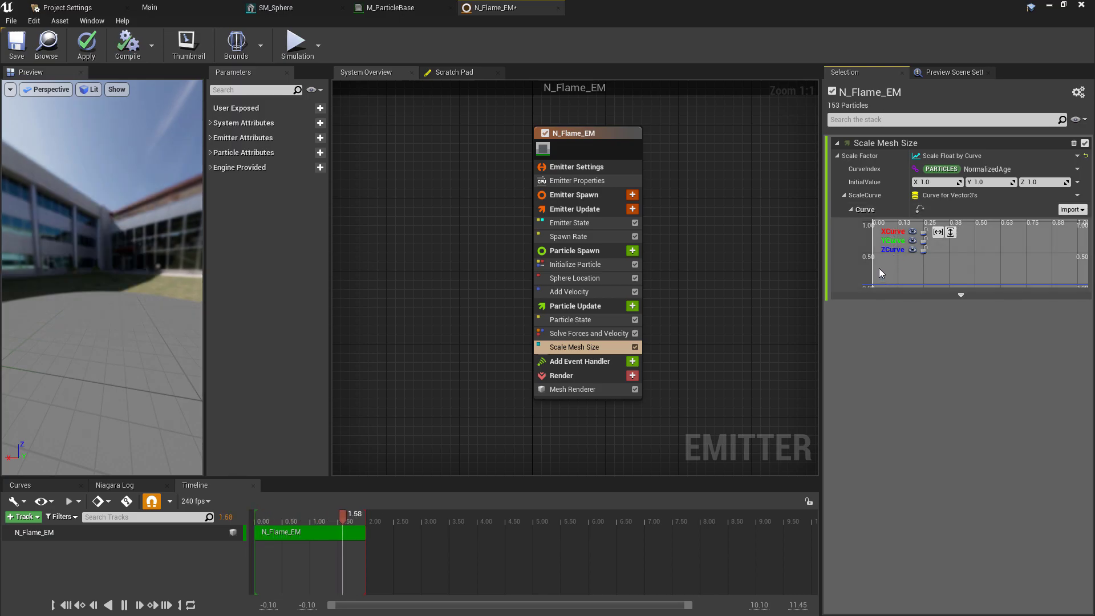
- Add a scale curve key with value 5.0 and a second key at time 1.0 with value 0.0
{"action": "double_click", "coordinate": [879, 284]}
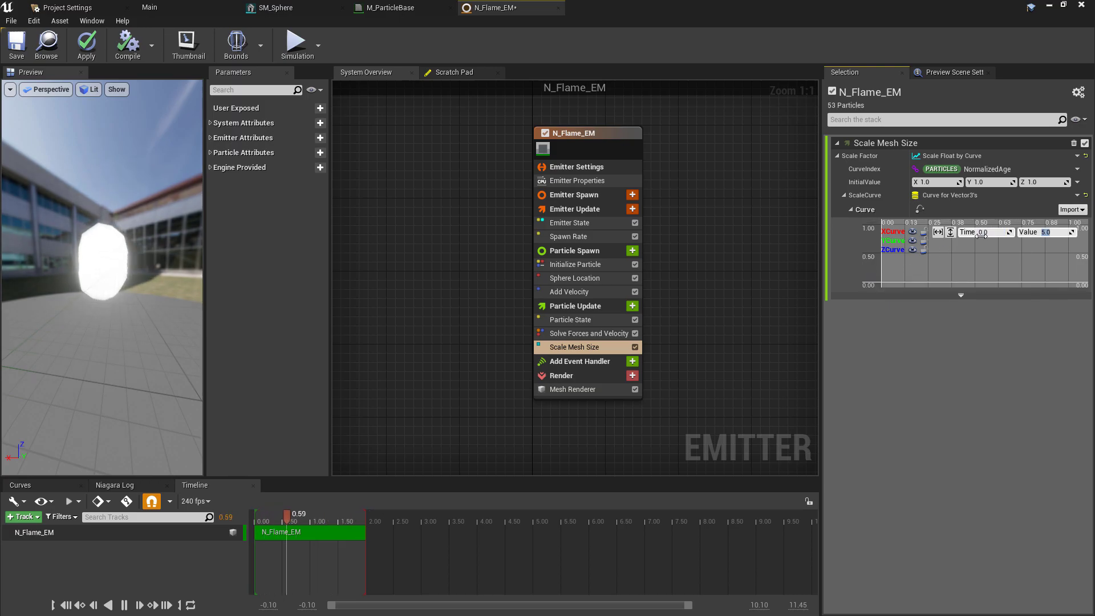
{"action": "key", "text": "Return"}
{"action": "left_click", "coordinate": [950, 232]}
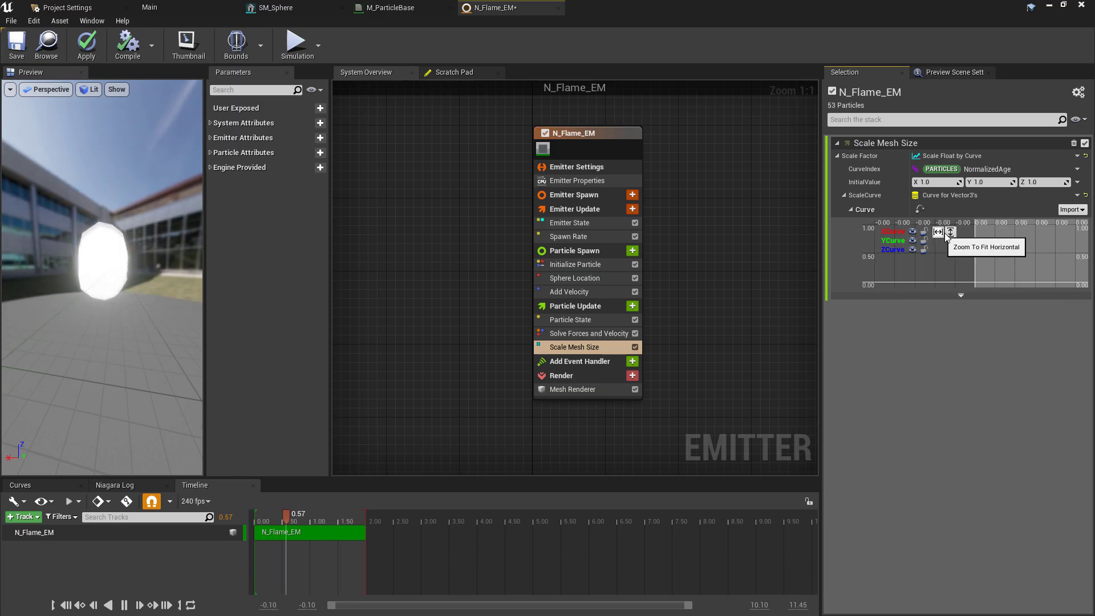
{"action": "double_click", "coordinate": [1038, 262]}
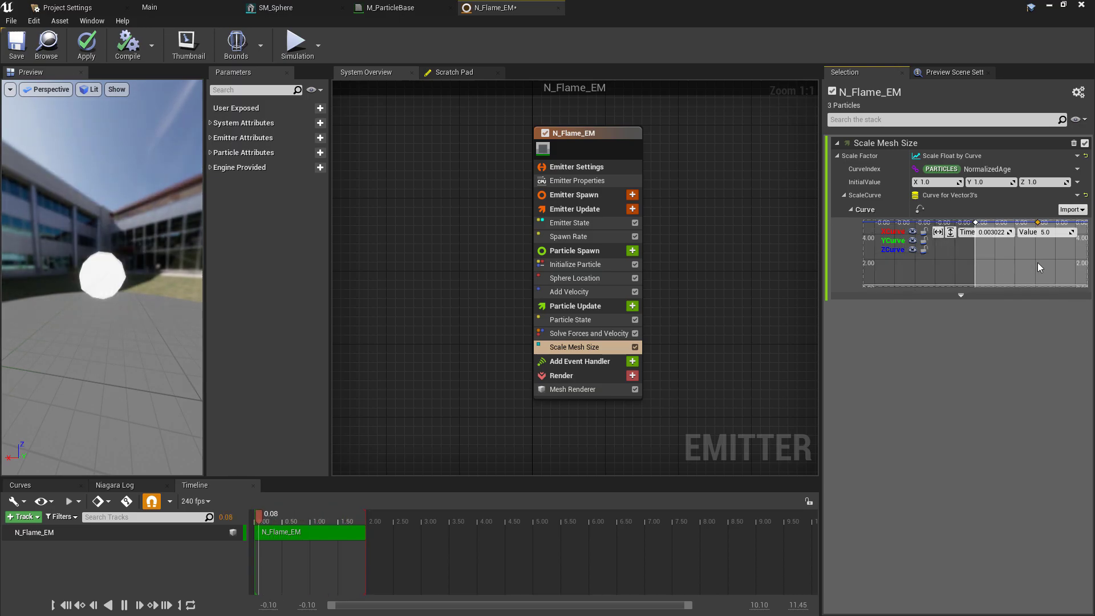
{"action": "left_click", "coordinate": [995, 234]}
{"action": "type", "text": "1"}
{"action": "key", "text": "Tab"}
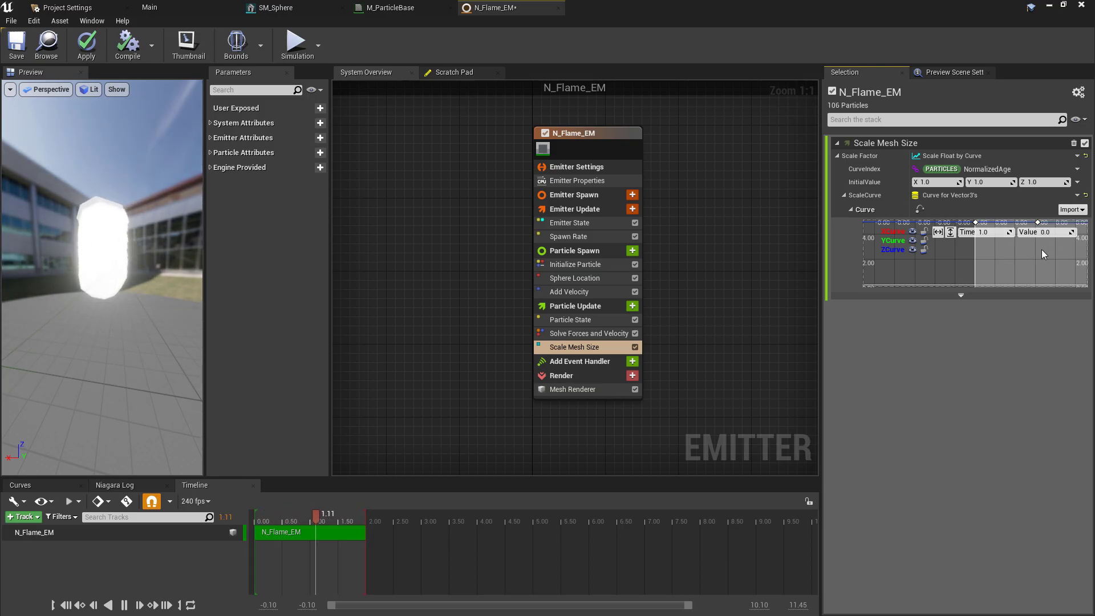
{"action": "left_click", "coordinate": [1041, 248]}
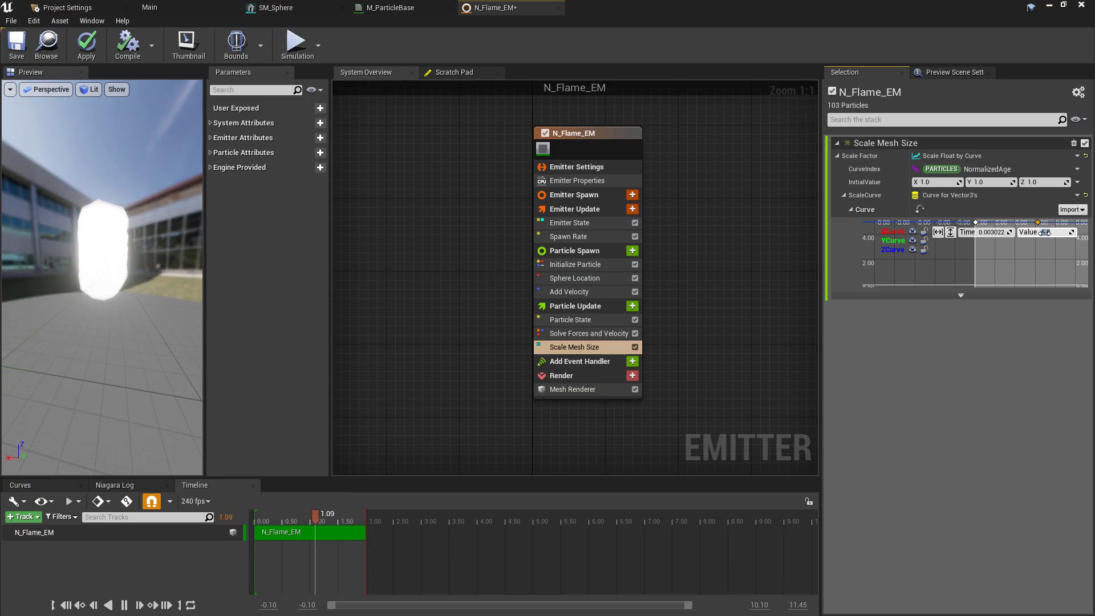
{"action": "type", "text": "0"}
{"action": "key", "text": "Return"}
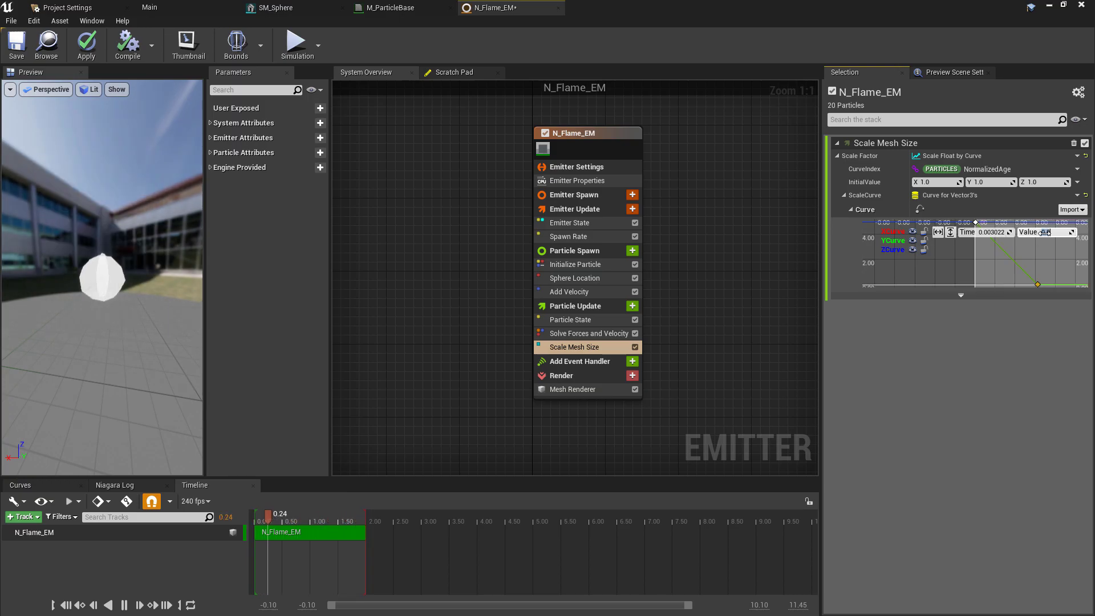
{"action": "left_click", "coordinate": [1027, 264]}
- Undo the last key edits and re-set the end key to time 1.0, value 0.0
{"action": "key", "text": "ctrl+z"}
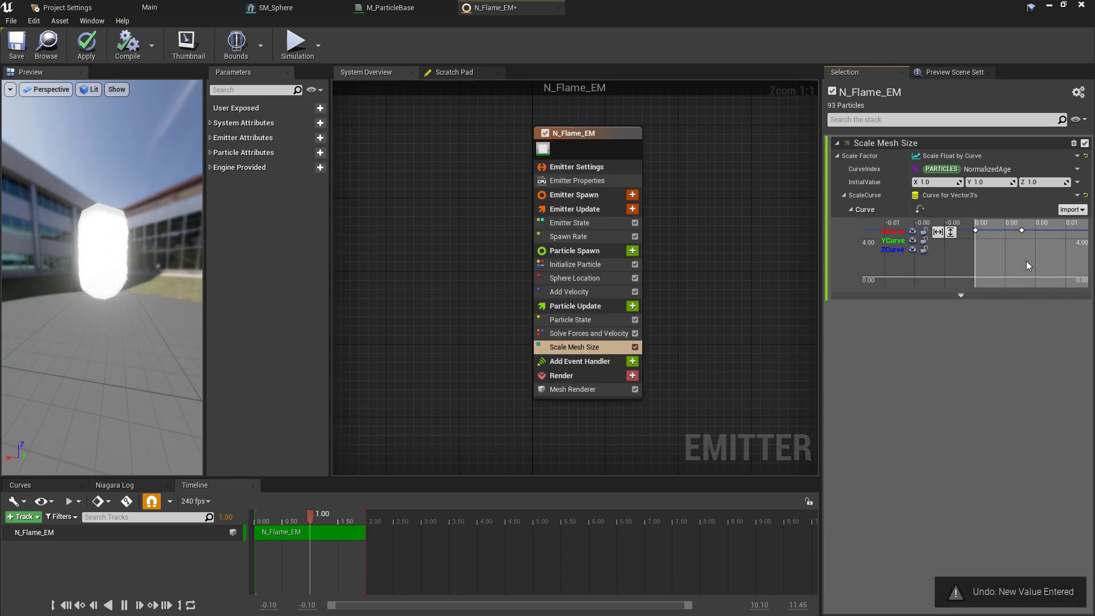
{"action": "key", "text": "ctrl+z"}
{"action": "key", "text": "ctrl+z"}
{"action": "left_click_drag", "start_coordinate": [1039, 249], "coordinate": [1001, 220]}
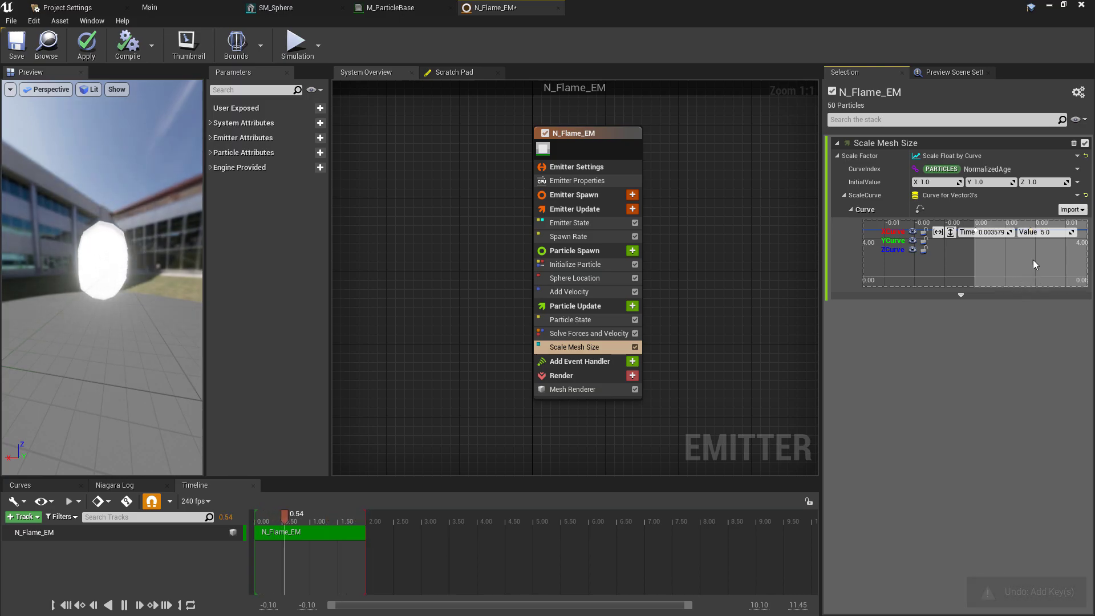
{"action": "scroll", "coordinate": [1032, 258], "scroll_direction": "down", "scroll_amount": 1}
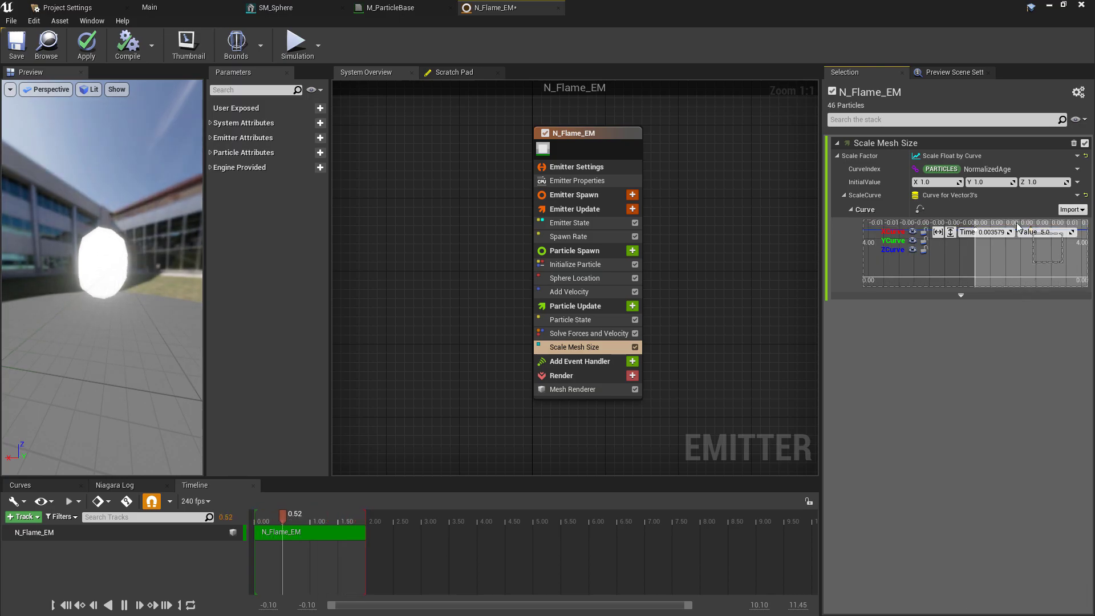
{"action": "scroll", "coordinate": [1015, 251], "scroll_direction": "down", "scroll_amount": 1}
{"action": "left_click", "coordinate": [992, 232]}
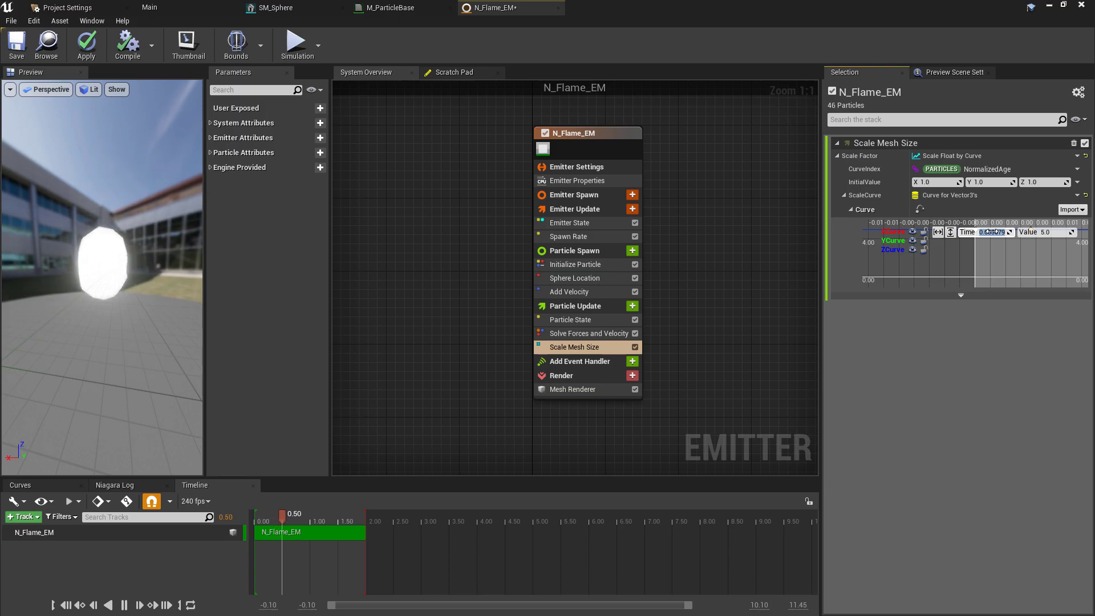
{"action": "type", "text": "1.6"}
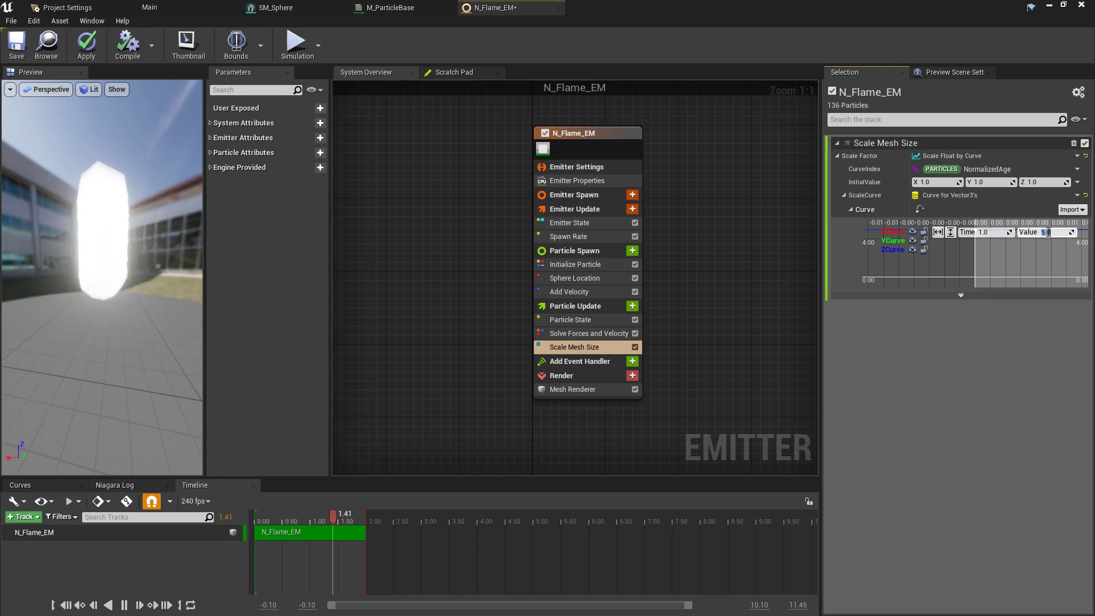
{"action": "type", "text": "0"}
{"action": "key", "text": "Return"}
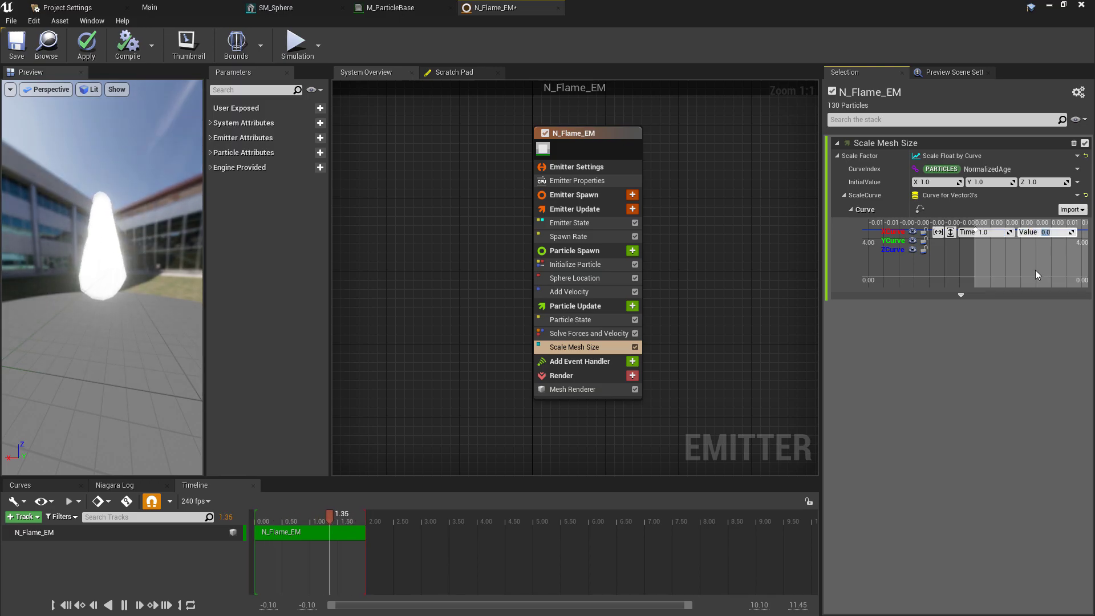
{"action": "left_click", "coordinate": [1035, 270]}
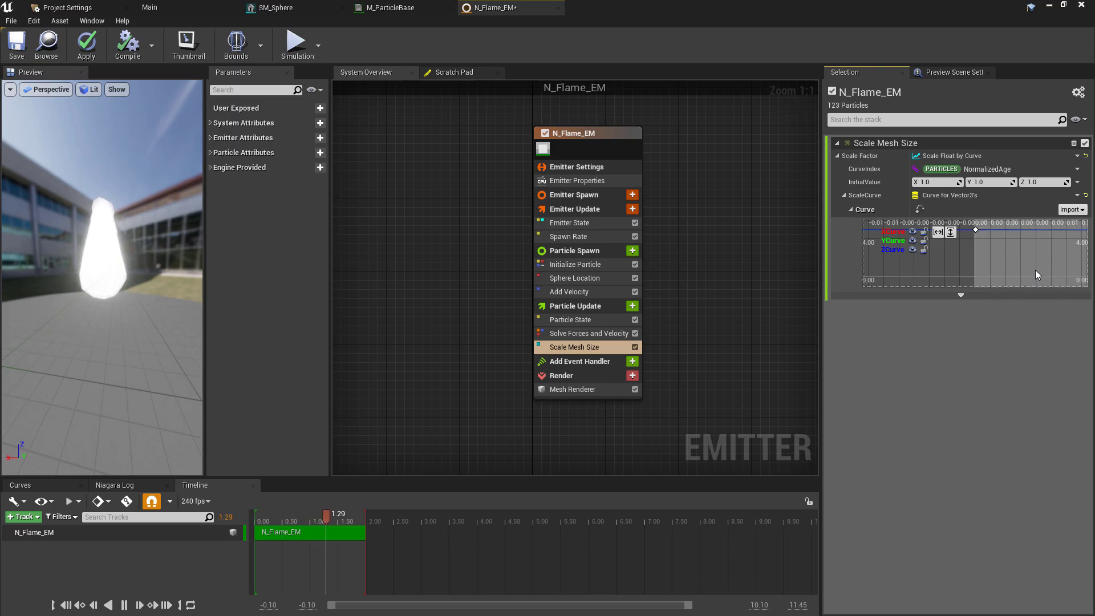
- Fit and enlarge the scale curve graph, then give the starting key Auto interpolation
{"action": "scroll", "coordinate": [1041, 260], "scroll_direction": "down", "scroll_amount": 3}
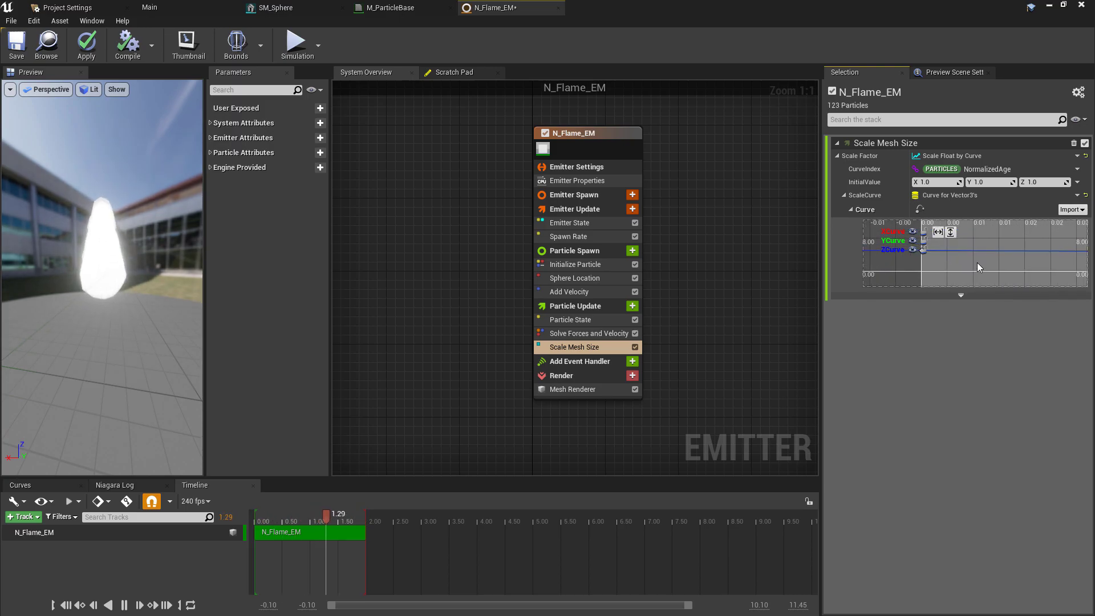
{"action": "left_click", "coordinate": [937, 232]}
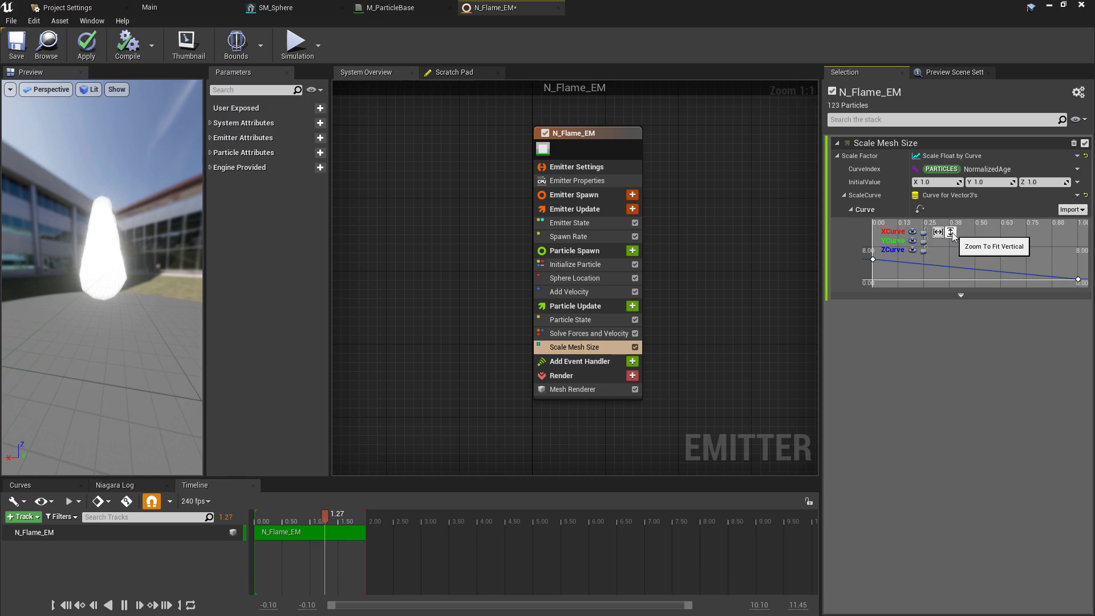
{"action": "scroll", "coordinate": [970, 257], "scroll_direction": "down", "scroll_amount": 2}
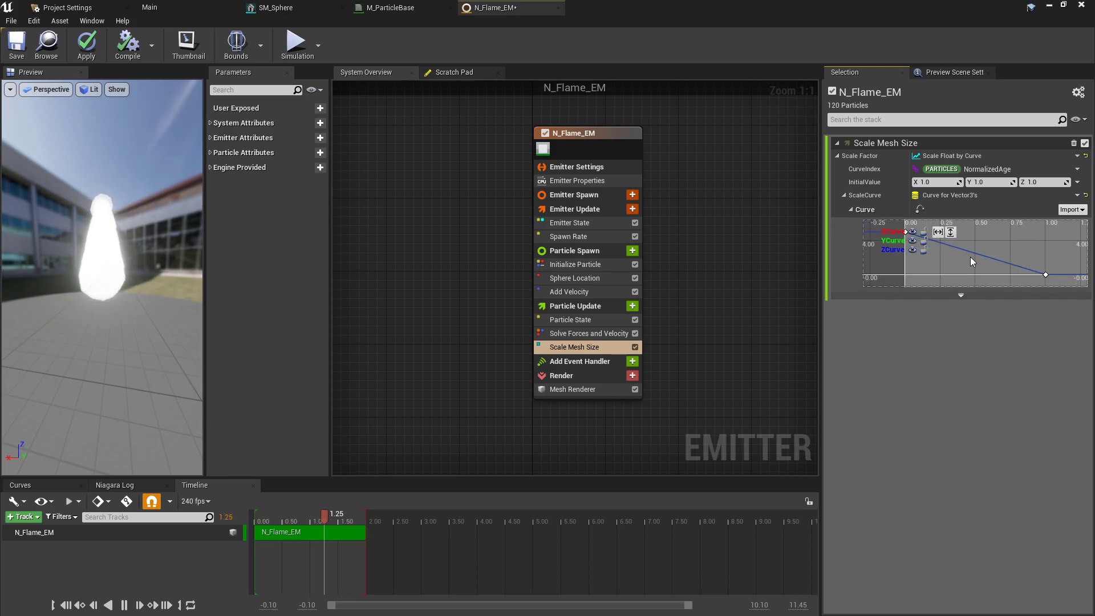
{"action": "scroll", "coordinate": [989, 267], "scroll_direction": "down", "scroll_amount": 2}
{"action": "scroll", "coordinate": [989, 267], "scroll_direction": "down", "scroll_amount": 2}
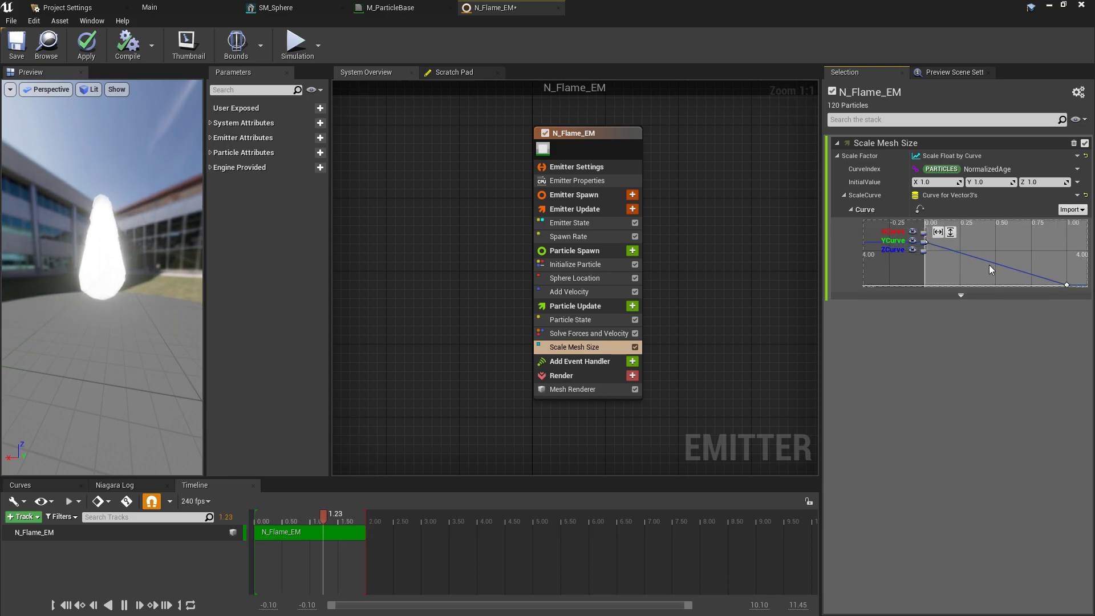
{"action": "scroll", "coordinate": [994, 264], "scroll_direction": "down", "scroll_amount": 2}
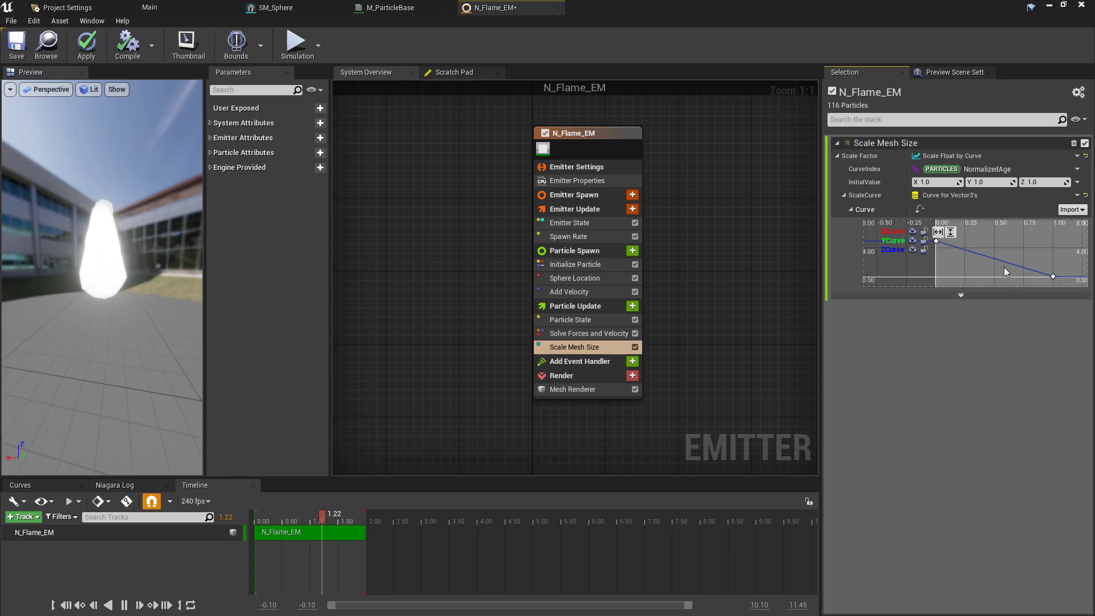
{"action": "left_click_drag", "start_coordinate": [1061, 281], "coordinate": [970, 258]}
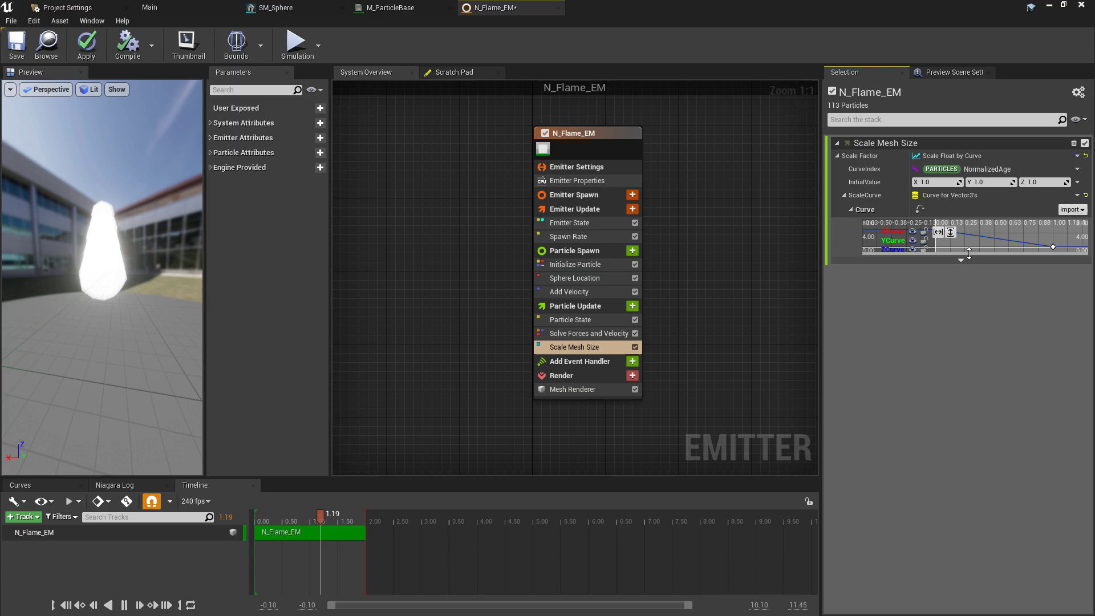
{"action": "left_click_drag", "start_coordinate": [1034, 286], "coordinate": [1034, 317]}
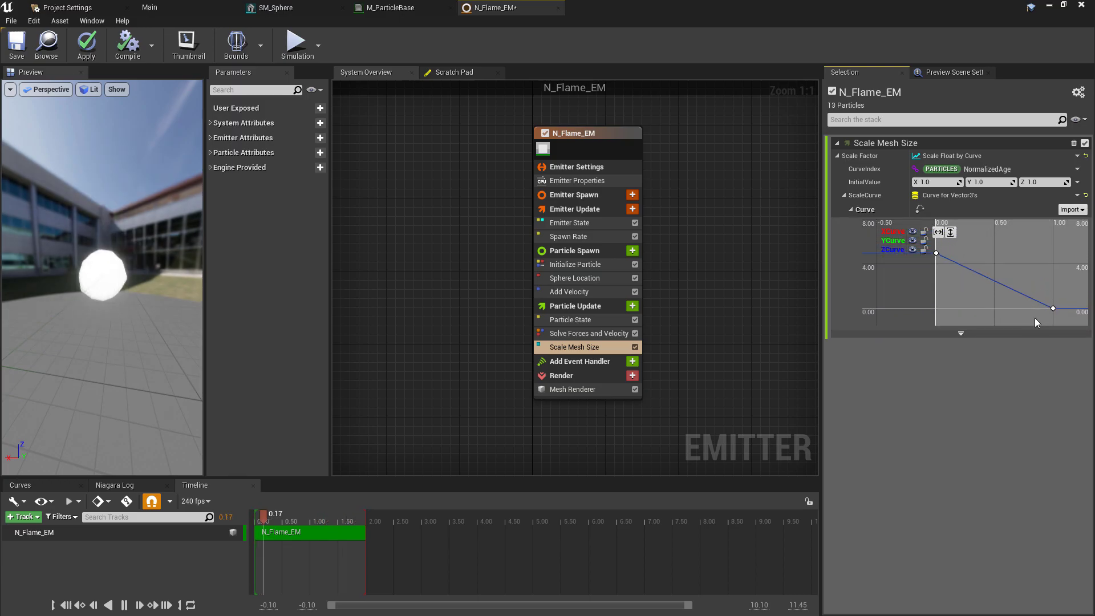
{"action": "right_click", "coordinate": [934, 252]}
{"action": "left_click", "coordinate": [960, 264]}
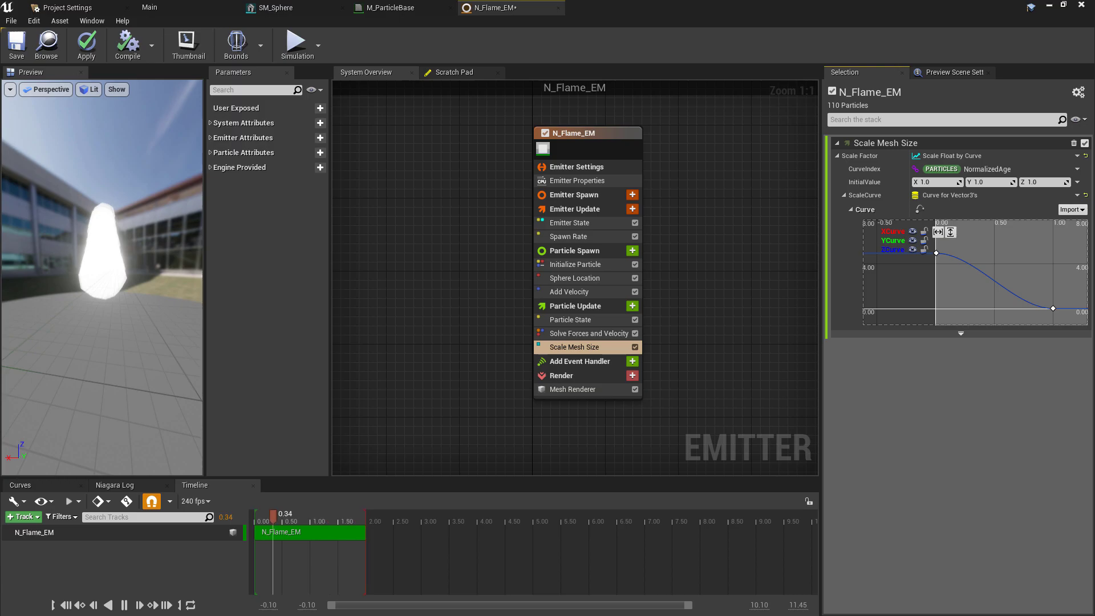
- Add a Color module to Particle Update and set the particle colour to blue-violet
{"action": "left_click", "coordinate": [574, 278]}
{"action": "left_click", "coordinate": [632, 306]}
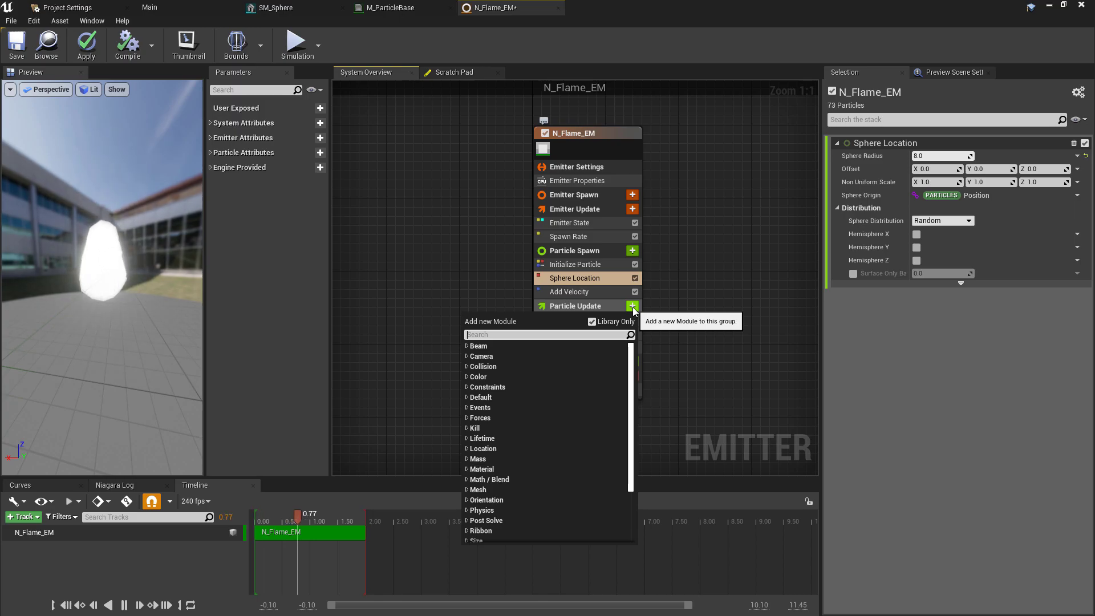
{"action": "type", "text": "color"}
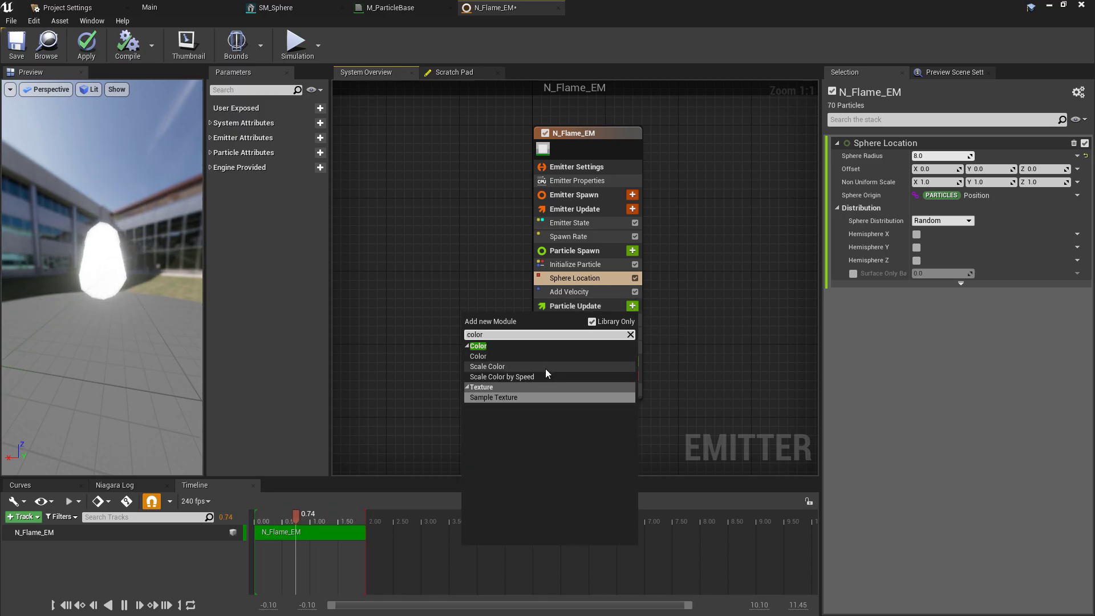
{"action": "left_click", "coordinate": [516, 358]}
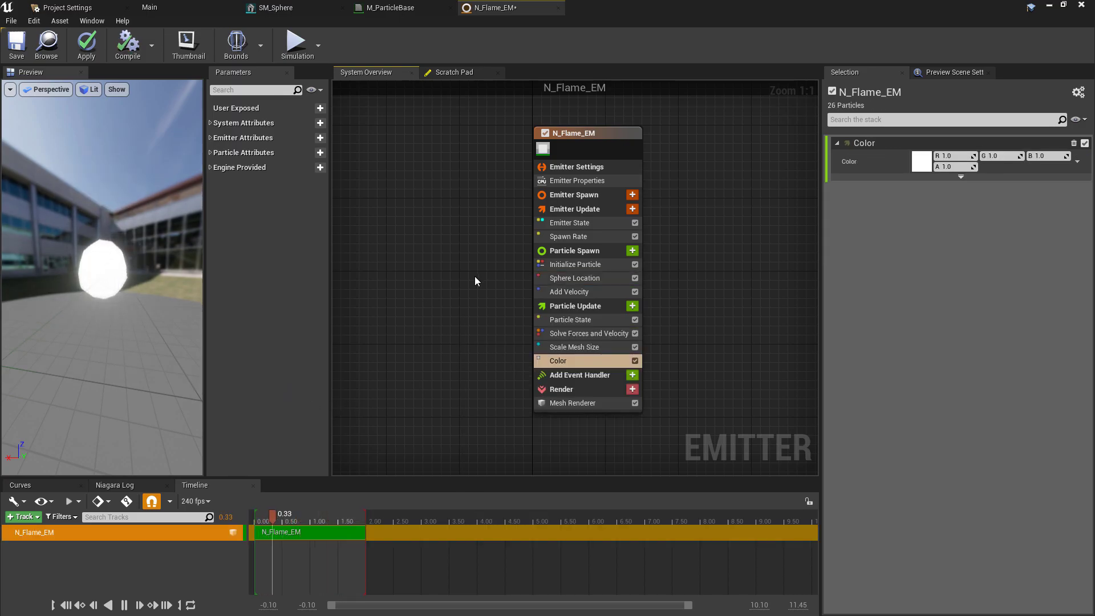
{"action": "left_click", "coordinate": [922, 162]}
{"action": "left_click_drag", "start_coordinate": [787, 251], "coordinate": [717, 218]}
{"action": "left_click", "coordinate": [846, 442]}
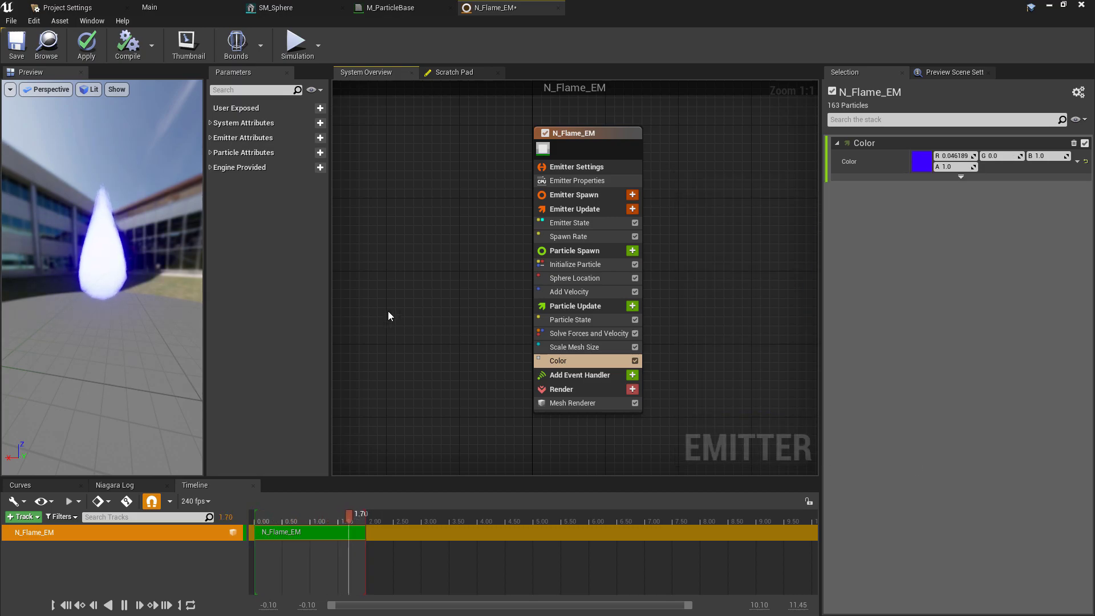
- Turn off Show Environment in the preview scene's Lighting/Environment settings
{"action": "left_click", "coordinate": [941, 78]}
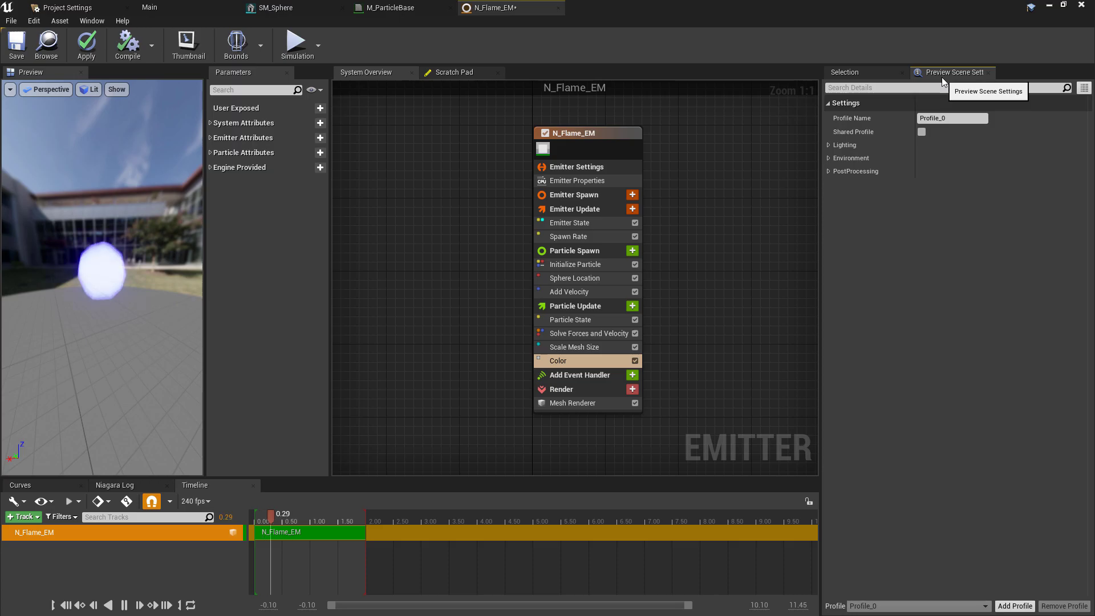
{"action": "left_click", "coordinate": [830, 145]}
{"action": "left_click", "coordinate": [830, 268]}
{"action": "left_click", "coordinate": [921, 281]}
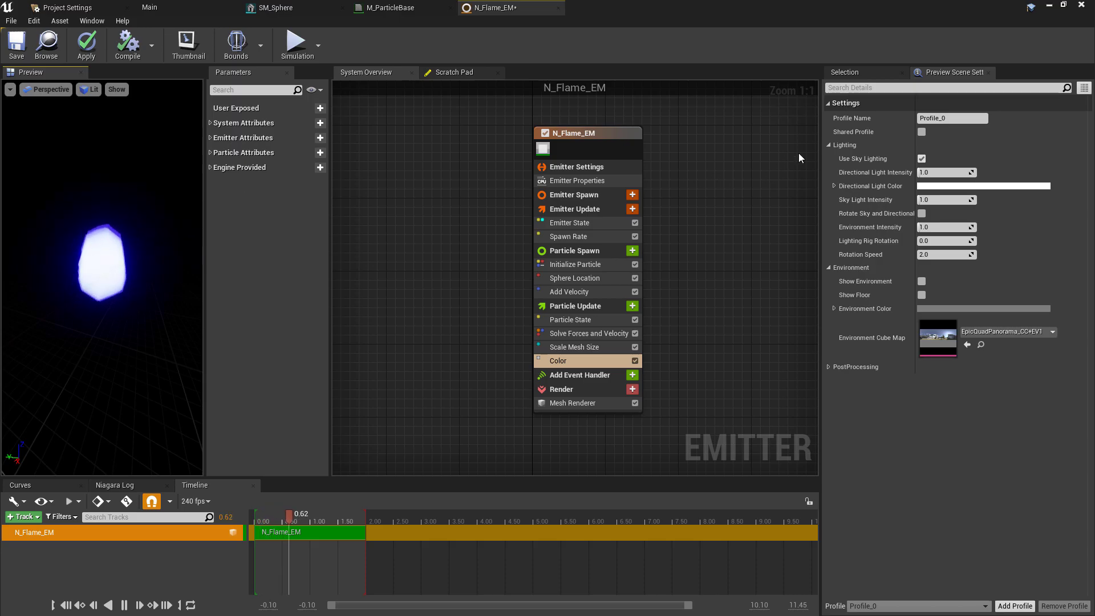
{"action": "left_click", "coordinate": [853, 77]}
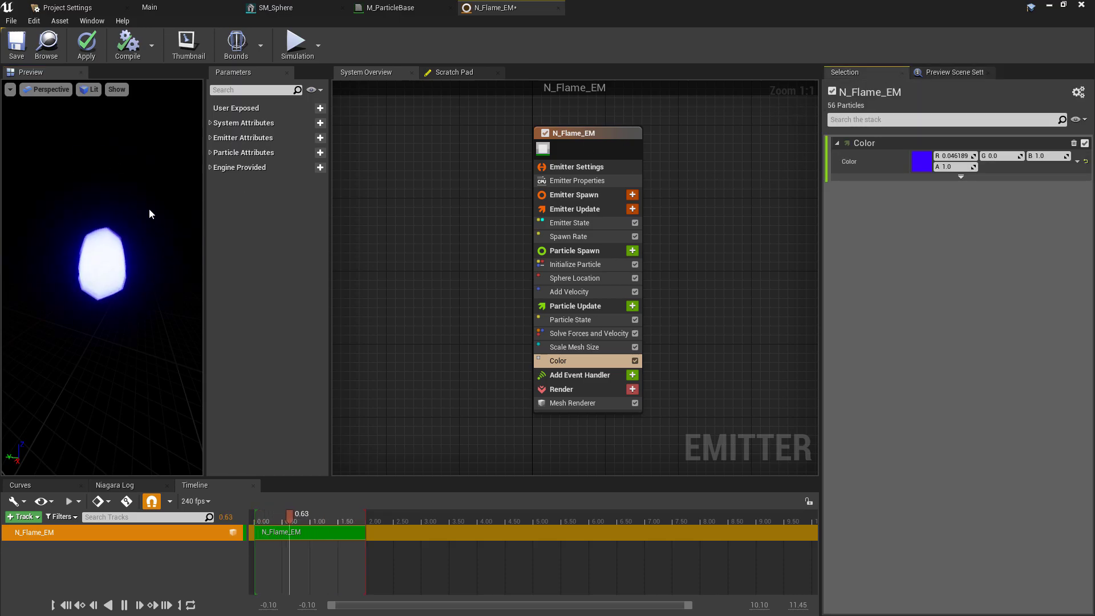
- Switch Color to Color from Curve, delete the middle stop, and make the first stop orange
{"action": "left_click", "coordinate": [1077, 161]}
{"action": "type", "text": "c"}
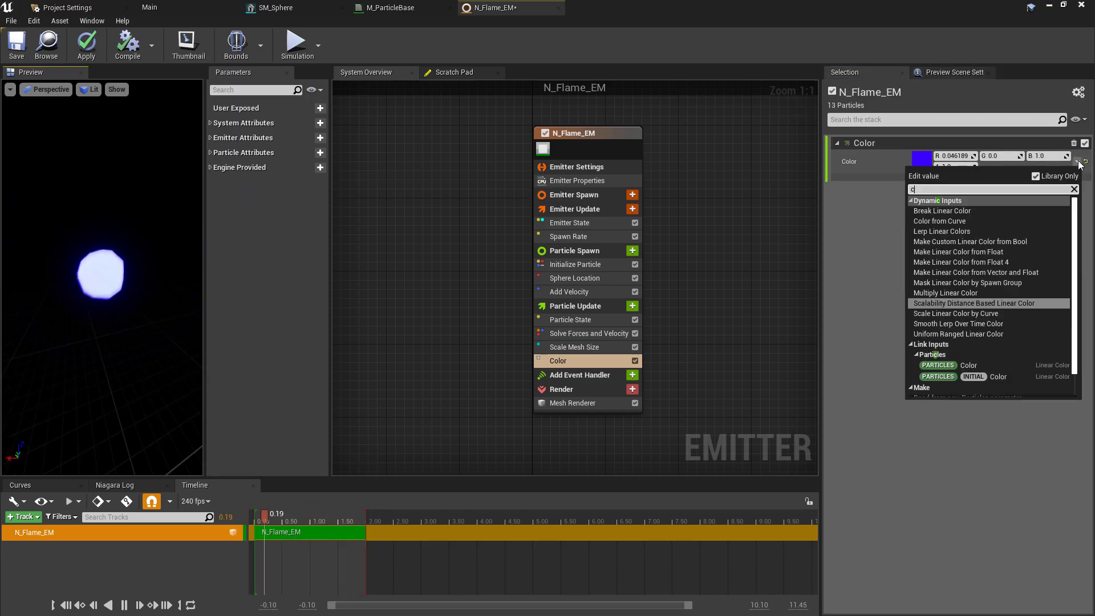
{"action": "type", "text": "urve"}
{"action": "left_click", "coordinate": [941, 211]}
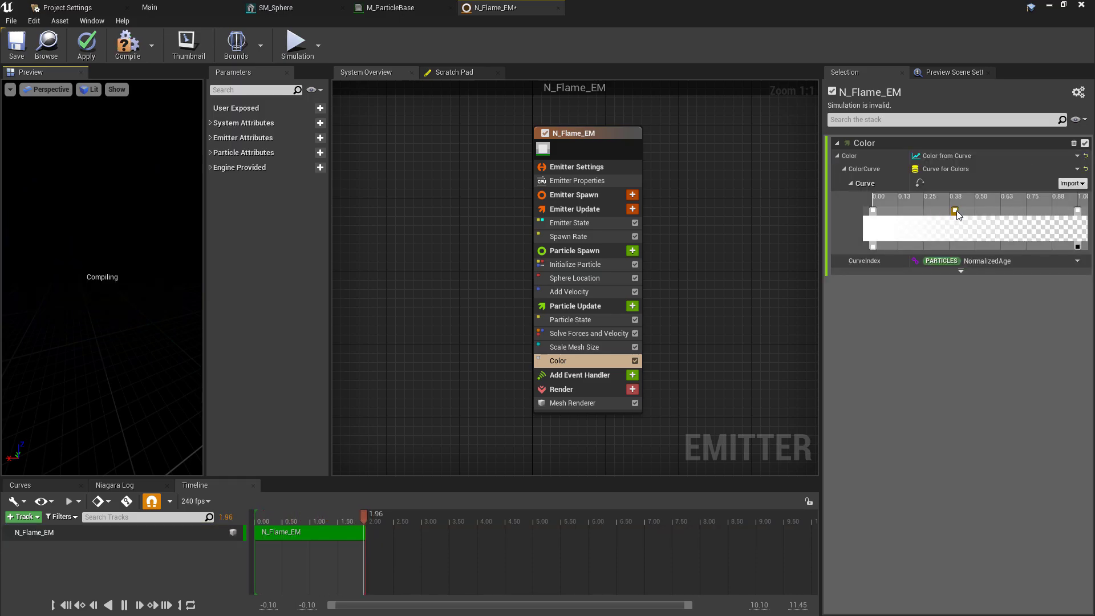
{"action": "key", "text": "Delete"}
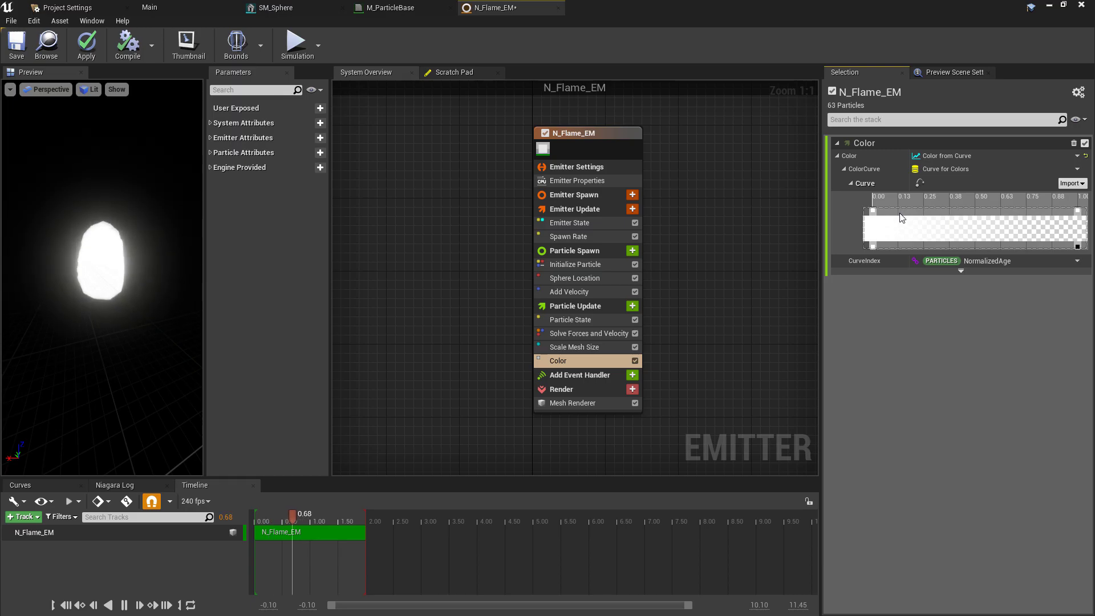
{"action": "double_click", "coordinate": [873, 210]}
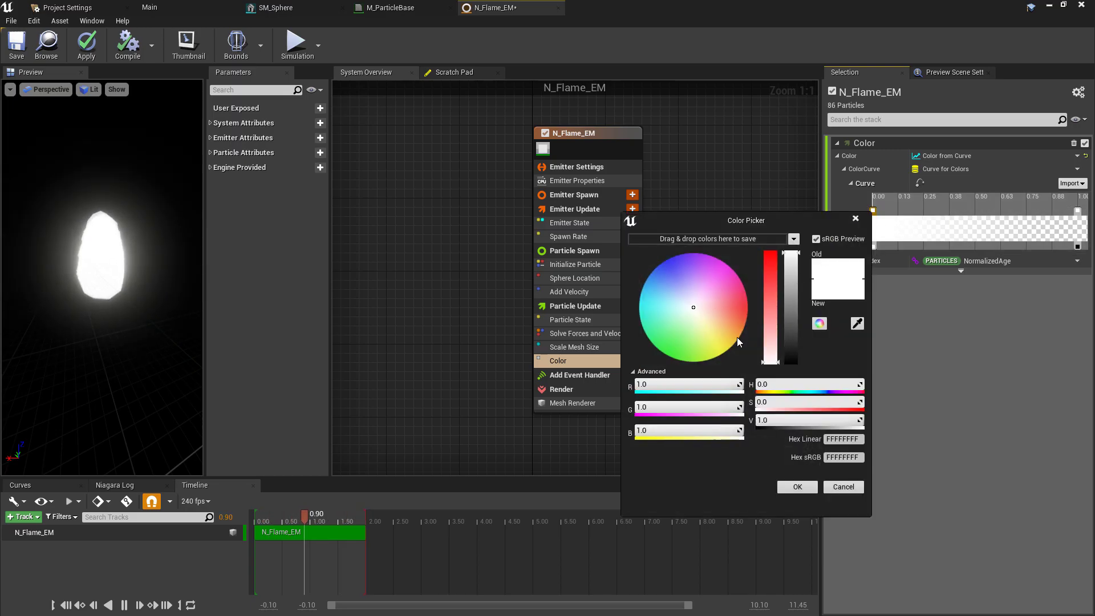
{"action": "left_click_drag", "start_coordinate": [707, 310], "coordinate": [751, 329]}
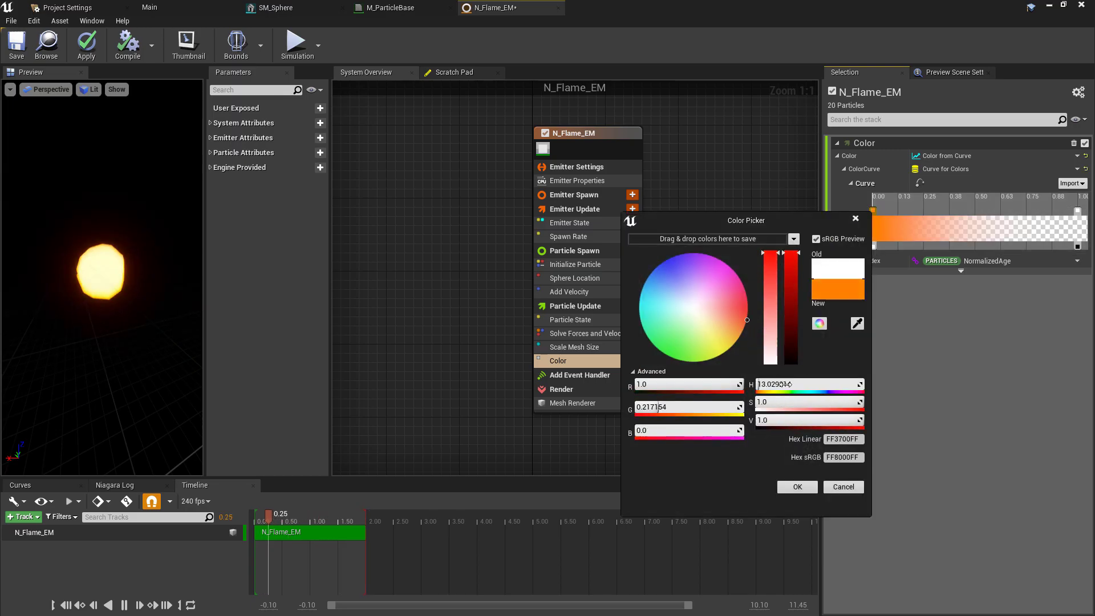
{"action": "left_click", "coordinate": [796, 487]}
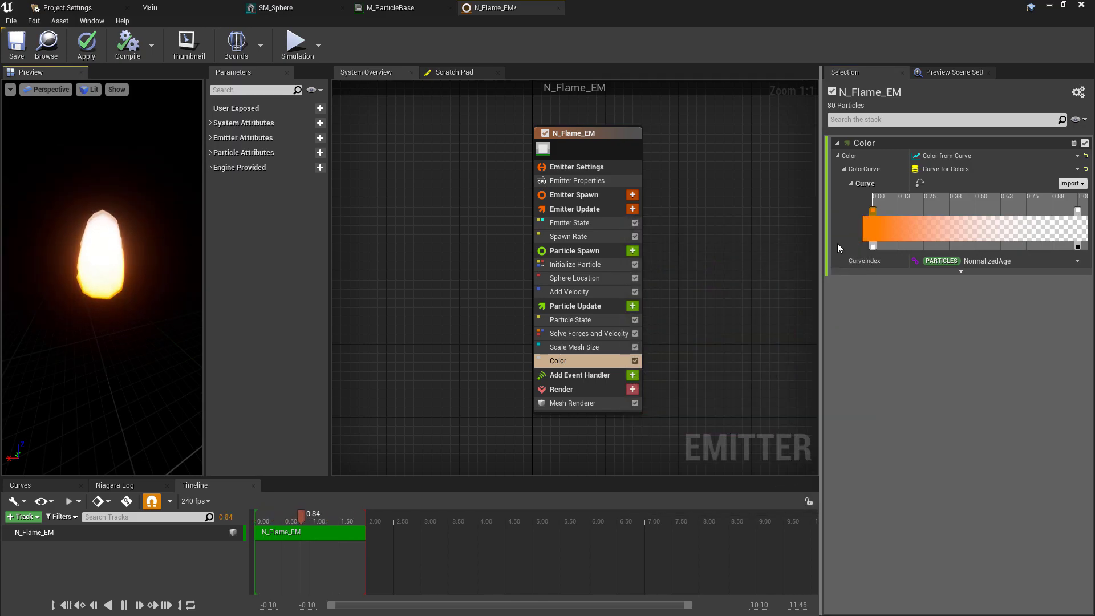
- Make the end stop light blue at opacity 1 and shift the blue stop earlier
{"action": "double_click", "coordinate": [1075, 211]}
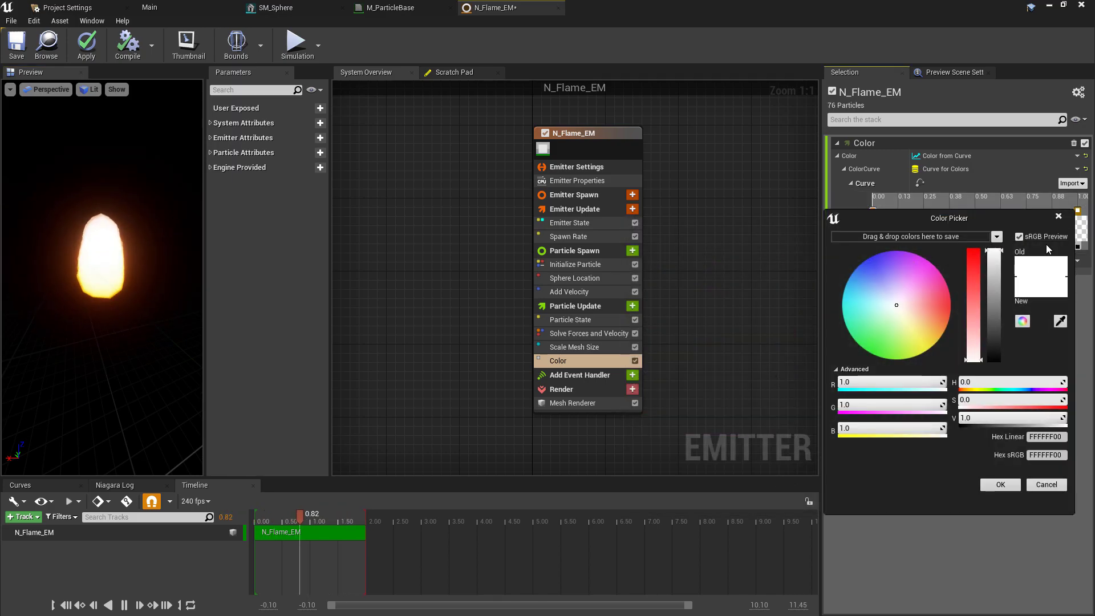
{"action": "left_click_drag", "start_coordinate": [912, 291], "coordinate": [877, 273]}
{"action": "left_click", "coordinate": [1000, 484]}
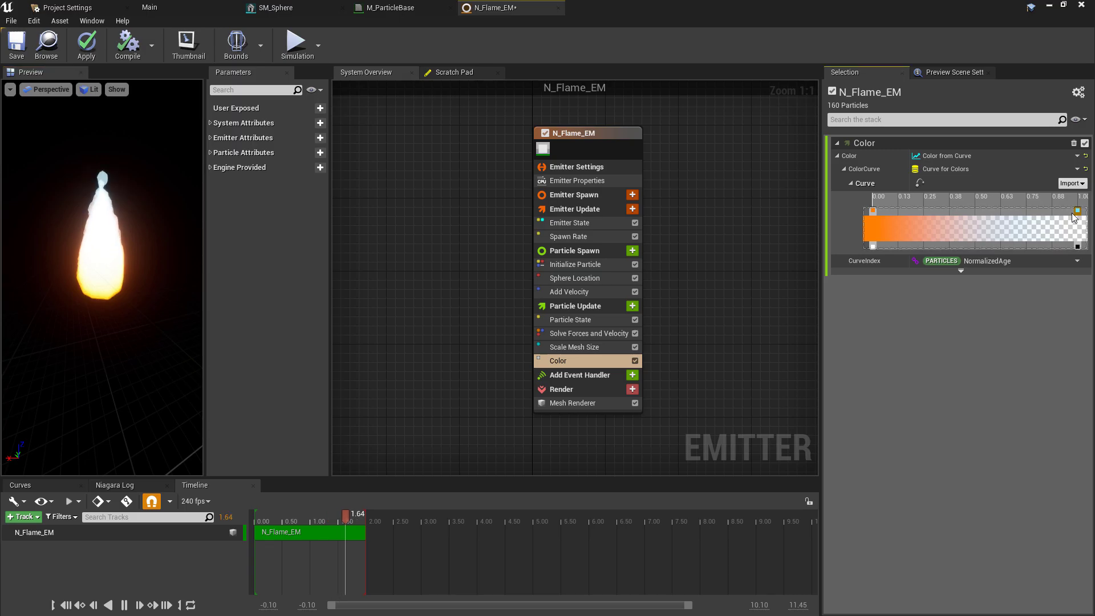
{"action": "left_click_drag", "start_coordinate": [1021, 210], "coordinate": [1001, 210]}
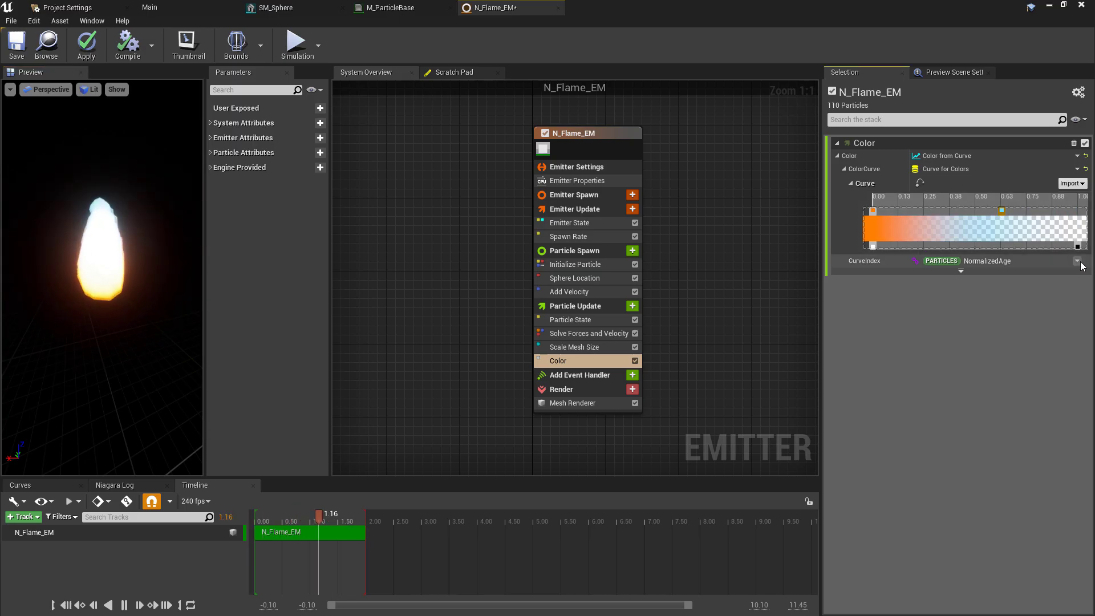
{"action": "double_click", "coordinate": [1077, 247]}
{"action": "left_click", "coordinate": [1060, 263]}
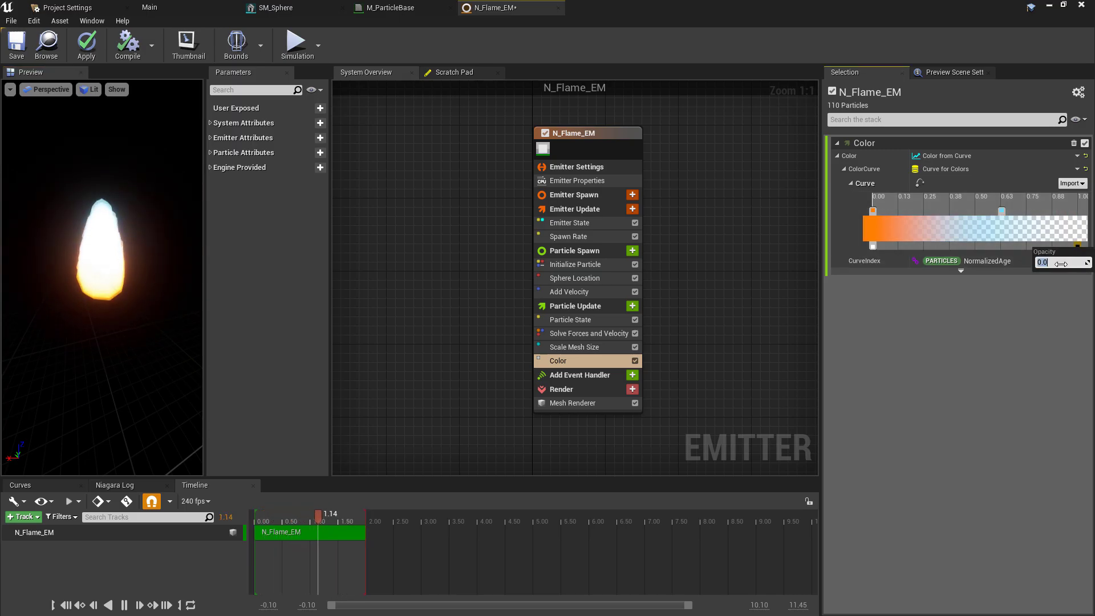
{"action": "type", "text": "1"}
{"action": "key", "text": "Return"}
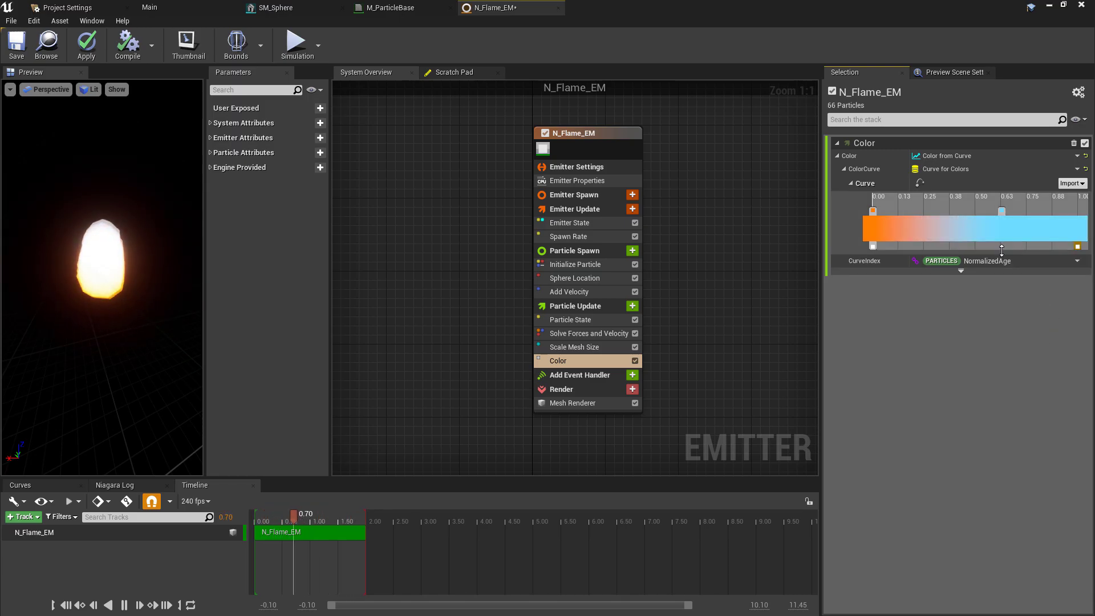
{"action": "left_click_drag", "start_coordinate": [1002, 212], "coordinate": [958, 210]}
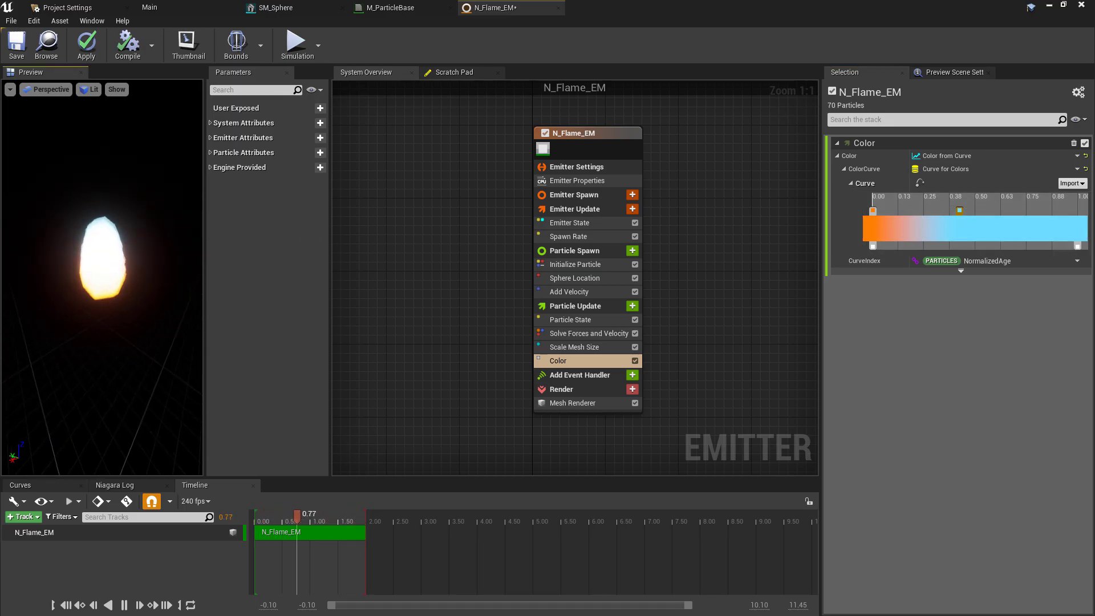
- Set the Sphere Location module's Sphere Radius to 50
{"action": "left_click", "coordinate": [602, 276]}
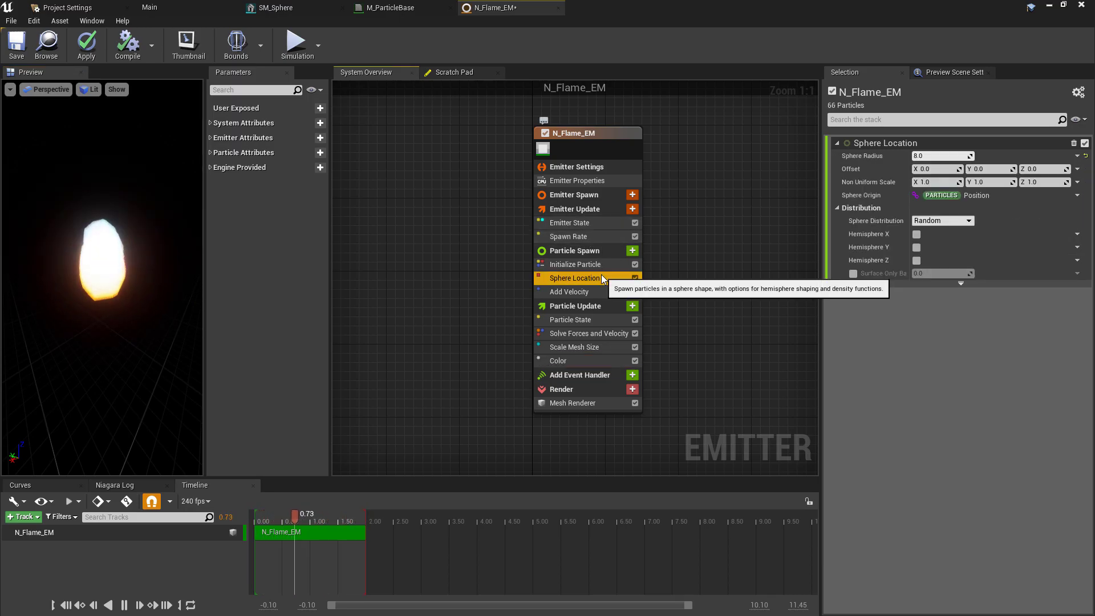
{"action": "left_click", "coordinate": [938, 156]}
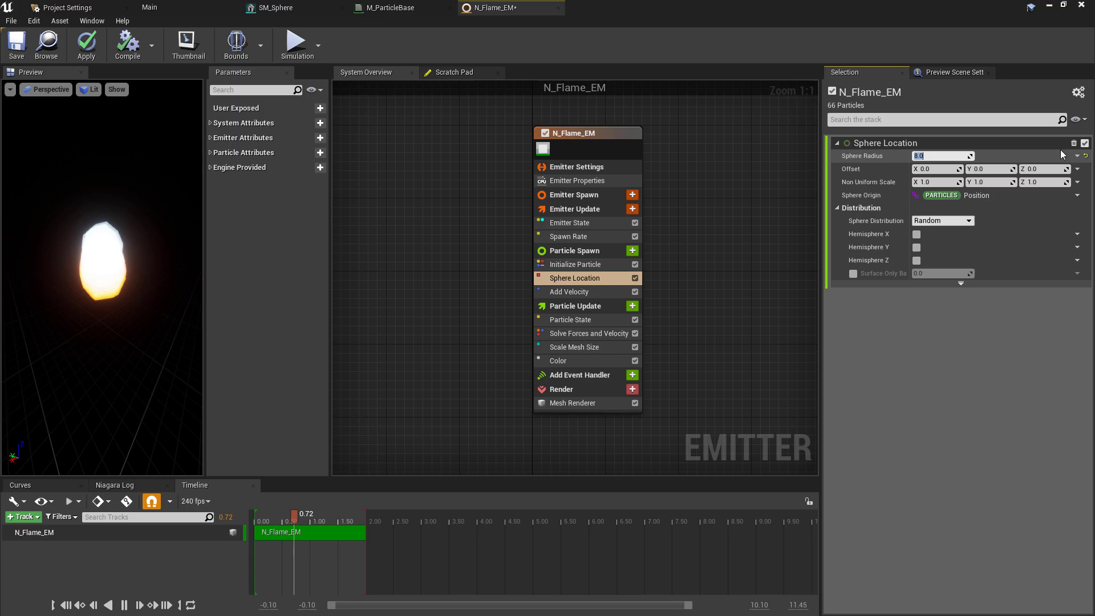
{"action": "type", "text": "20"}
{"action": "key", "text": "Return"}
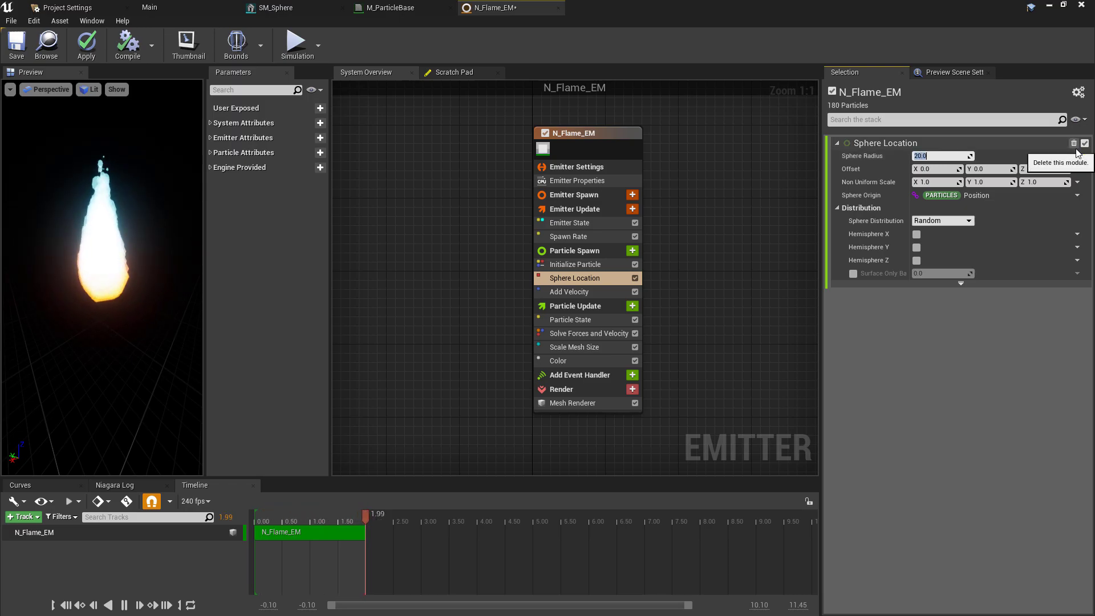
{"action": "type", "text": "50"}
{"action": "key", "text": "Return"}
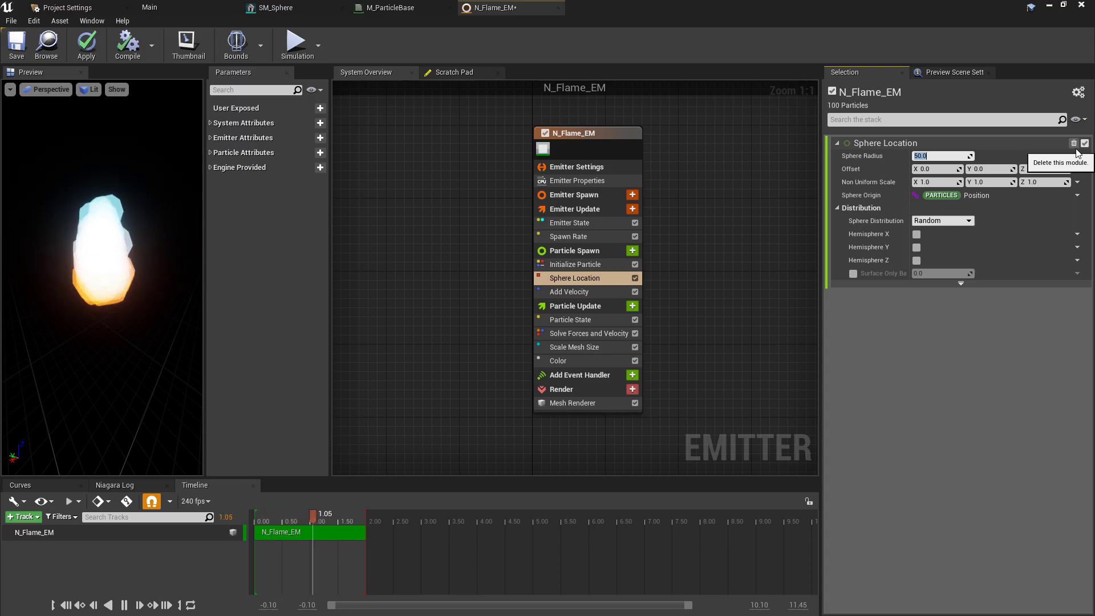
{"action": "left_click_drag", "start_coordinate": [146, 279], "coordinate": [120, 276]}
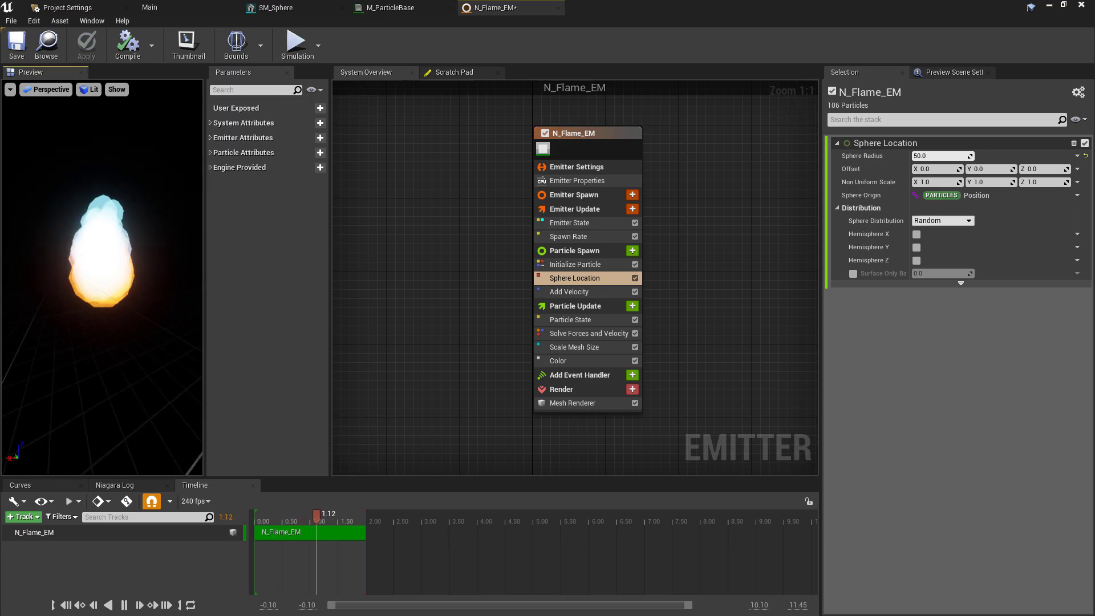
- Capture the emitter's thumbnail and compile N_Flame_EM
{"action": "left_click", "coordinate": [186, 53]}
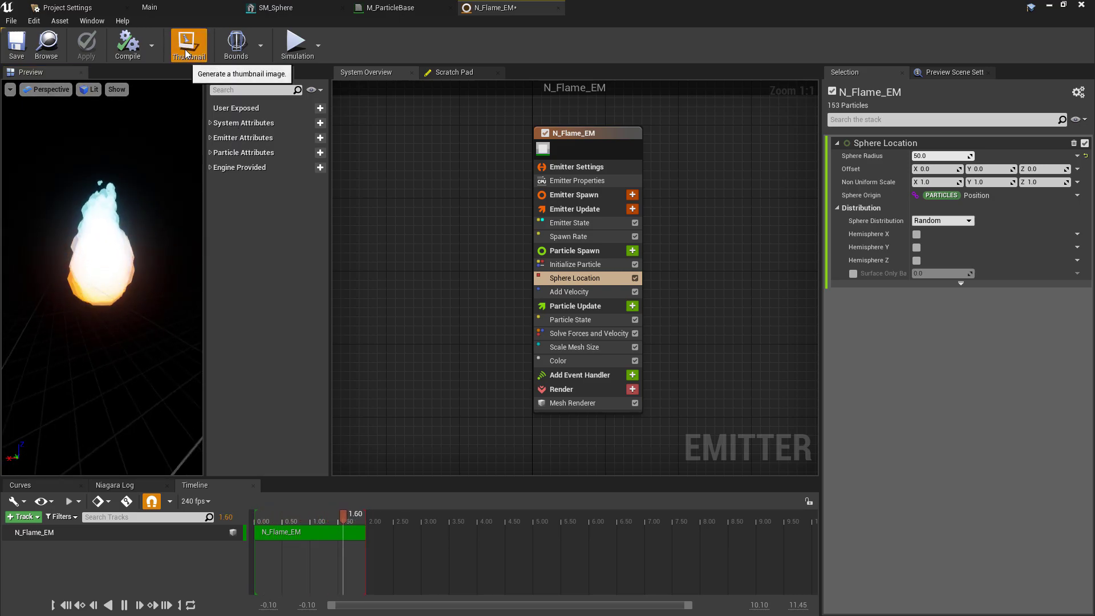
{"action": "left_click", "coordinate": [135, 53]}
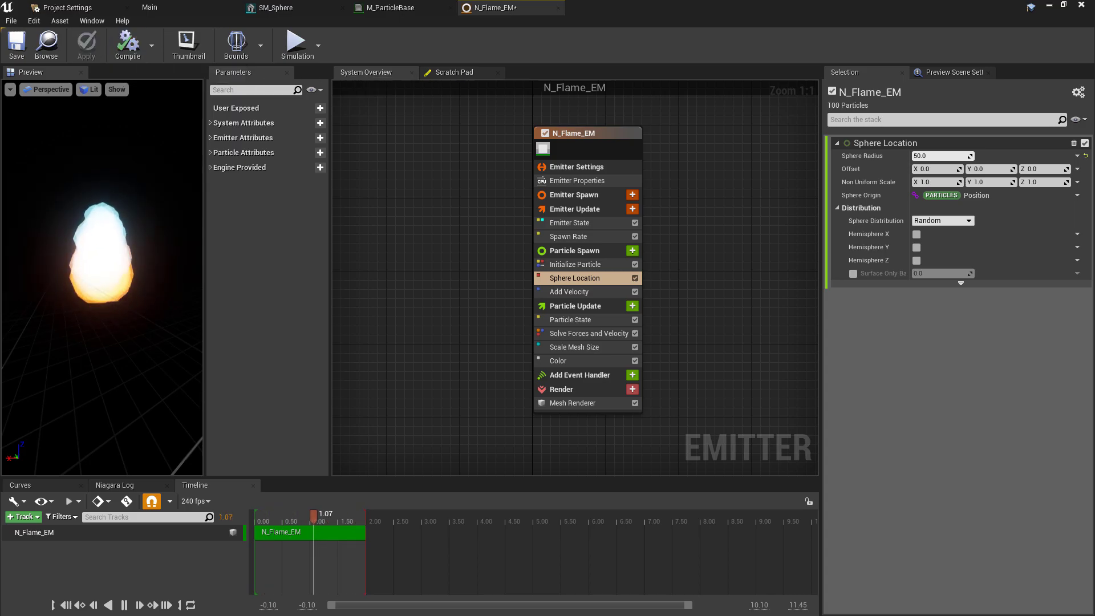
{"action": "left_click", "coordinate": [558, 360]}
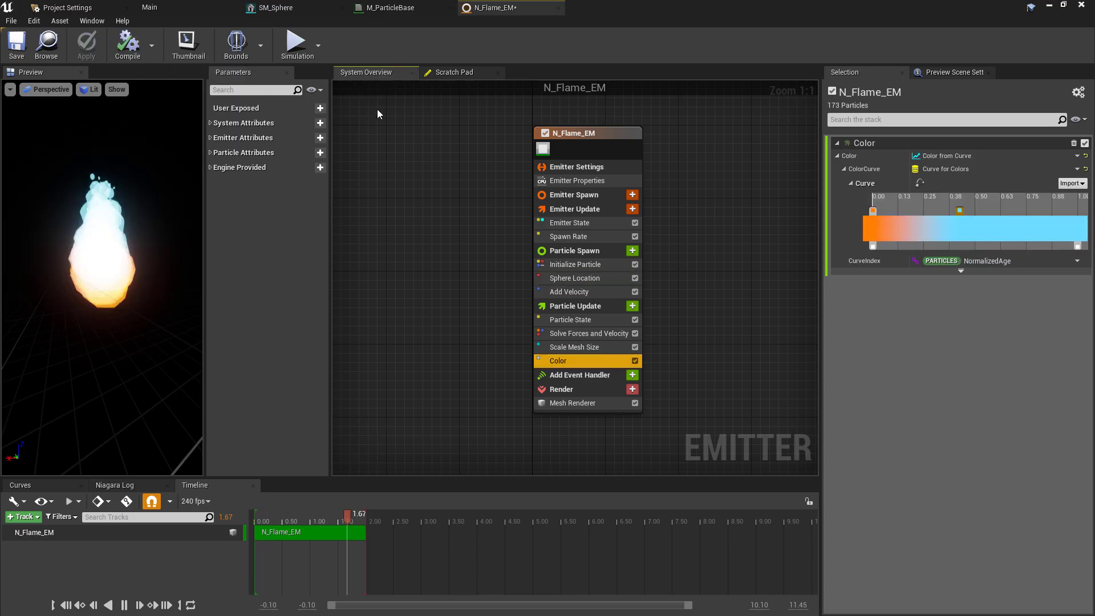
- In the Effects folder, create a Niagara system from N_Flame_EM and save it
{"action": "left_click", "coordinate": [171, 7]}
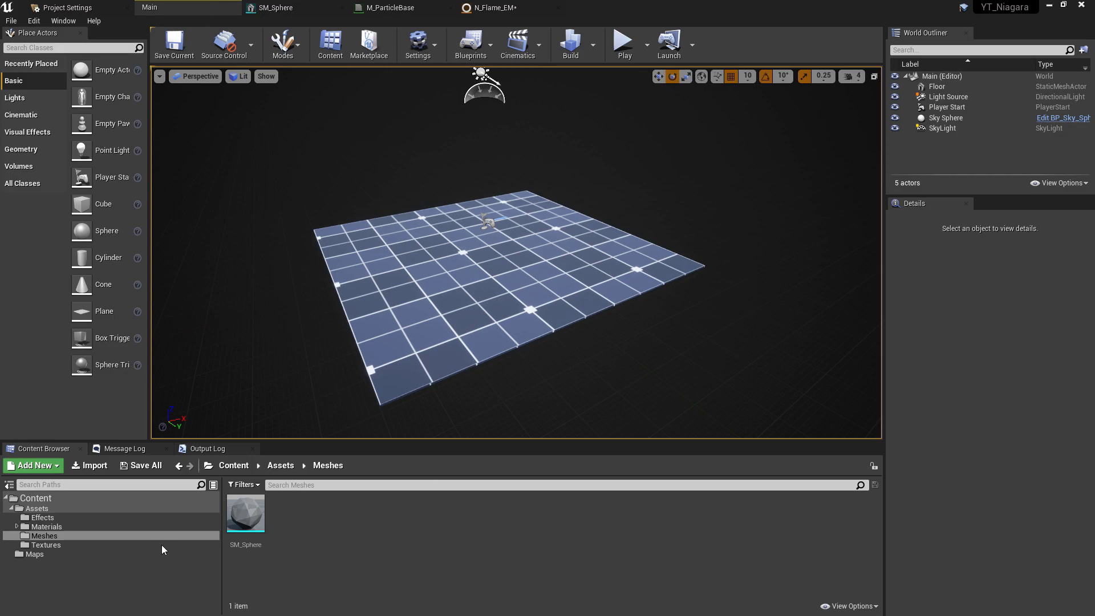
{"action": "left_click", "coordinate": [62, 518]}
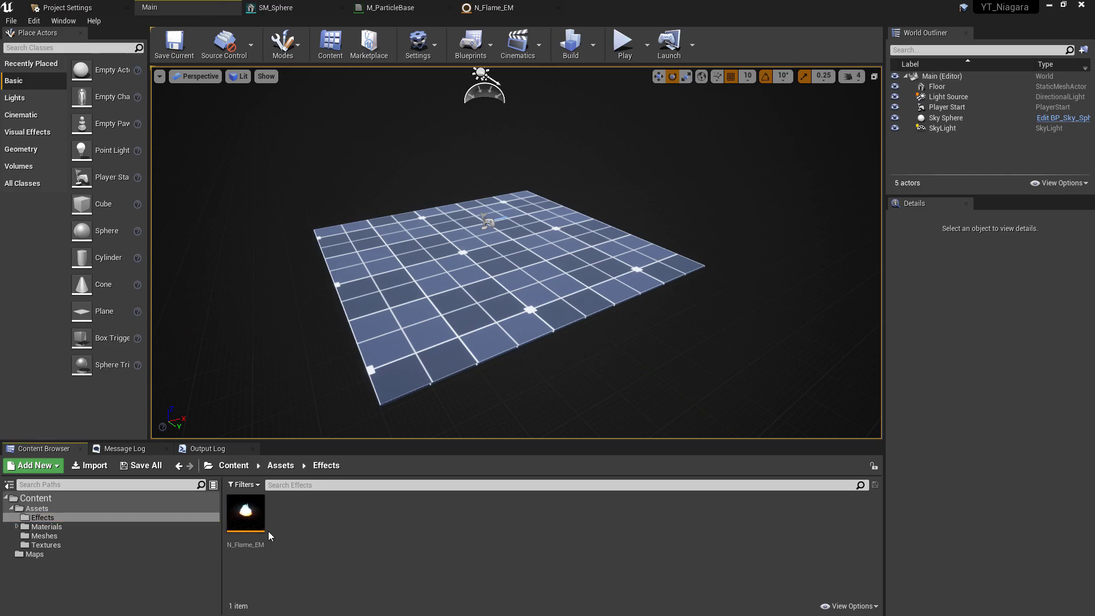
{"action": "left_click_drag", "start_coordinate": [228, 525], "coordinate": [467, 279]}
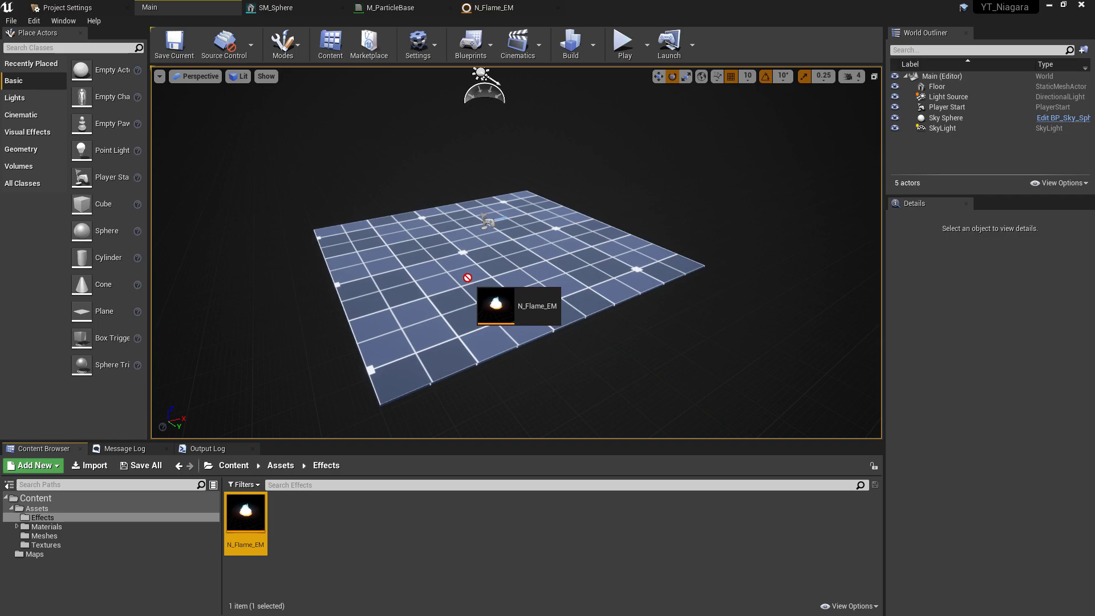
{"action": "left_click_drag", "start_coordinate": [467, 278], "coordinate": [245, 516]}
{"action": "right_click", "coordinate": [245, 516]}
{"action": "left_click", "coordinate": [307, 231]}
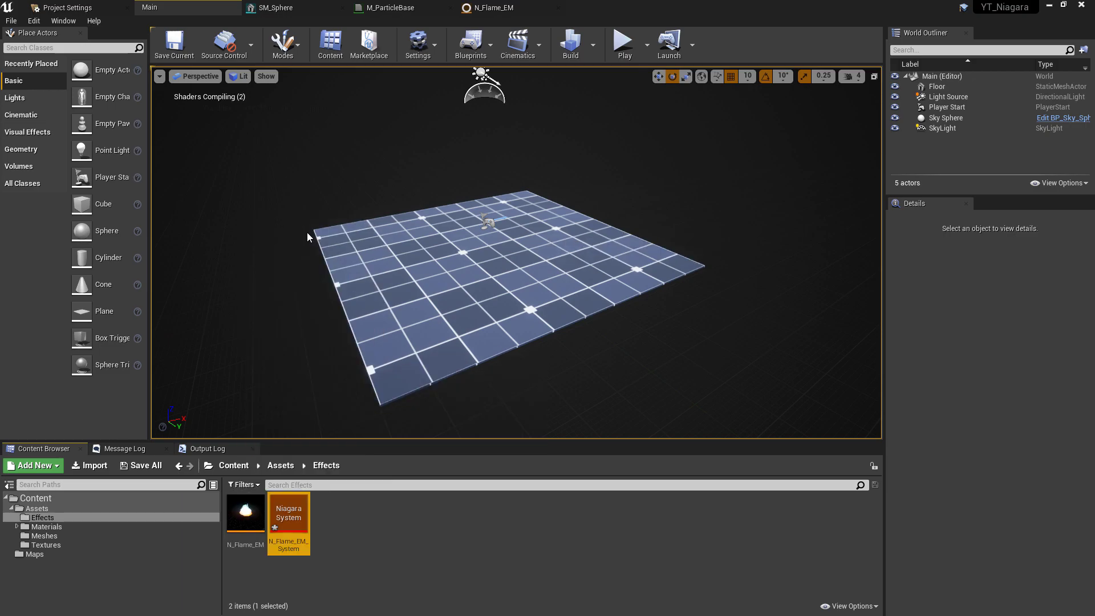
{"action": "key", "text": "ctrl+shift+s"}
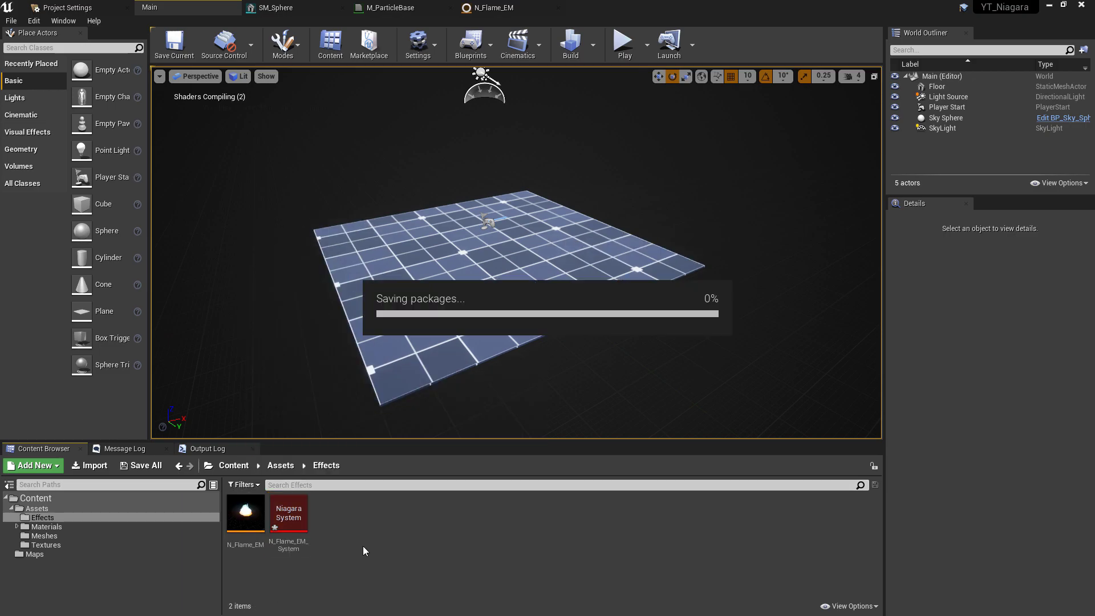
- Rename the system to N_Flame_System and open it in the Niagara editor
{"action": "key", "text": "F2"}
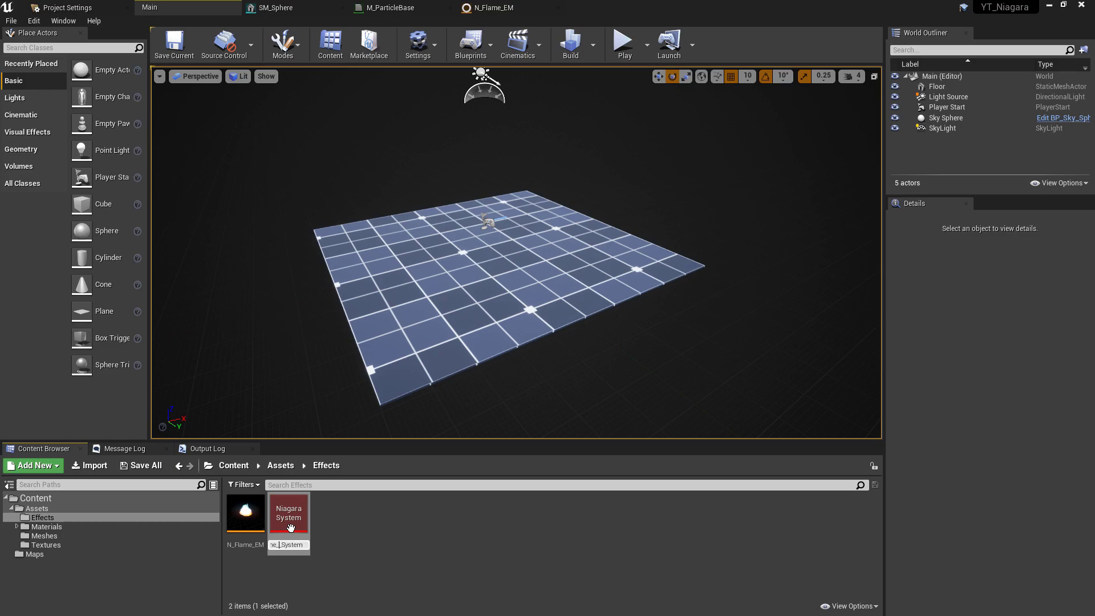
{"action": "key", "text": "Return"}
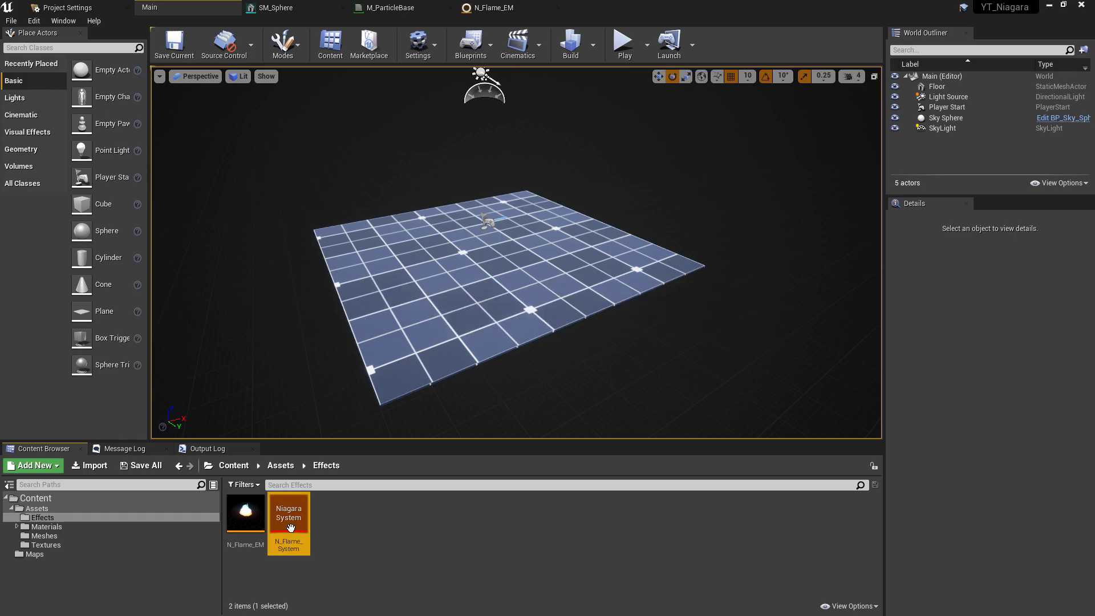
{"action": "left_click", "coordinate": [345, 533]}
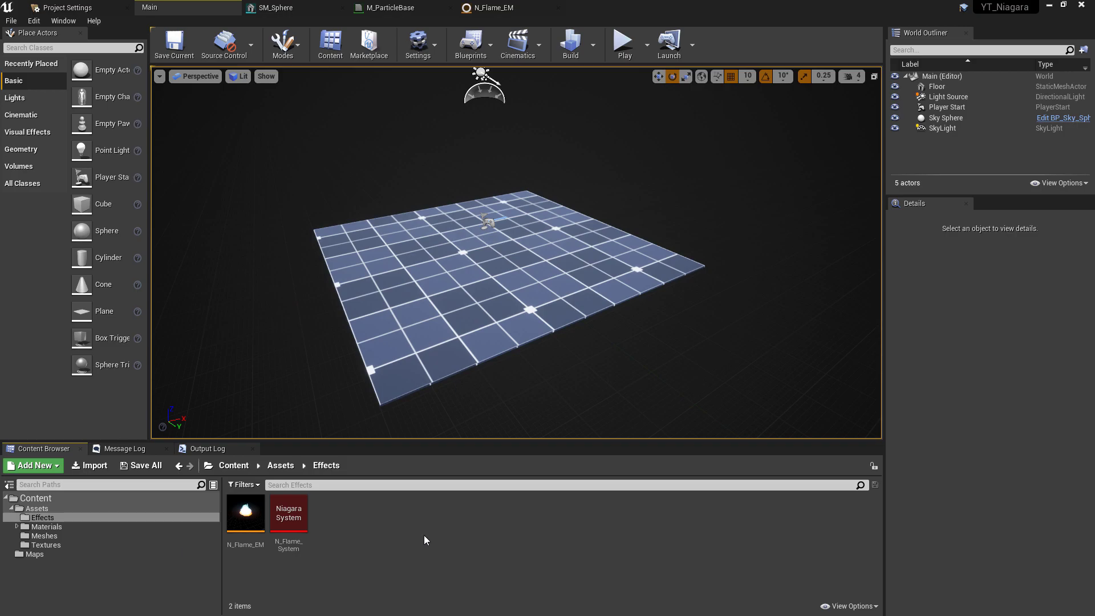
{"action": "double_click", "coordinate": [289, 512]}
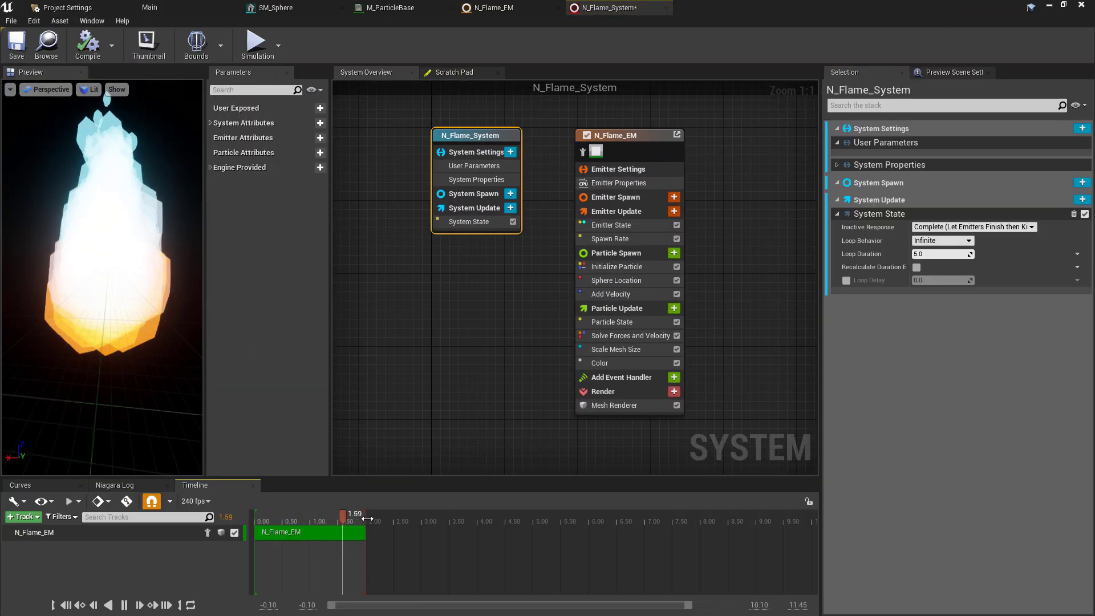
- Add a second copy of N_Flame_EM to the system from Track > Emitters
{"action": "left_click", "coordinate": [31, 516]}
{"action": "mouse_move", "coordinate": [35, 528]}
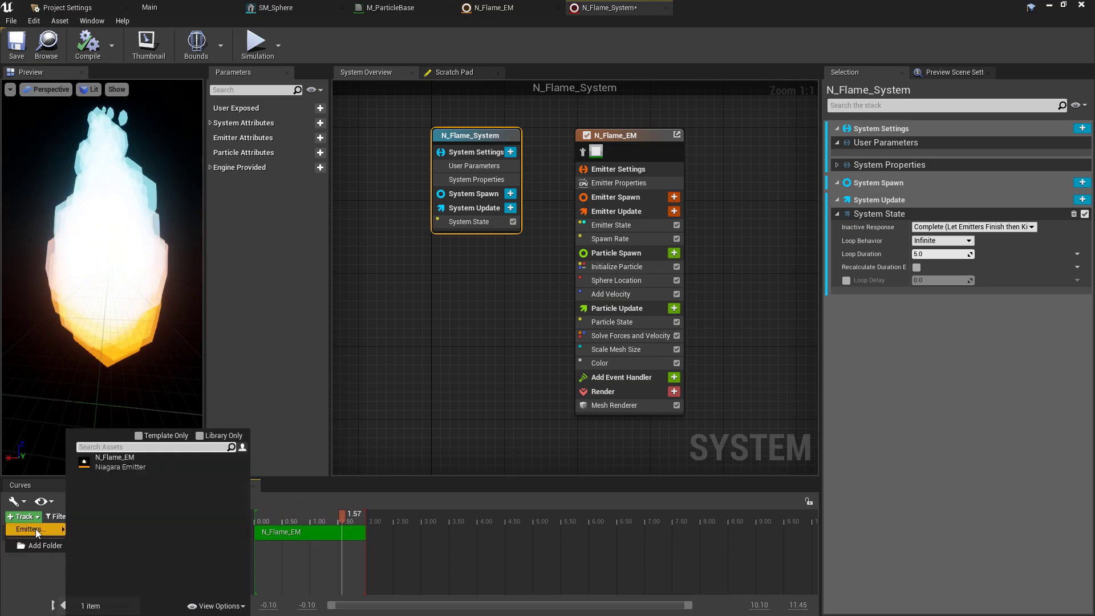
{"action": "left_click", "coordinate": [125, 462]}
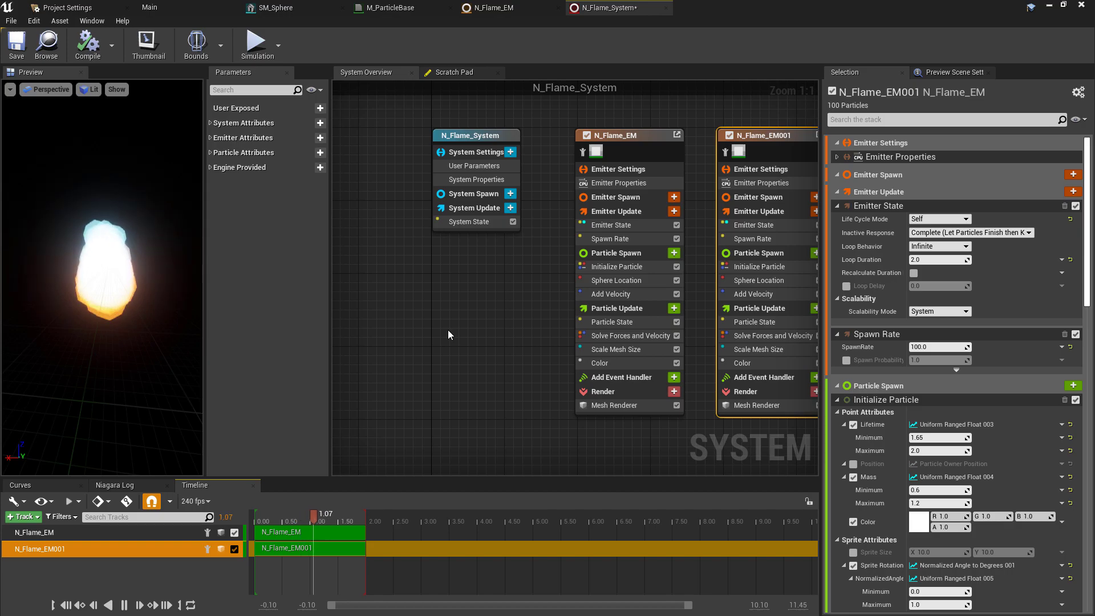
{"action": "right_click_drag", "start_coordinate": [520, 330], "coordinate": [386, 305]}
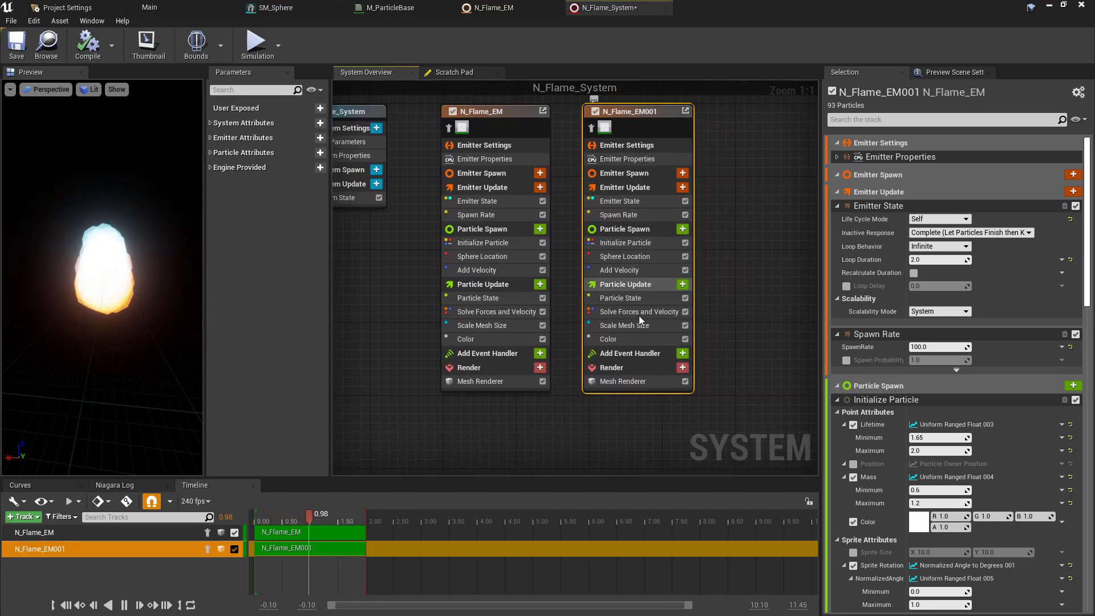
- Set the new emitter's Add Velocity Minimum Z to 400 and Maximum Z to 500
{"action": "left_click", "coordinate": [631, 328]}
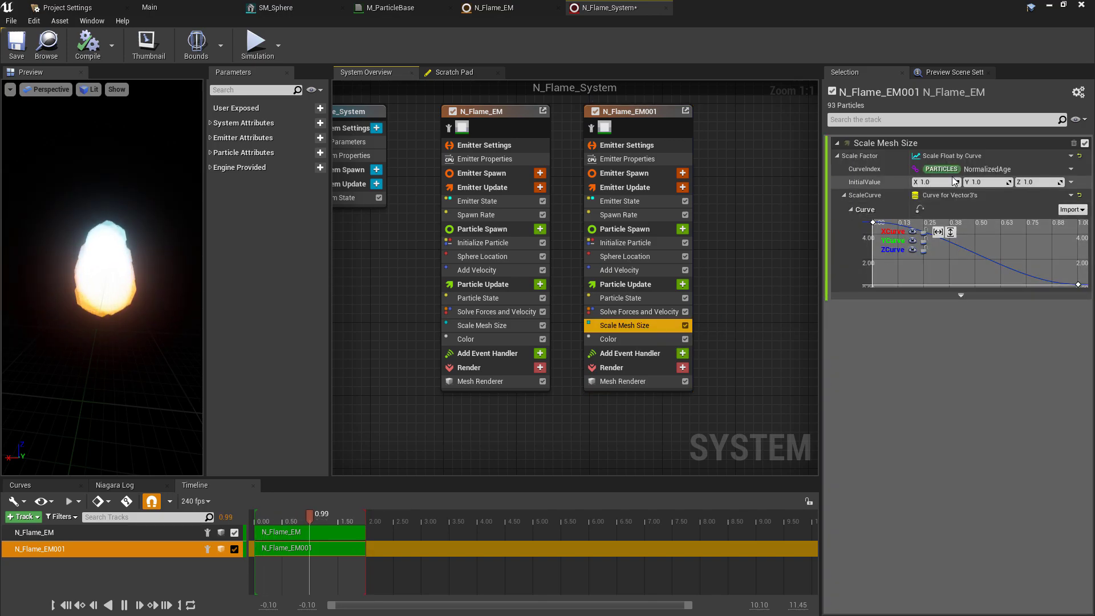
{"action": "left_click", "coordinate": [644, 270]}
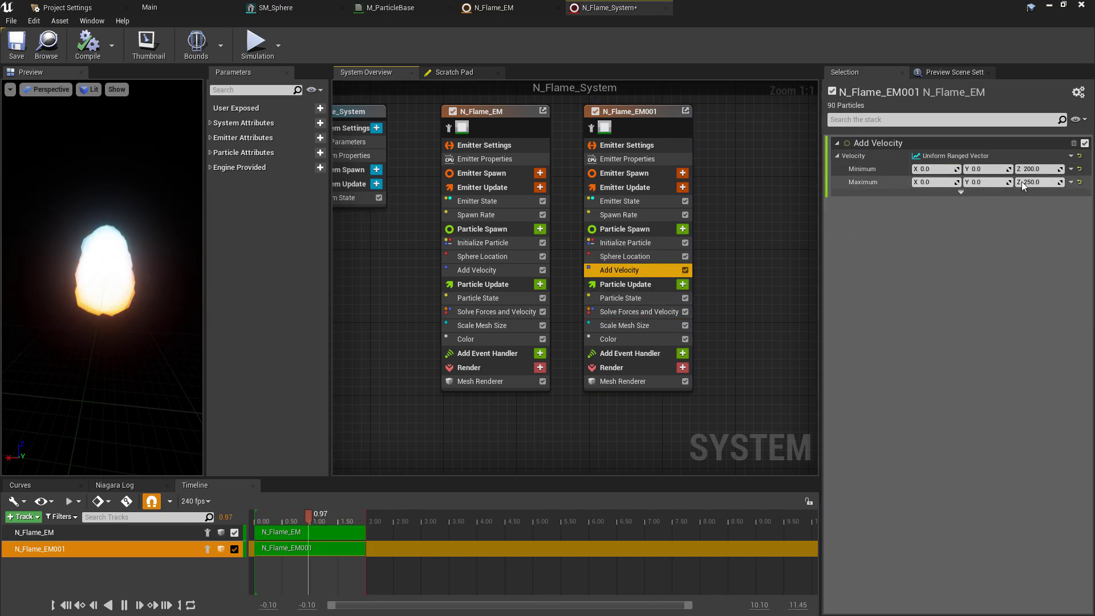
{"action": "left_click", "coordinate": [1036, 170]}
{"action": "type", "text": "400"}
{"action": "key", "text": "Tab"}
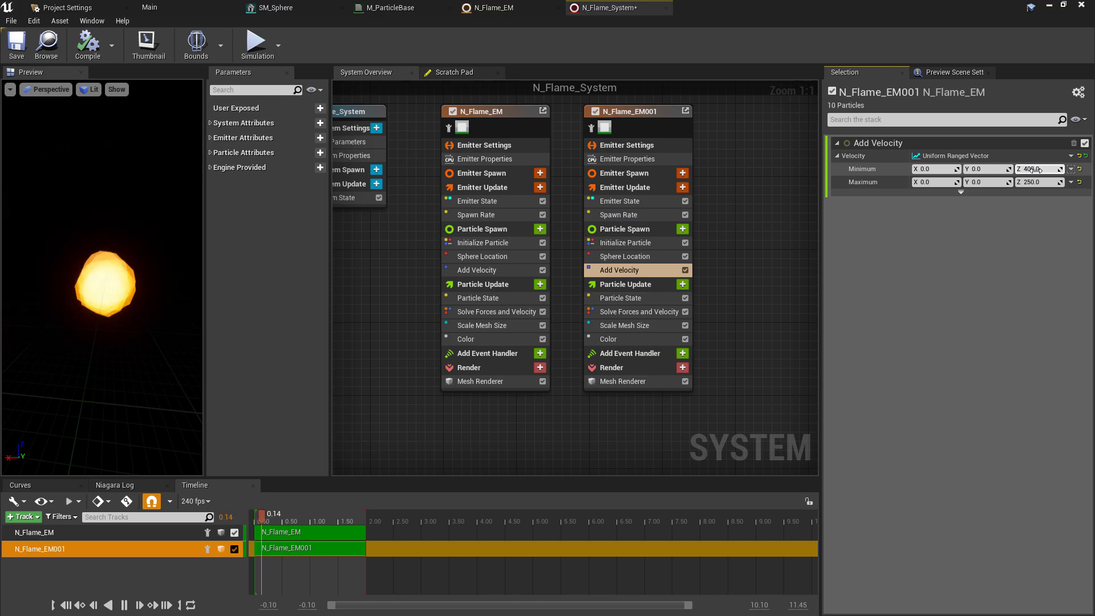
{"action": "key", "text": "Tab"}
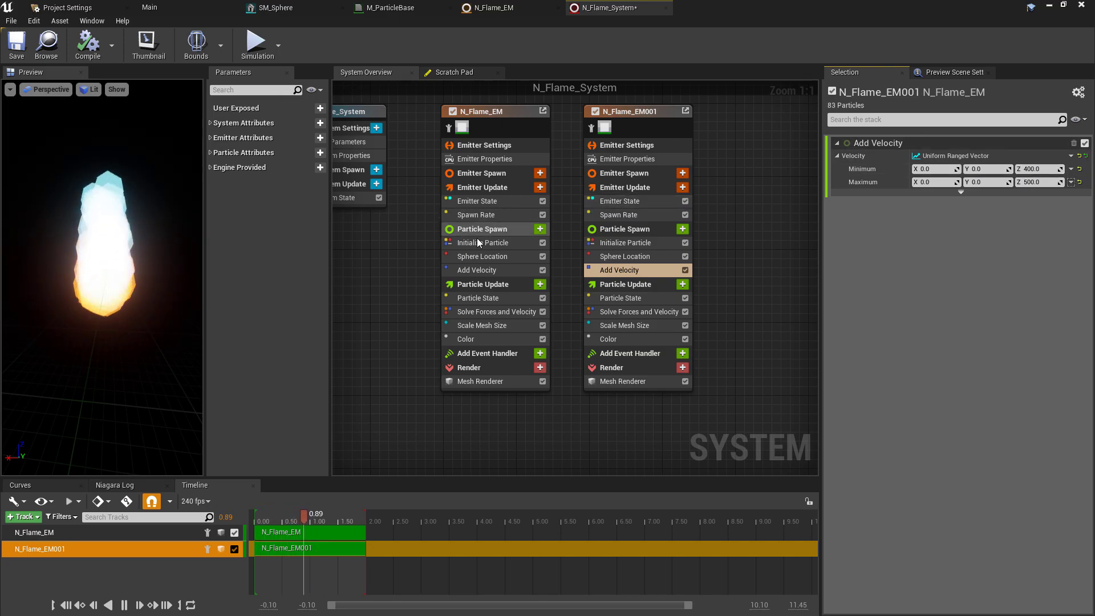
- Make the first stop of N_Flame_EM001's colour gradient green
{"action": "left_click", "coordinate": [621, 336]}
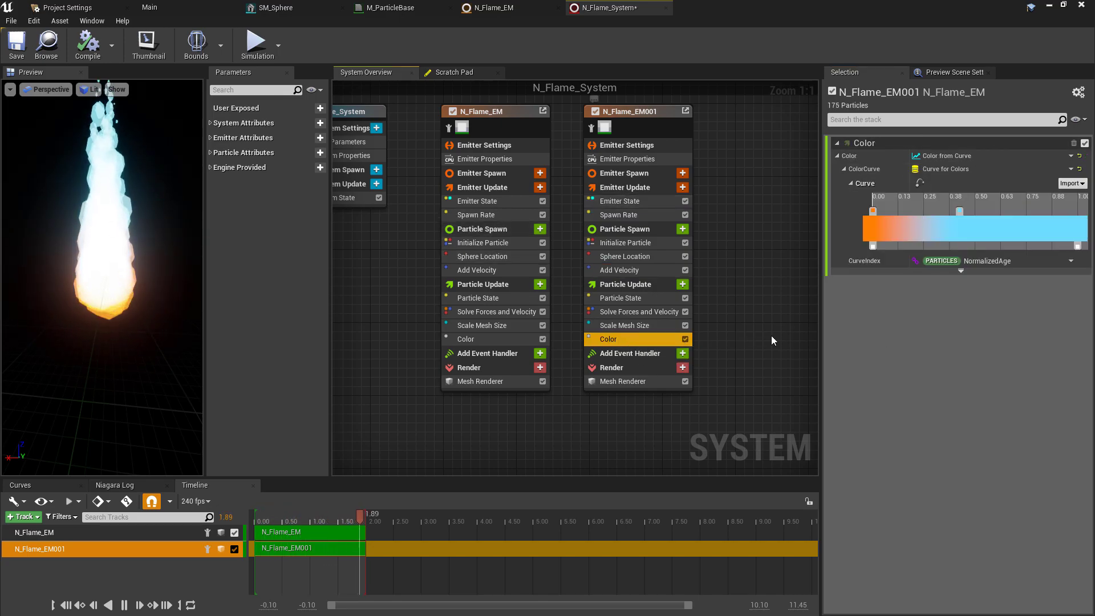
{"action": "double_click", "coordinate": [871, 211]}
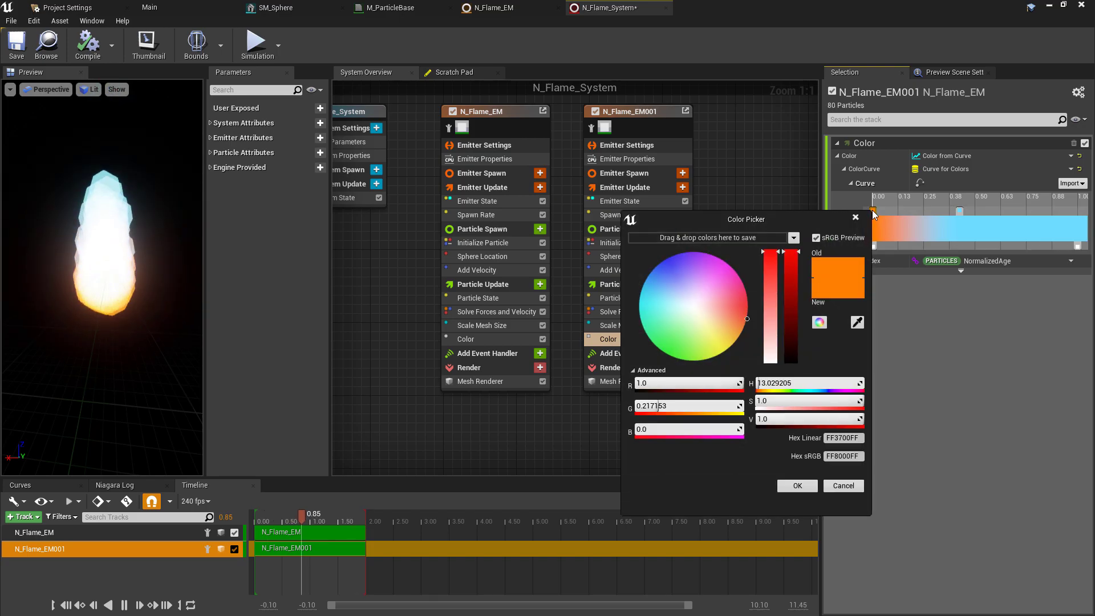
{"action": "mouse_move", "coordinate": [723, 283]}
{"action": "left_mouse_down"}
{"action": "mouse_move", "coordinate": [666, 302]}
{"action": "mouse_move", "coordinate": [665, 353]}
{"action": "left_mouse_up"}
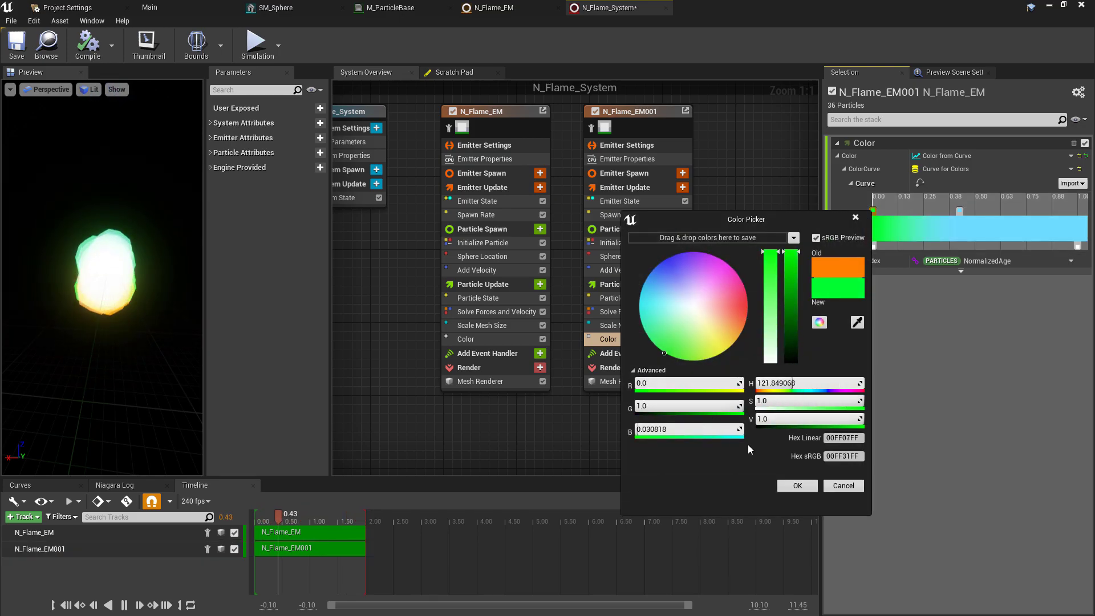
{"action": "left_click", "coordinate": [796, 486]}
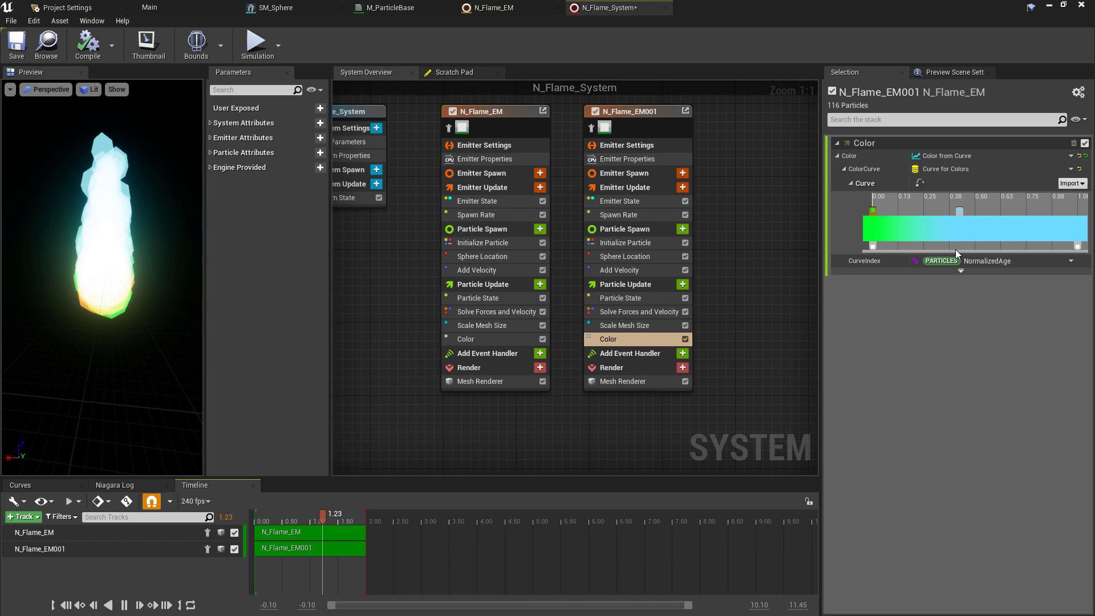
- Change the gradient stop at 0.38 to magenta
{"action": "left_click", "coordinate": [958, 211]}
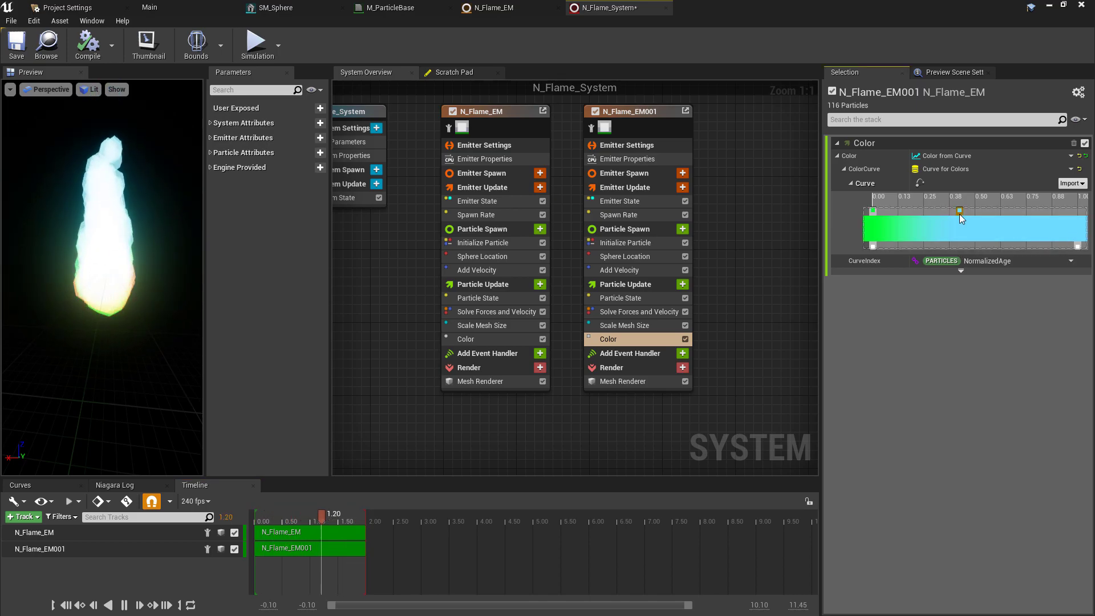
{"action": "double_click", "coordinate": [959, 213]}
{"action": "left_click_drag", "start_coordinate": [806, 311], "coordinate": [849, 274]}
{"action": "left_click", "coordinate": [884, 489]}
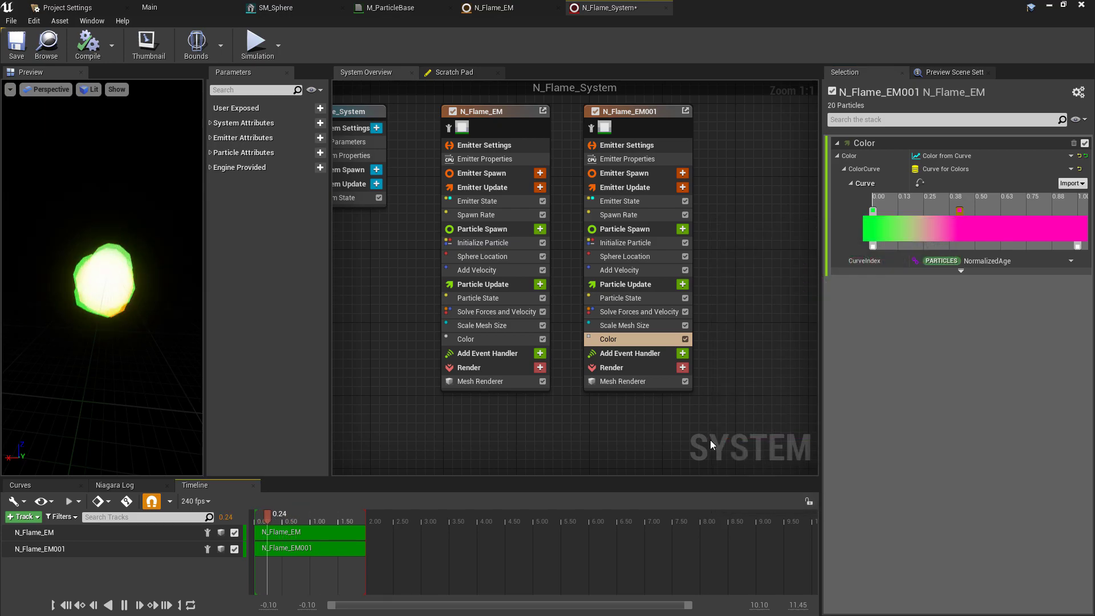
{"action": "scroll", "coordinate": [415, 319], "scroll_direction": "down", "scroll_amount": 1}
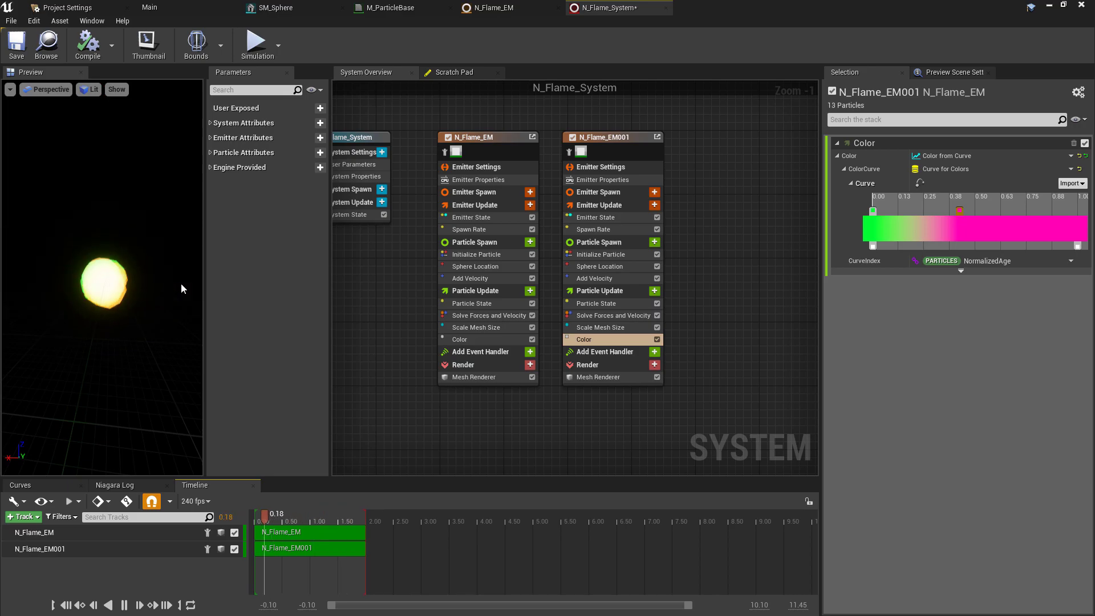
- Delete N_Flame_EM001, compile N_Flame_System, and capture a new thumbnail
{"action": "left_click", "coordinate": [632, 143]}
{"action": "key", "text": "Delete"}
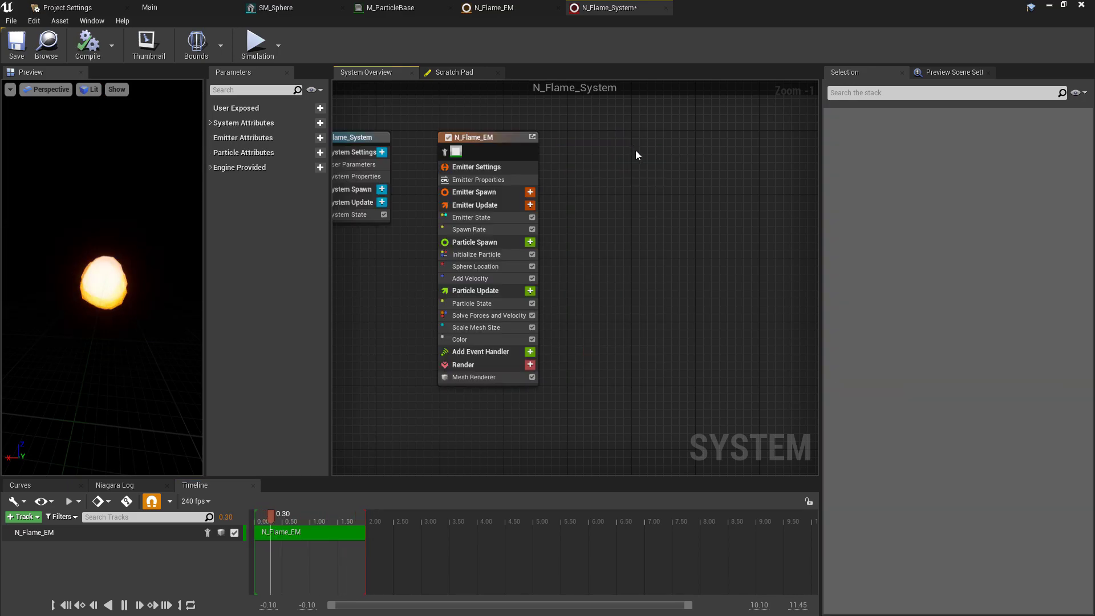
{"action": "left_click", "coordinate": [87, 45]}
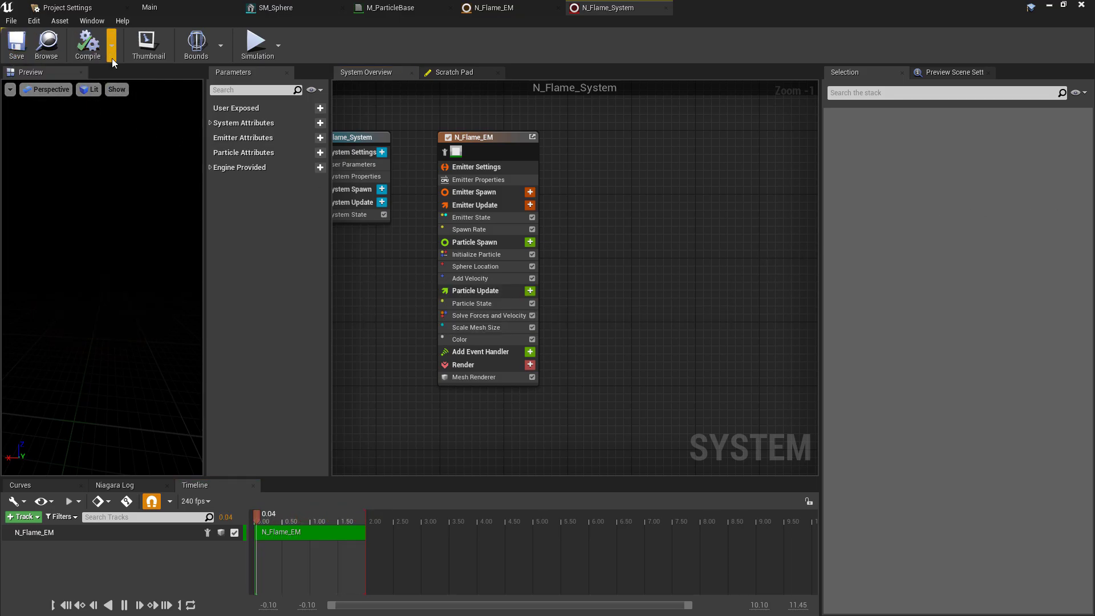
{"action": "left_click", "coordinate": [145, 55]}
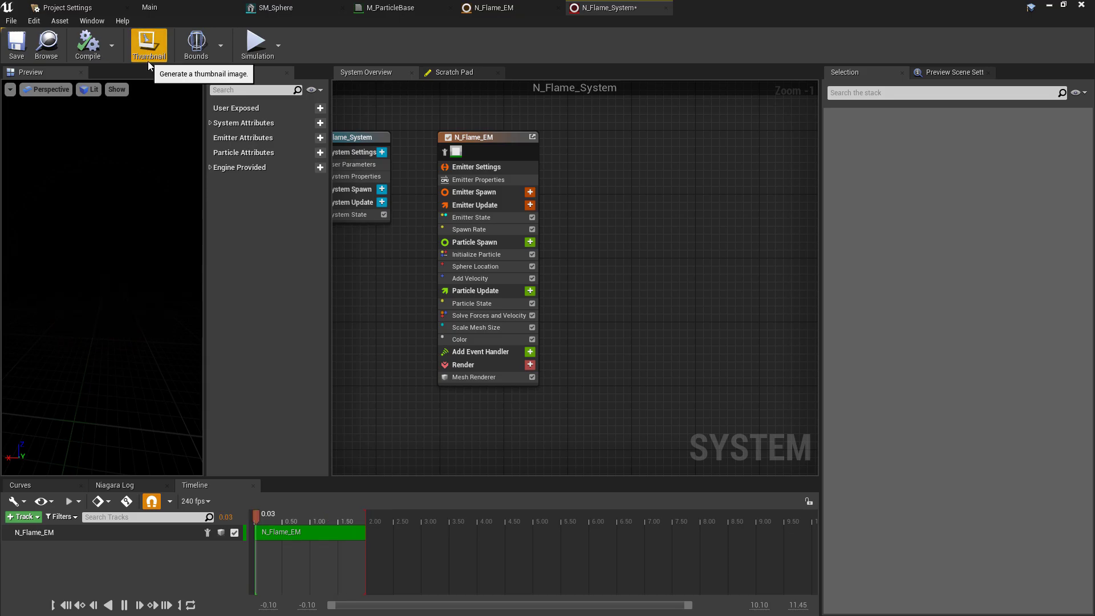
{"action": "left_click", "coordinate": [275, 7]}
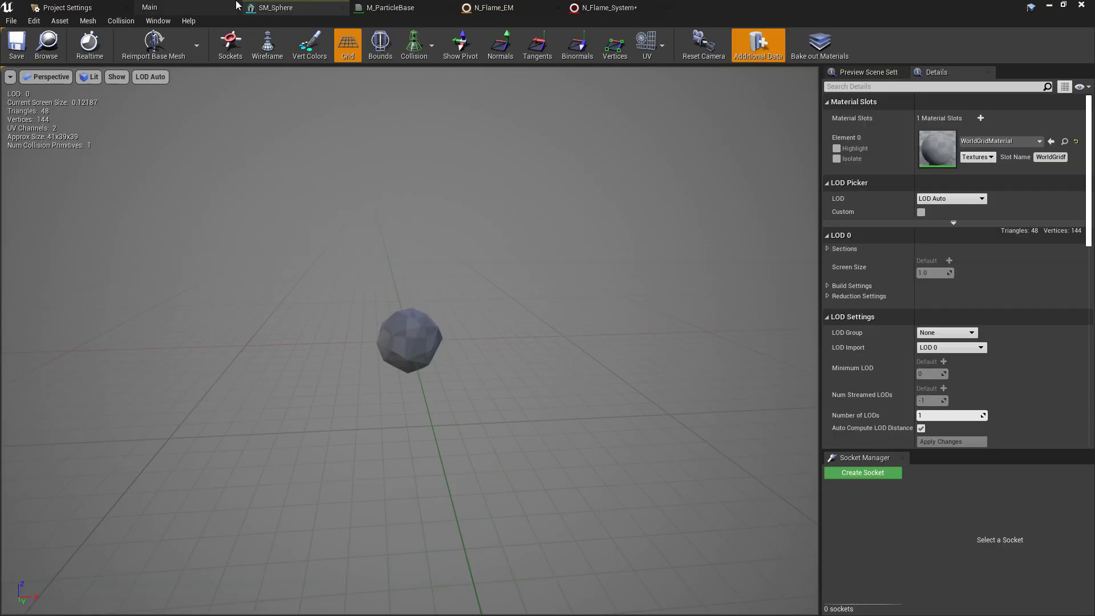
- Close the SM_Sphere mesh editor and save the N_Flame_System asset
{"action": "left_click", "coordinate": [343, 7]}
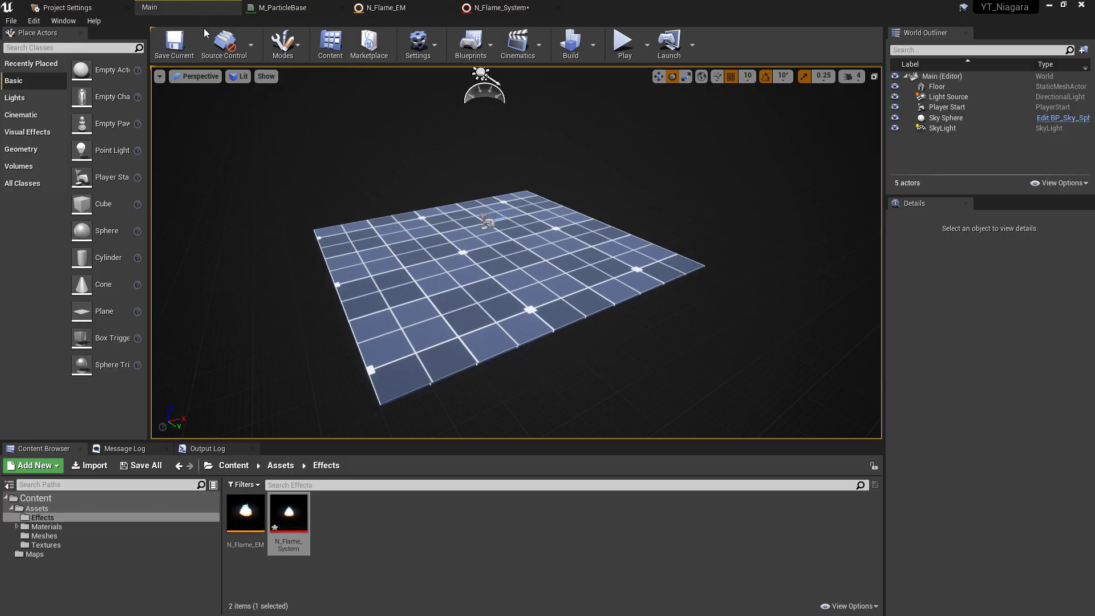
{"action": "key", "text": "ctrl+s"}
{"action": "left_click", "coordinate": [379, 542]}
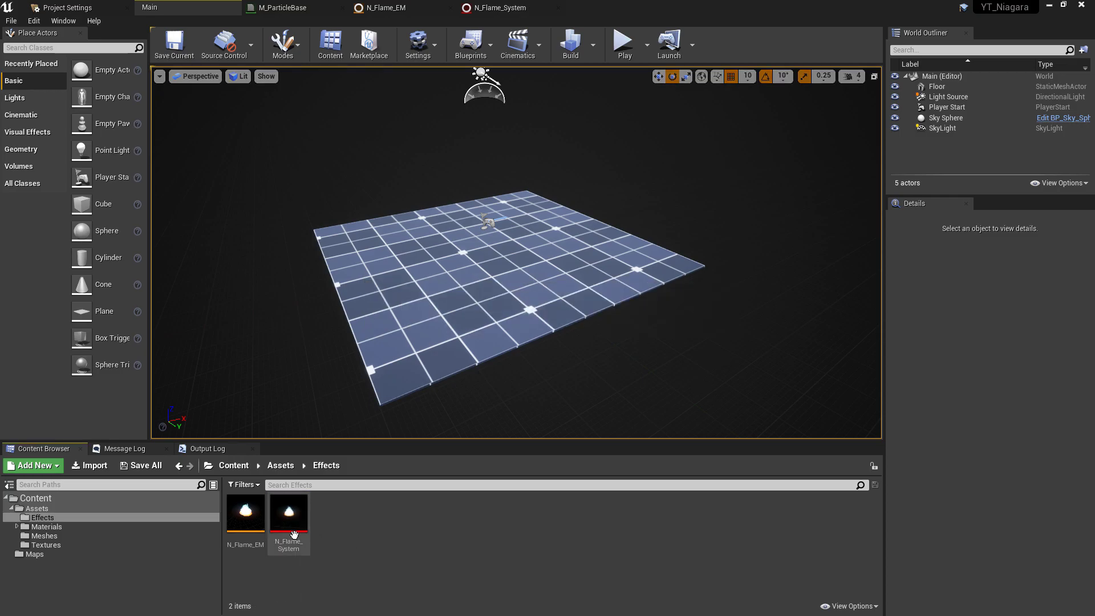
- Place N_Flame_System on the floor at -240, 80, 20 and view it in full-screen game view
{"action": "left_click_drag", "start_coordinate": [294, 535], "coordinate": [432, 270]}
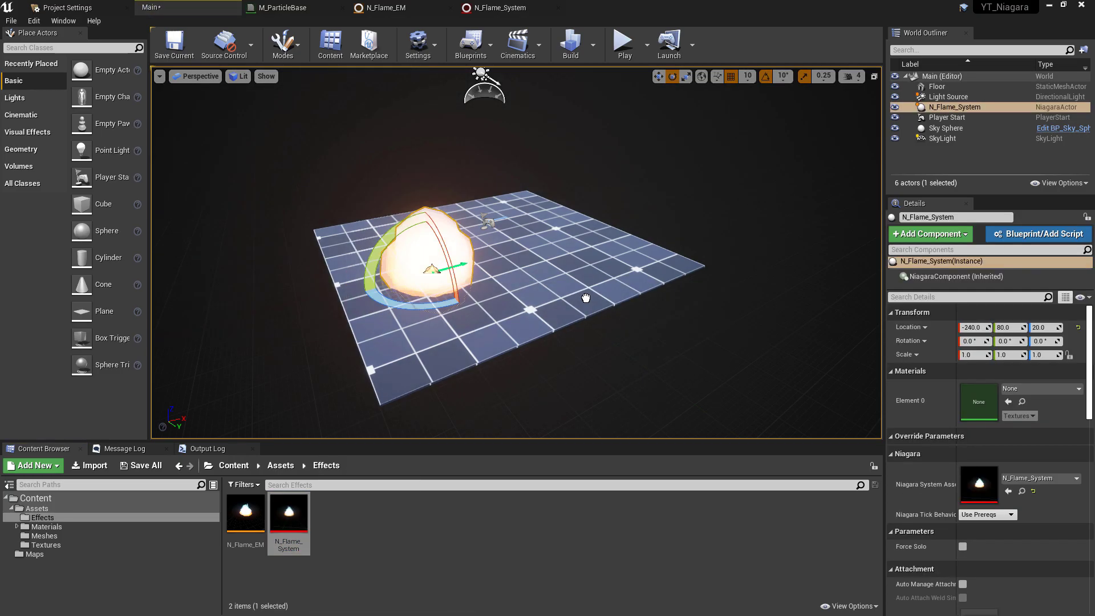
{"action": "right_click_drag", "start_coordinate": [605, 287], "coordinate": [604, 287]}
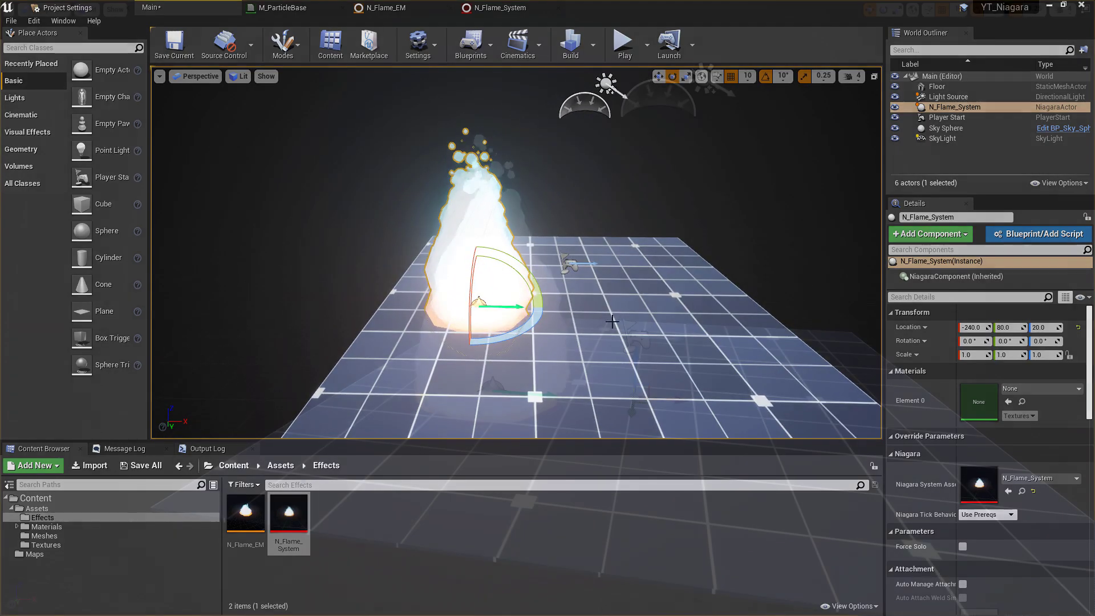
{"action": "key", "text": "F11"}
{"action": "key", "text": "g"}
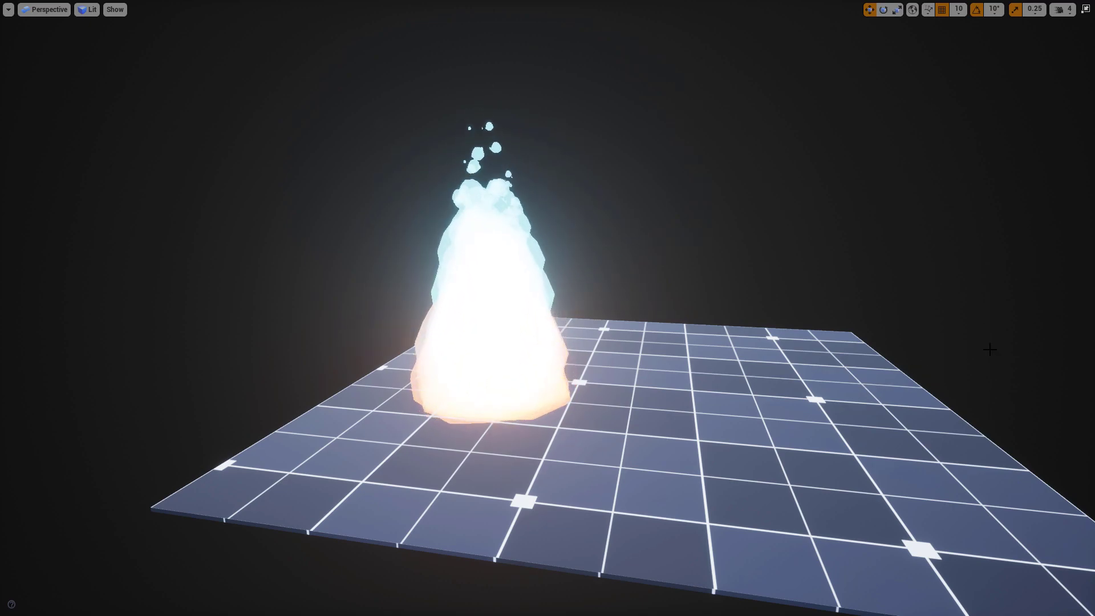
{"action": "right_click_drag", "start_coordinate": [766, 203], "coordinate": [765, 203]}
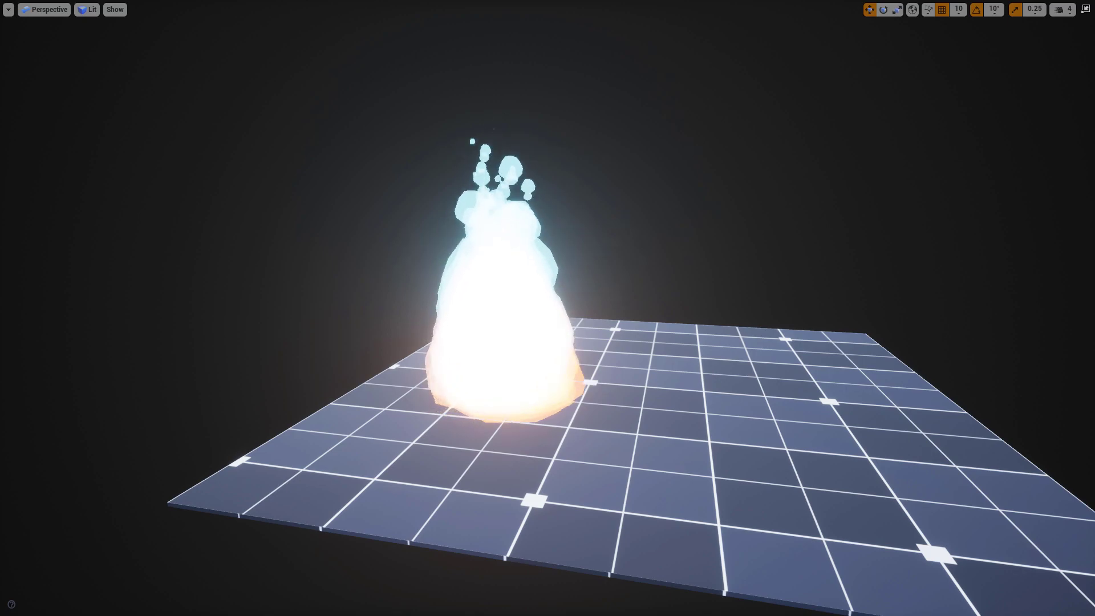